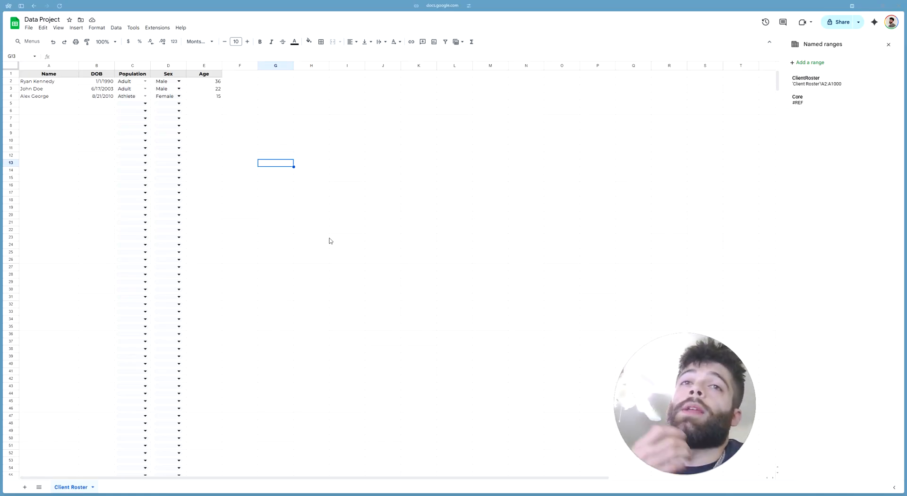
left_click_drag(41, 84, 42, 97)
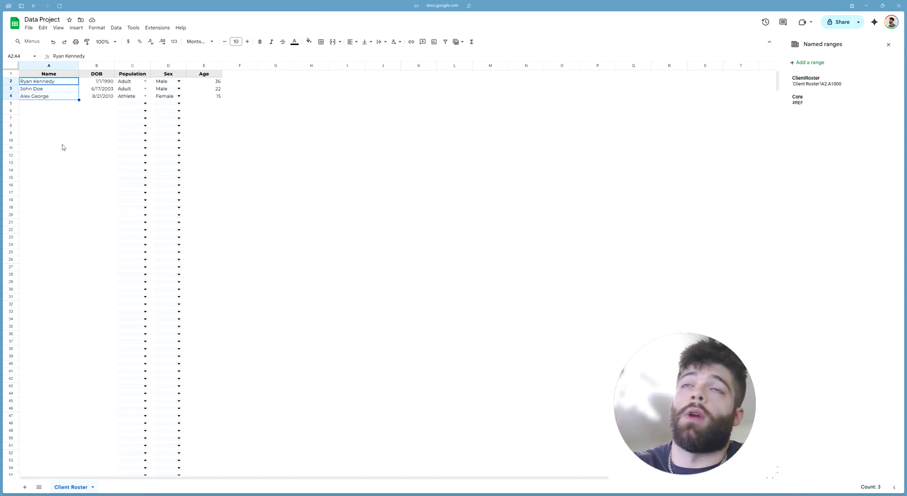
left_click(56, 81)
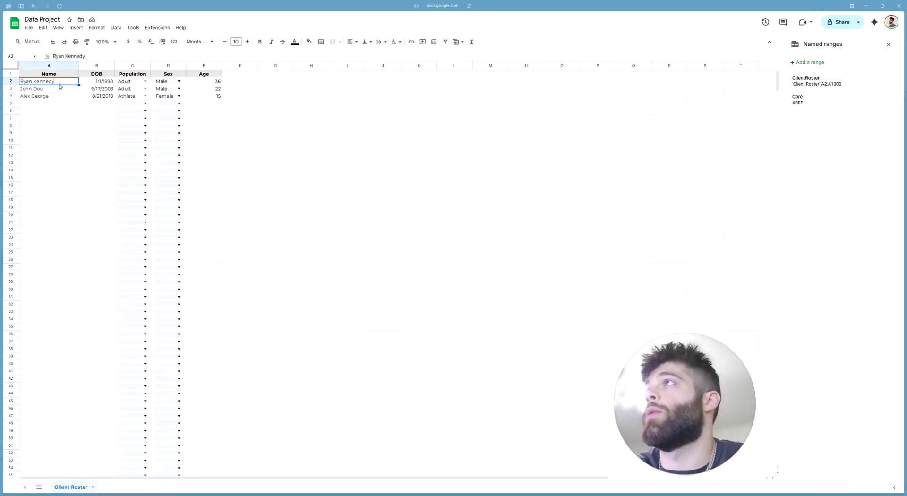
left_click_drag(61, 82, 216, 82)
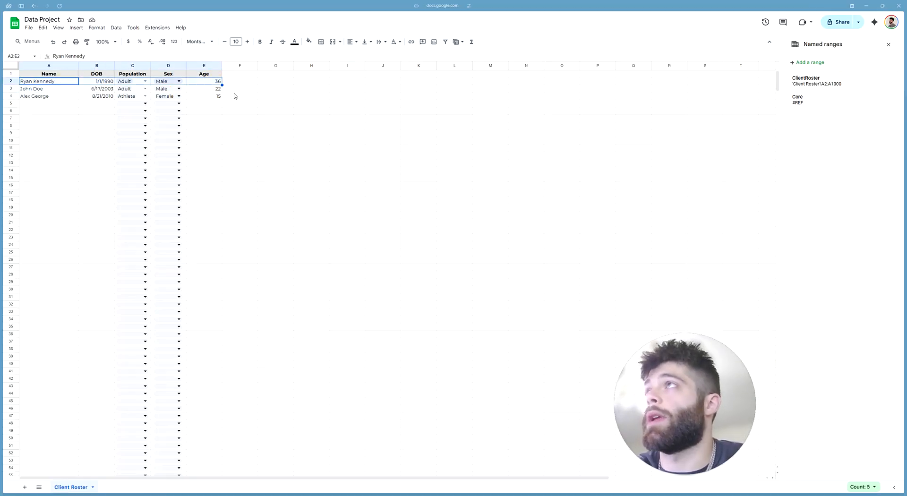
left_click(306, 223)
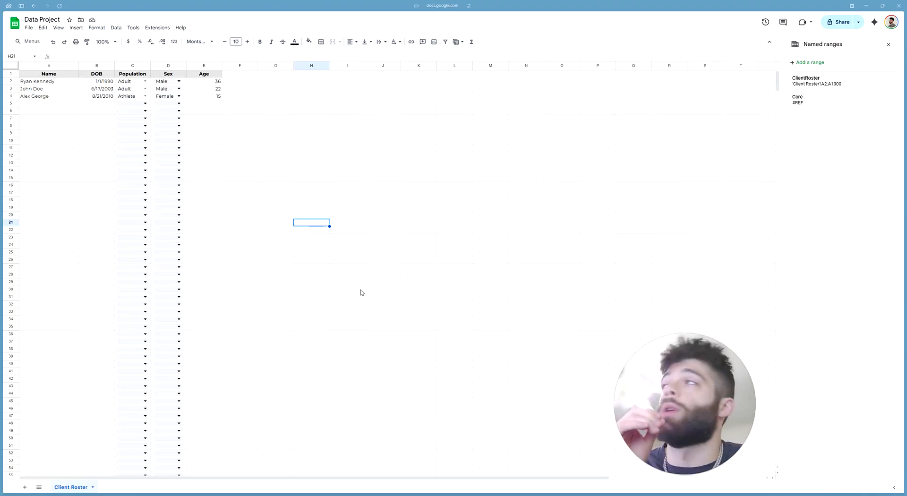
- Add a new sheet and rename it "Exercise Library"
left_click(25, 487)
right_click(113, 487)
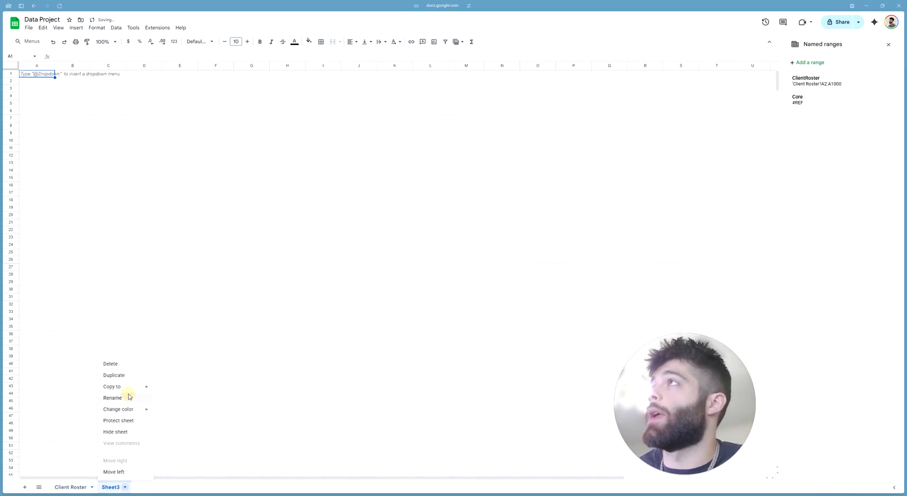
left_click(131, 397)
type("Exercise")
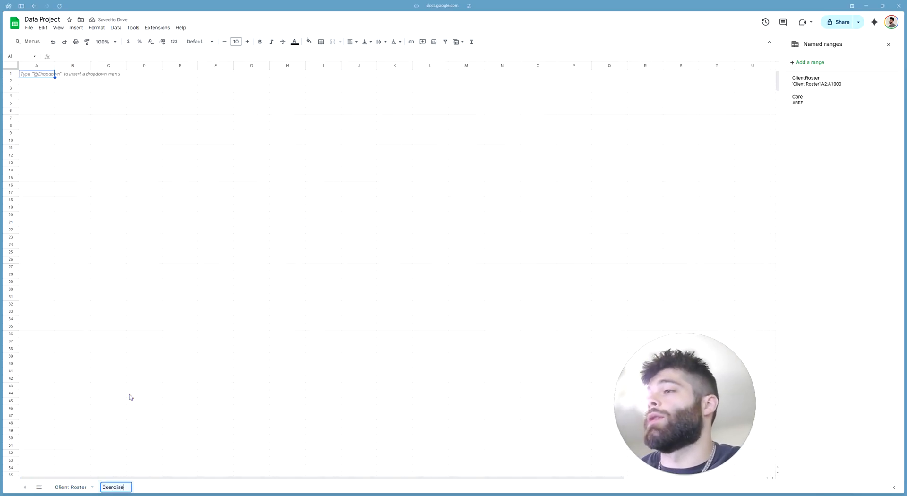
type(" Library")
key("Return")
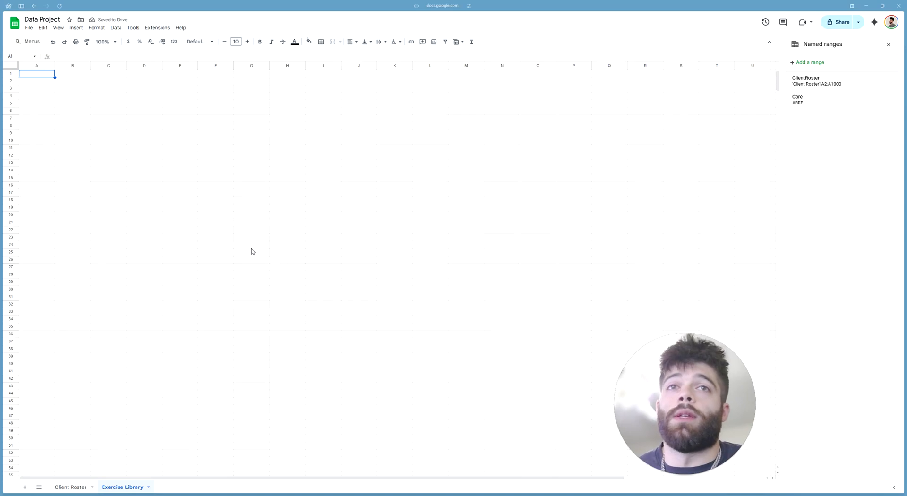
- Enter the column headers Exercise, Category, Sub and Sub in cells A1 to D1 of the Exercise Library sheet
left_click(42, 76)
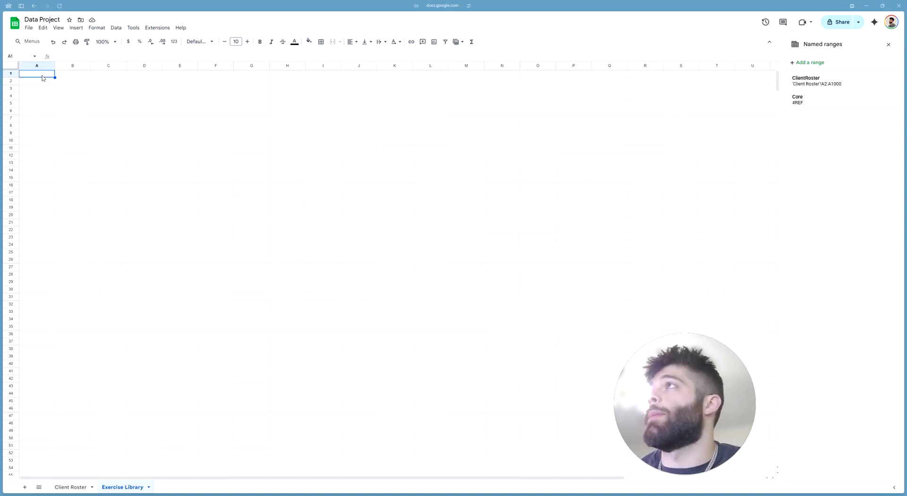
type("E")
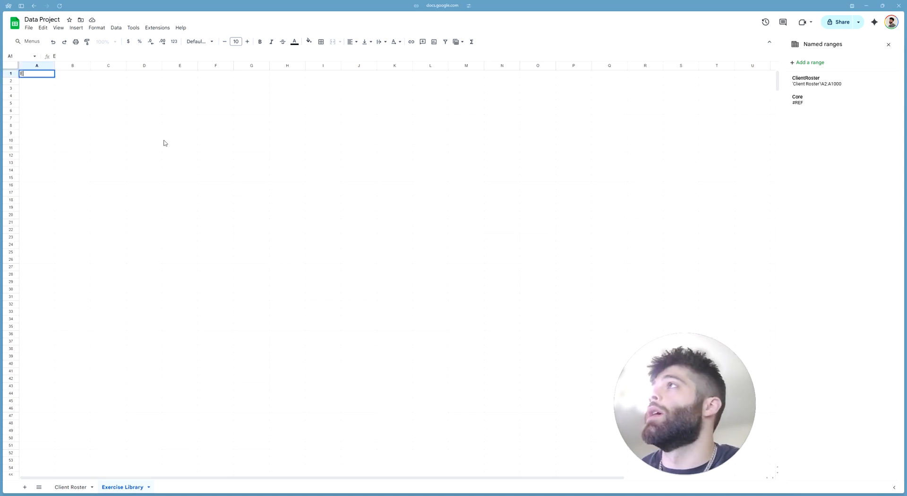
type("xercise")
key("Tab")
type("Category")
key("Tab")
type("Sub")
key("Tab")
type("Sub")
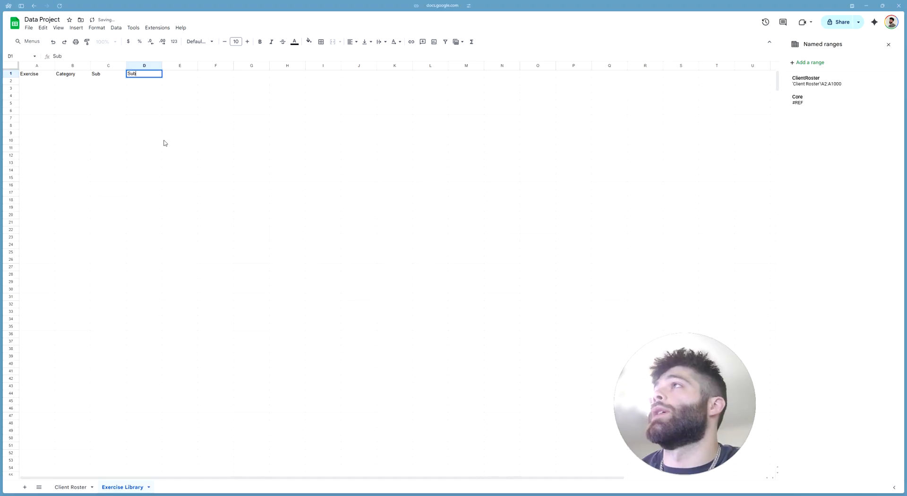
key("Tab")
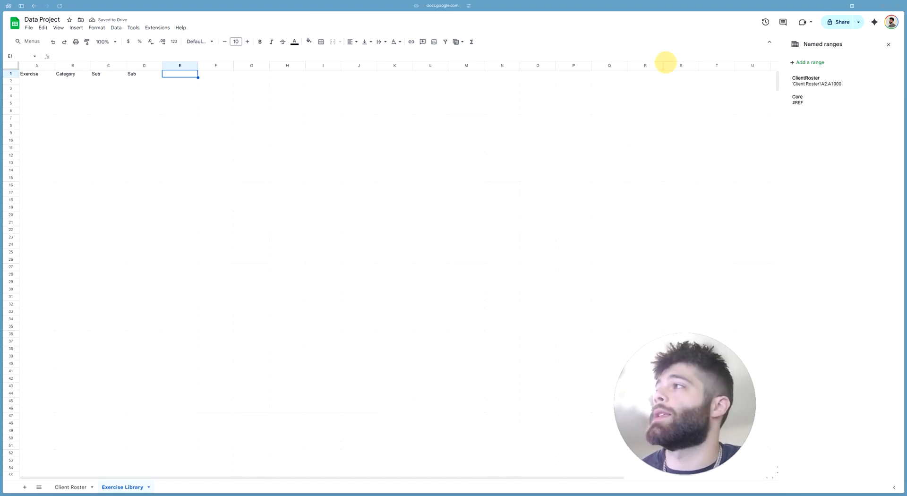
- Add the headers Associated 1RM, Associated 1RM% and Difficulty Level in cells E1 to G1
left_click(359, 141)
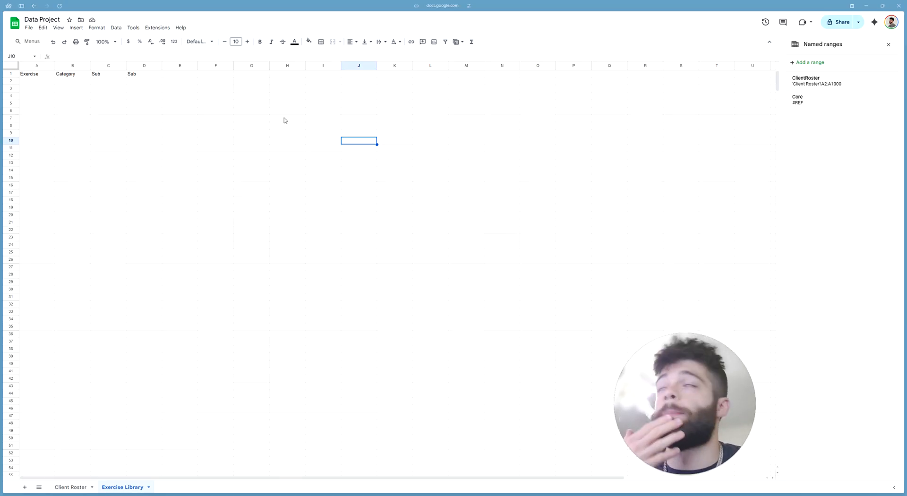
left_click(190, 73)
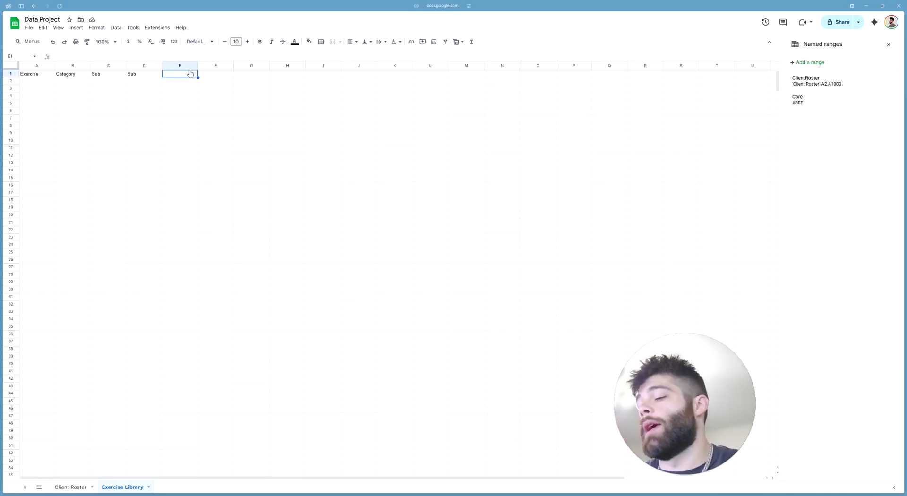
type("Associa")
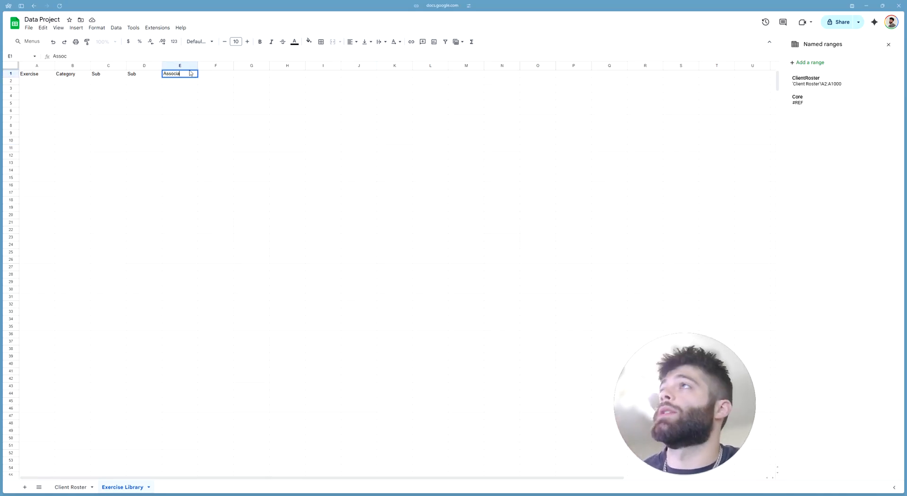
type("ted 1RM")
key("Tab")
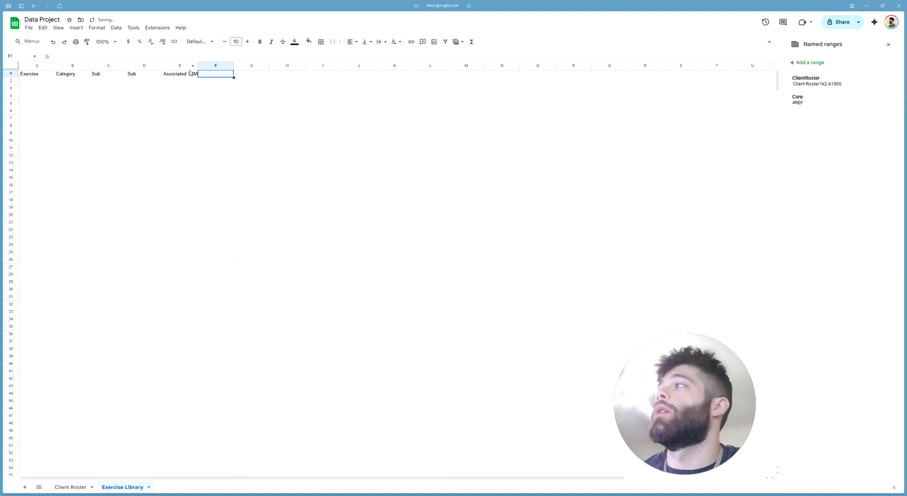
type("Associa")
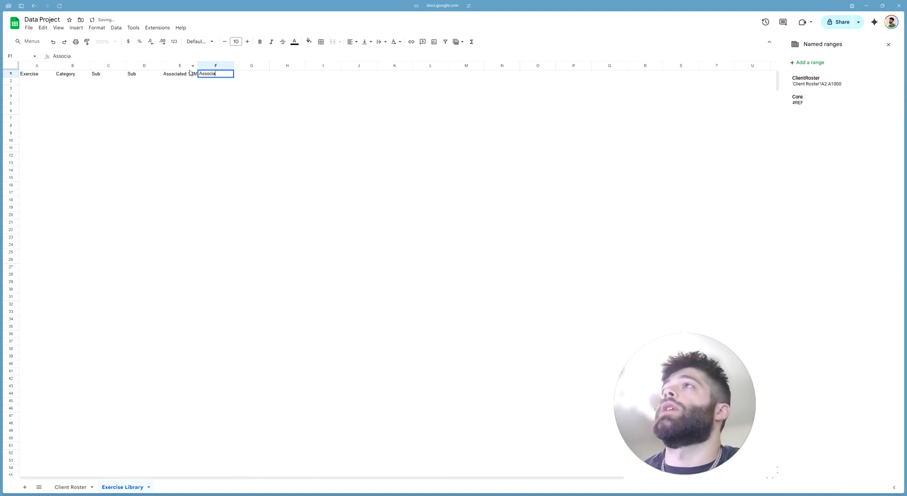
type("ted 1RM%")
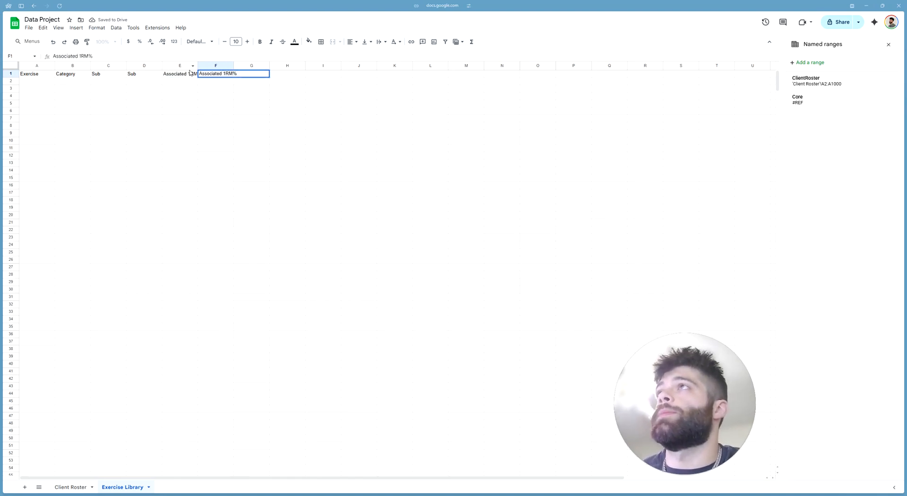
key("Tab")
type("Difficulty Level")
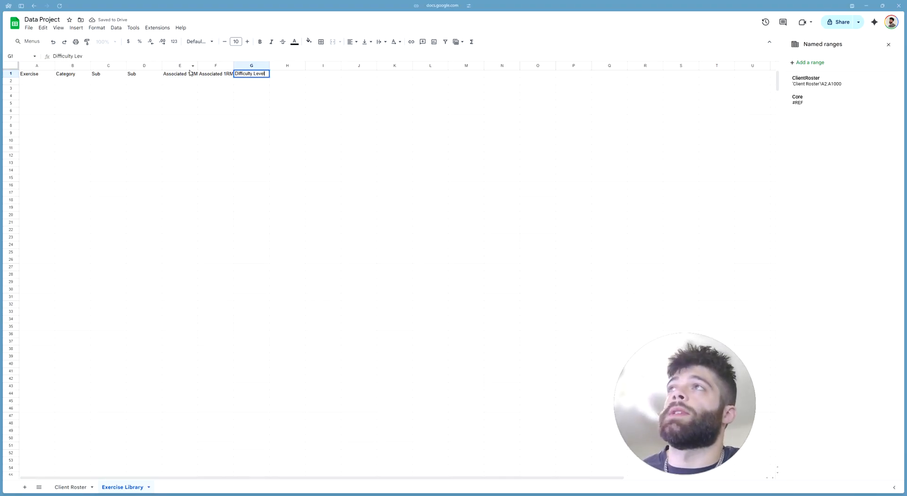
key("Tab")
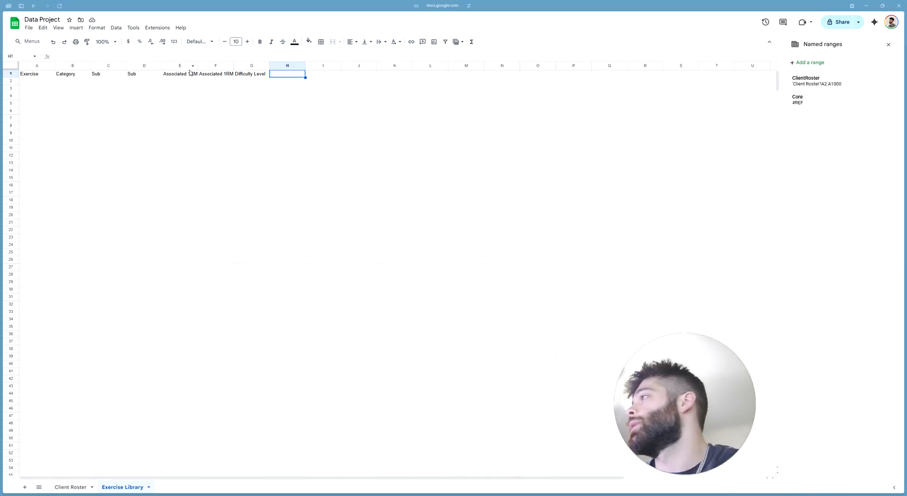
- Add the headers Verbal Cueing, Short Video Link and Long Video Link in cells H1 to J1
type("Verbal Cueing")
key("Tab")
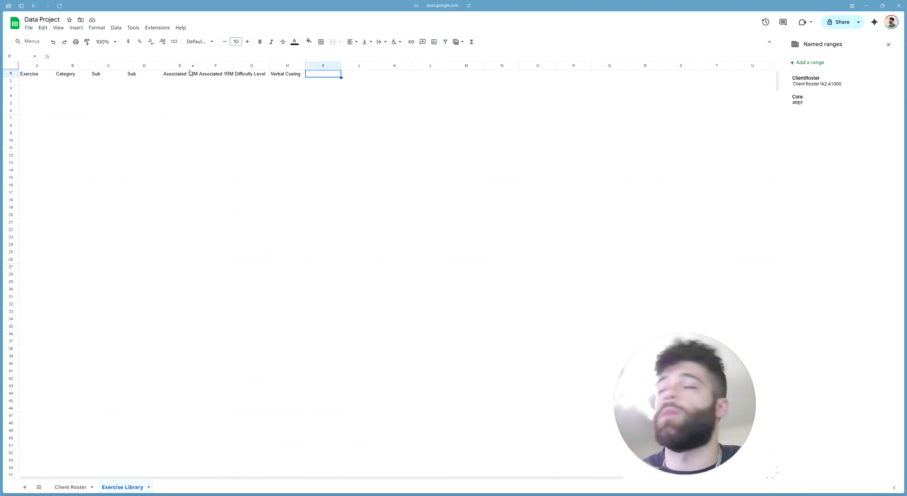
type("Short Video Link")
key("Tab")
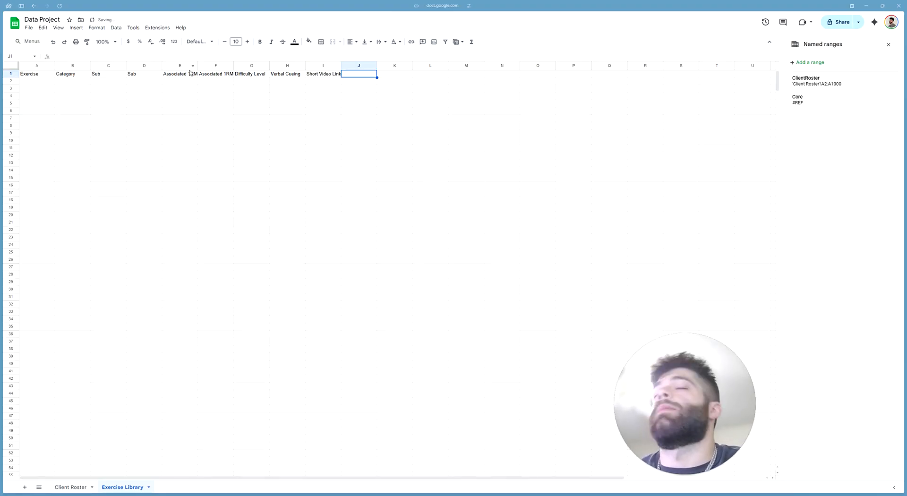
type("Long Video Link")
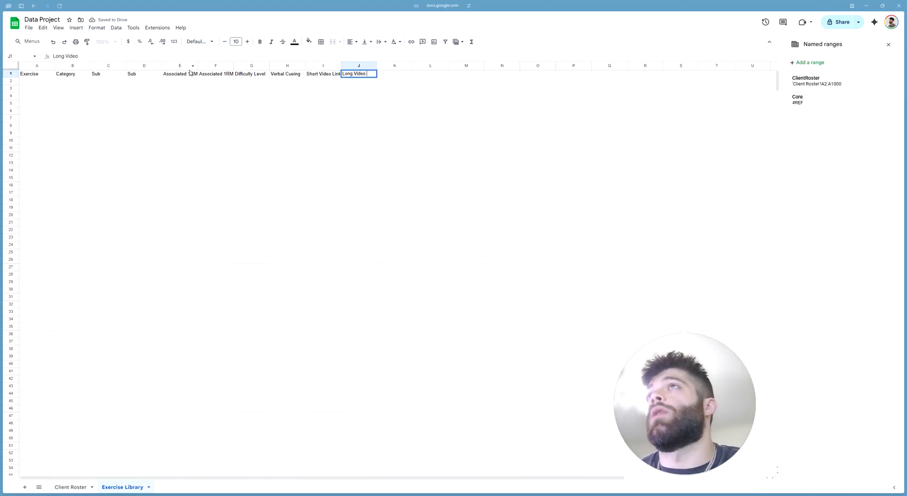
key("Tab")
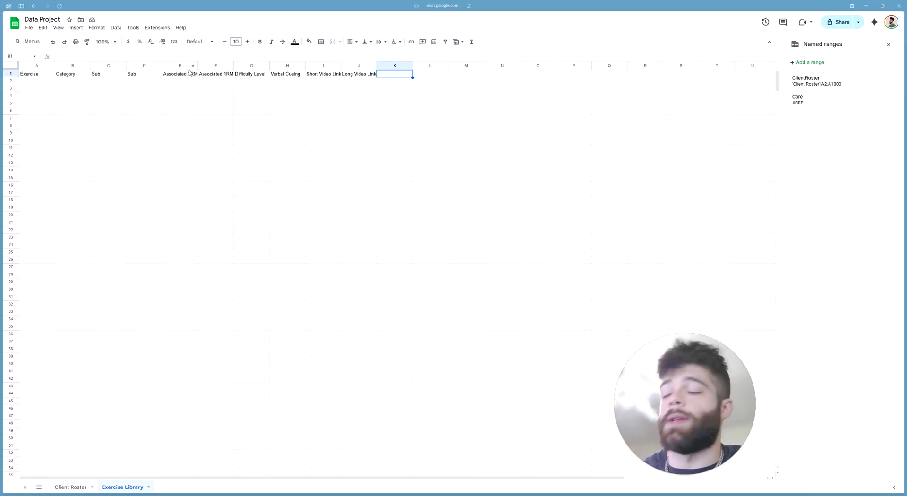
- Add the headers Progressions and Regressions in cells K1 and L1
type("Progressions")
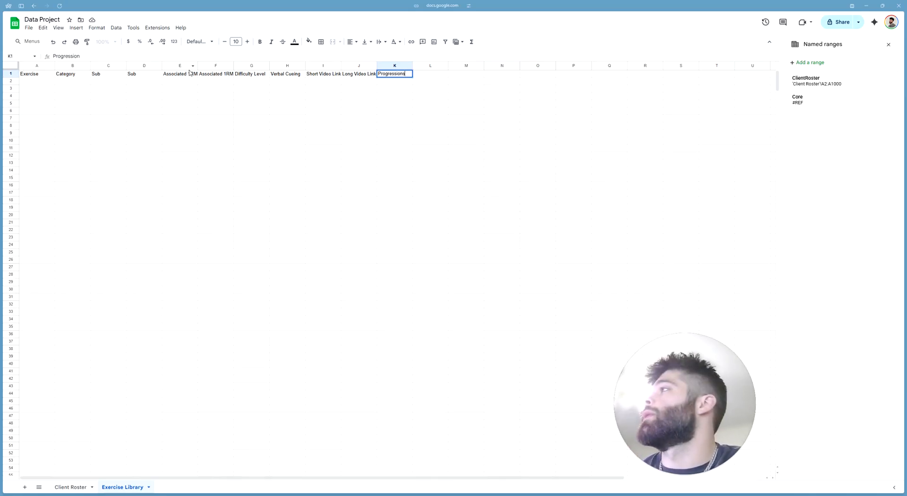
key("Tab")
type("Regressions")
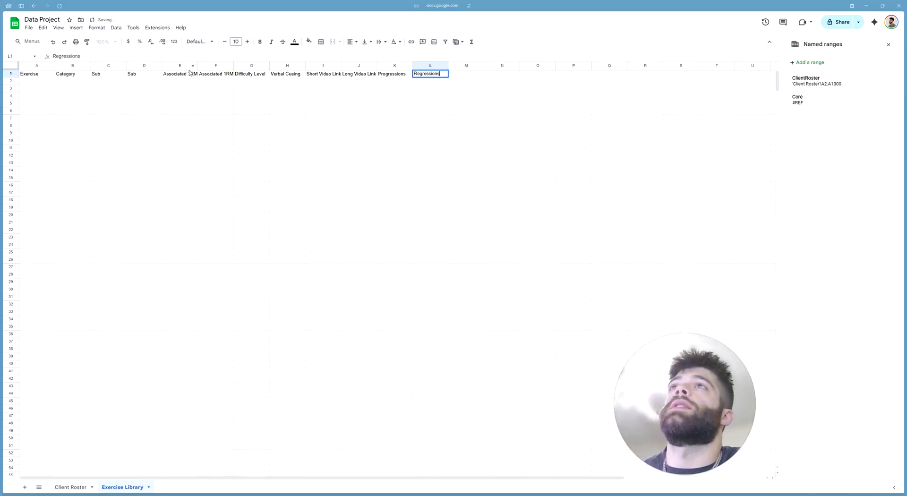
key("Tab")
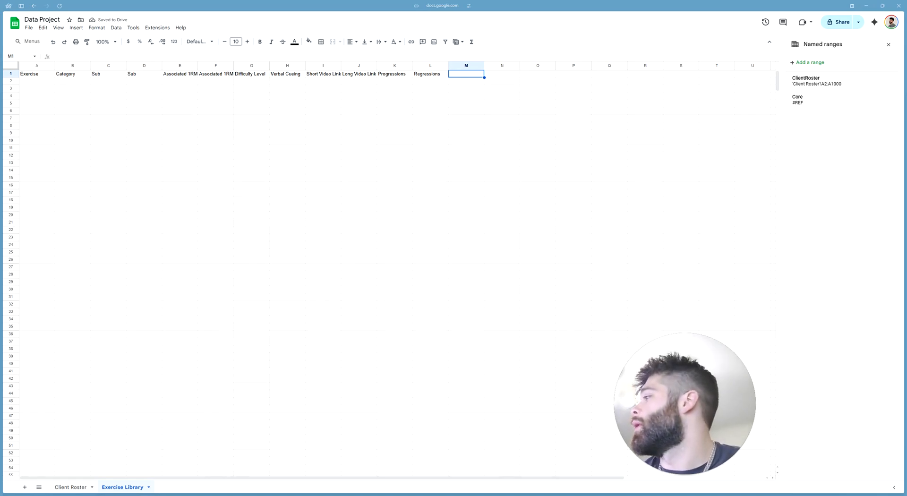
left_click(405, 120)
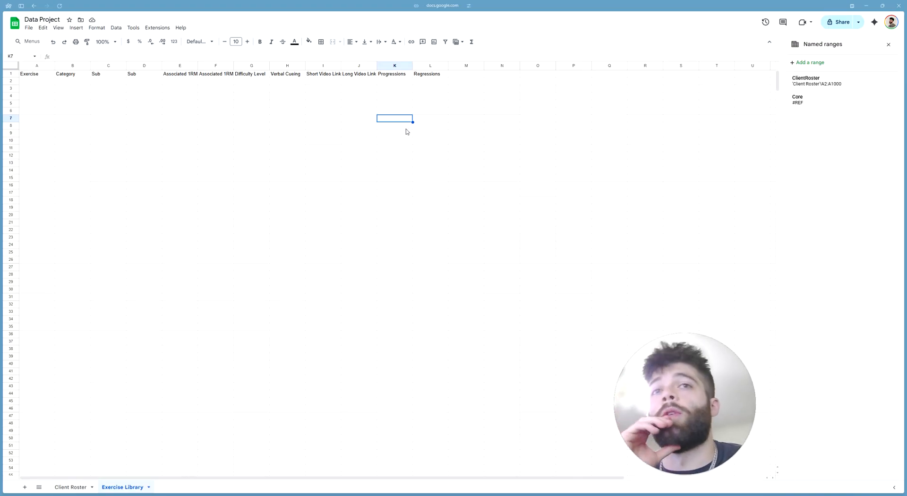
- Add the header Implement in cell M1 and the header Position(s) in cell N1
left_click(460, 76)
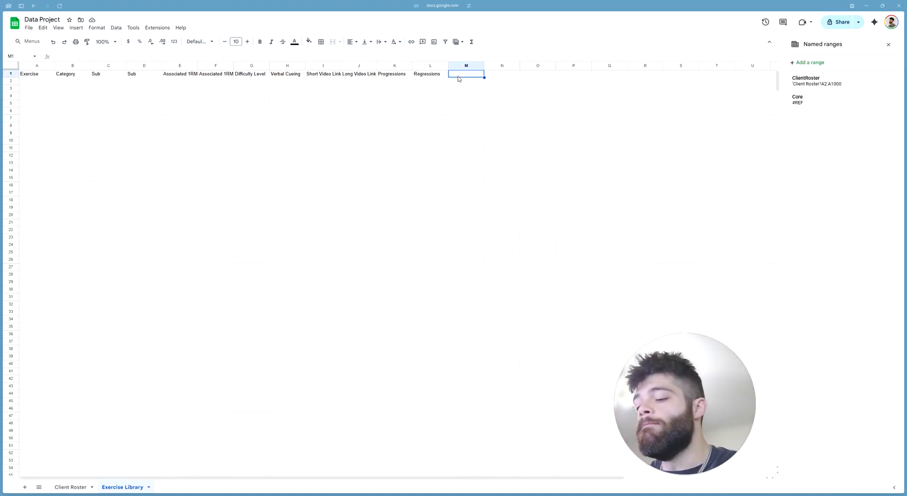
type("Impl")
type("ement")
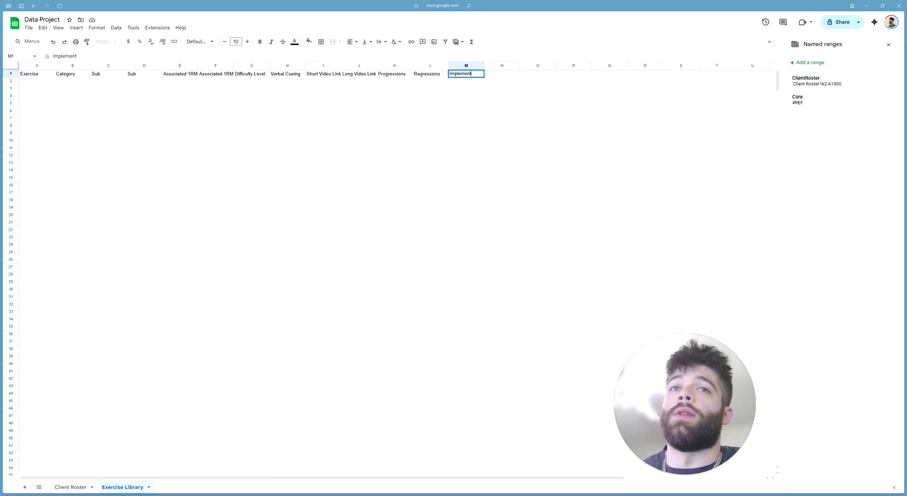
key("Tab")
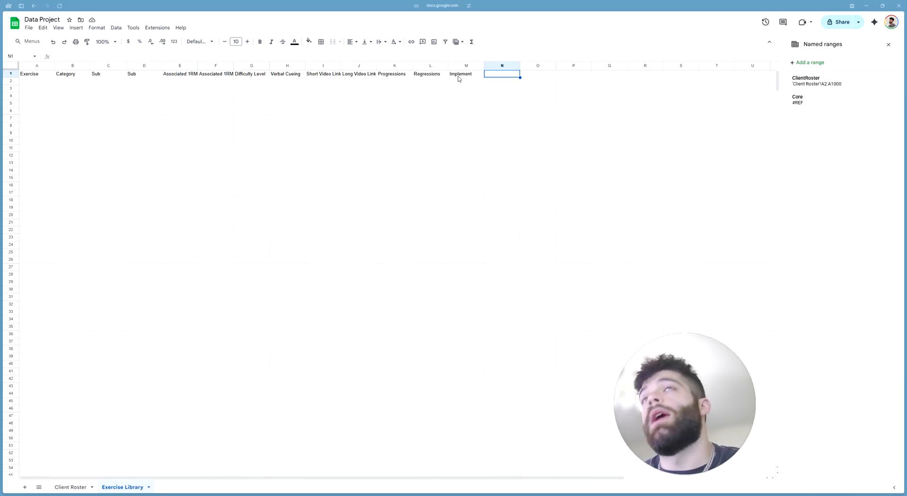
type("Positions")
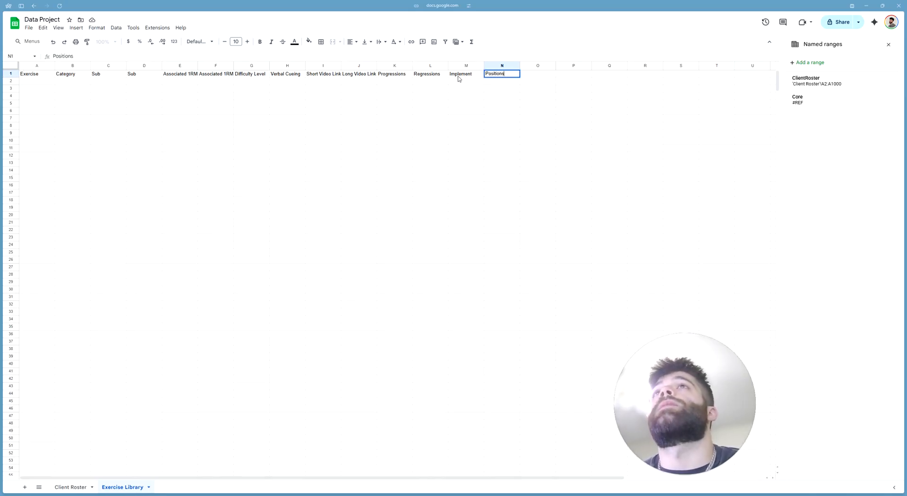
left_click(459, 78)
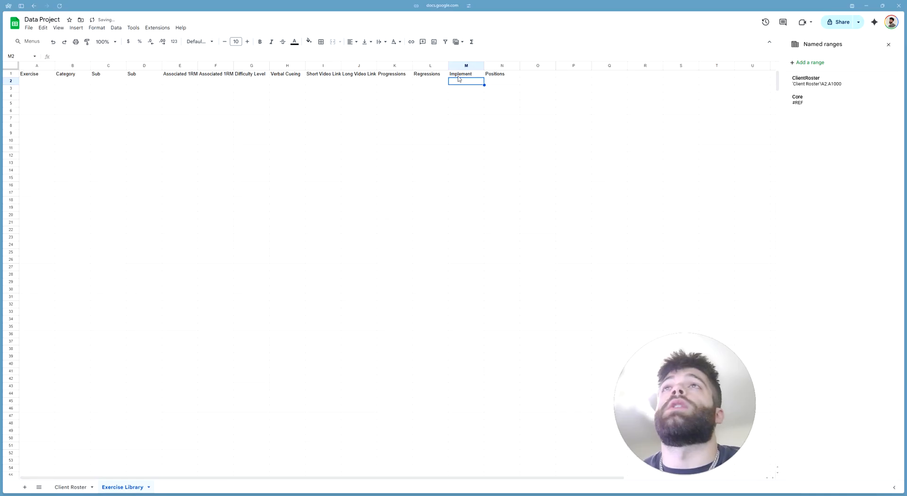
double_click(518, 74)
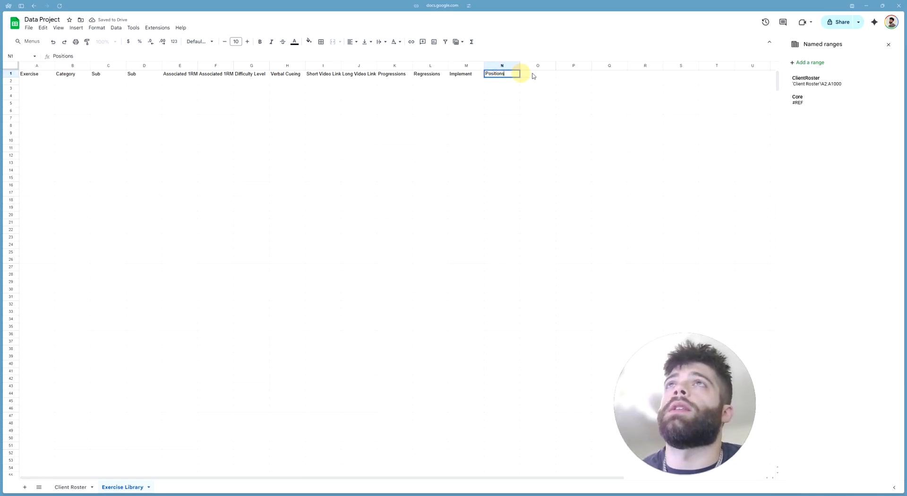
key("BackSpace")
type("(s)")
key("Return")
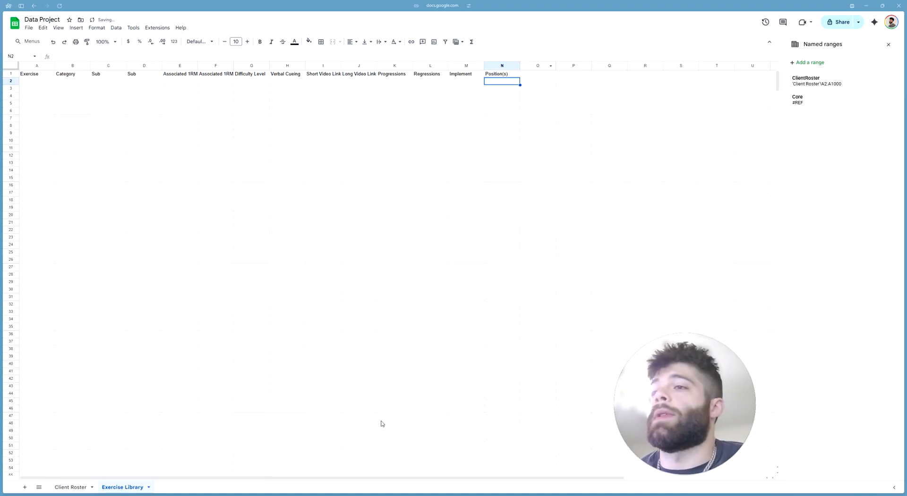
- Make the header row 1 of the Exercise Library bold and fill it with gray
left_click_drag(313, 478, 237, 485)
left_click(11, 75)
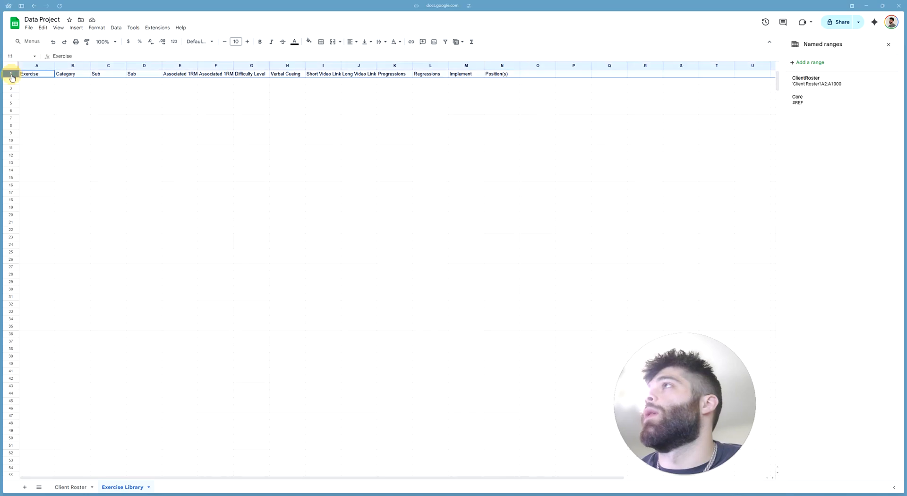
key("ctrl+b")
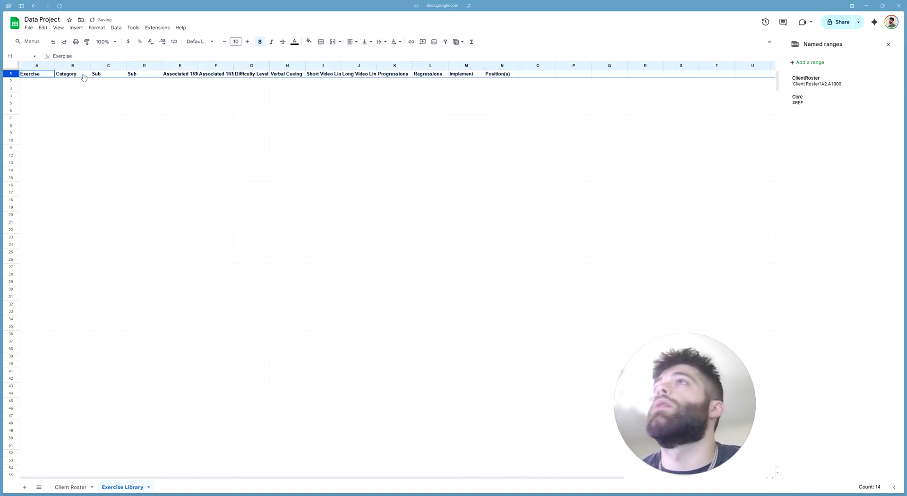
left_click(310, 42)
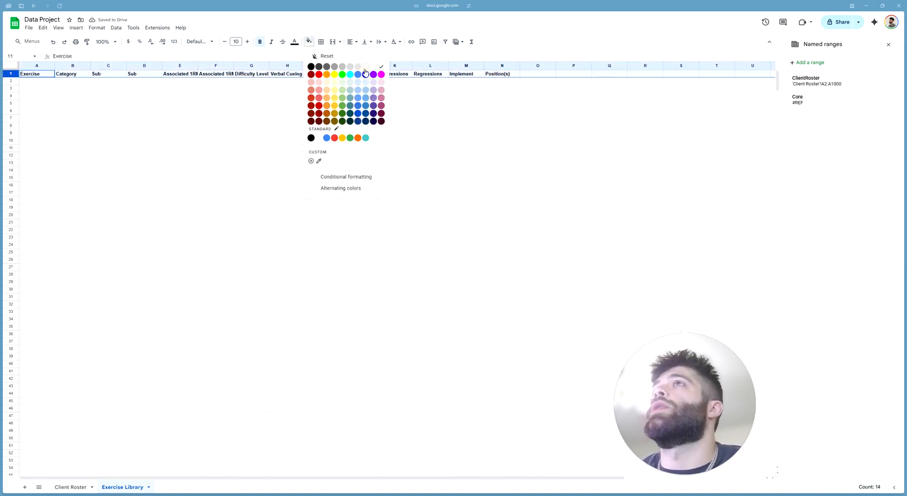
left_click(350, 66)
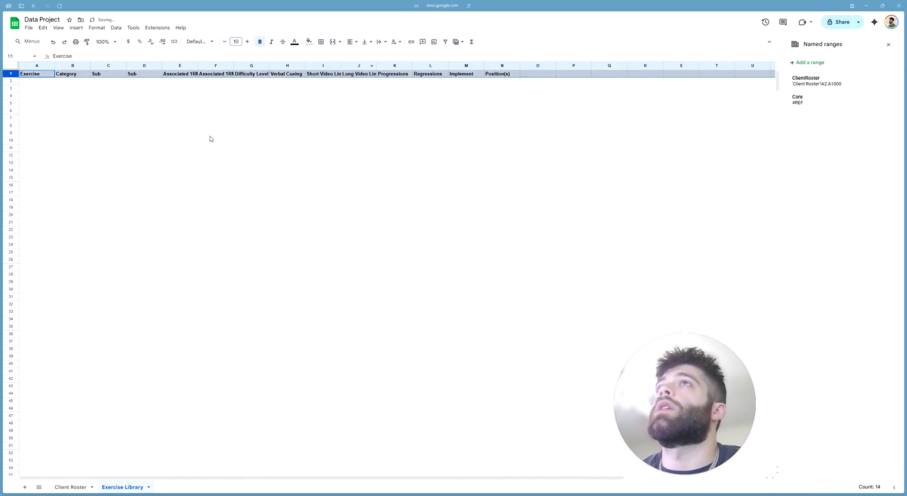
- Freeze the sheet up to row 1 and scroll through the rows to check the header
right_click(12, 76)
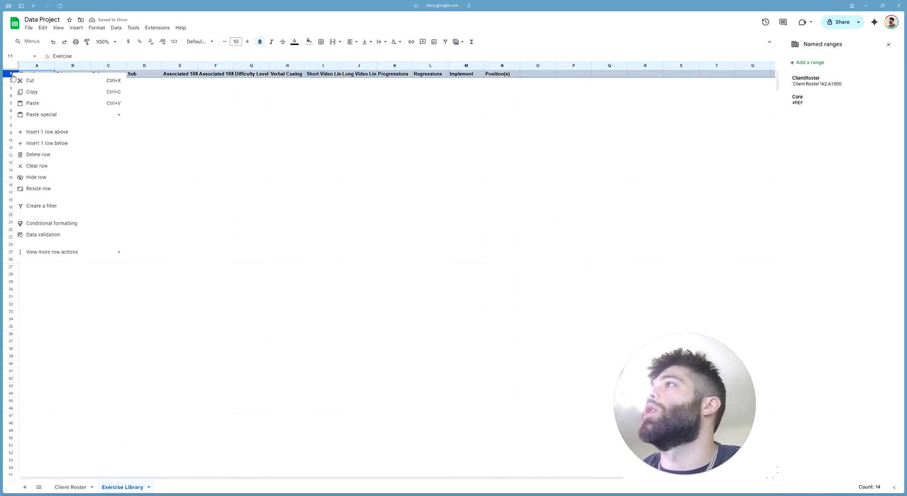
mouse_move(88, 254)
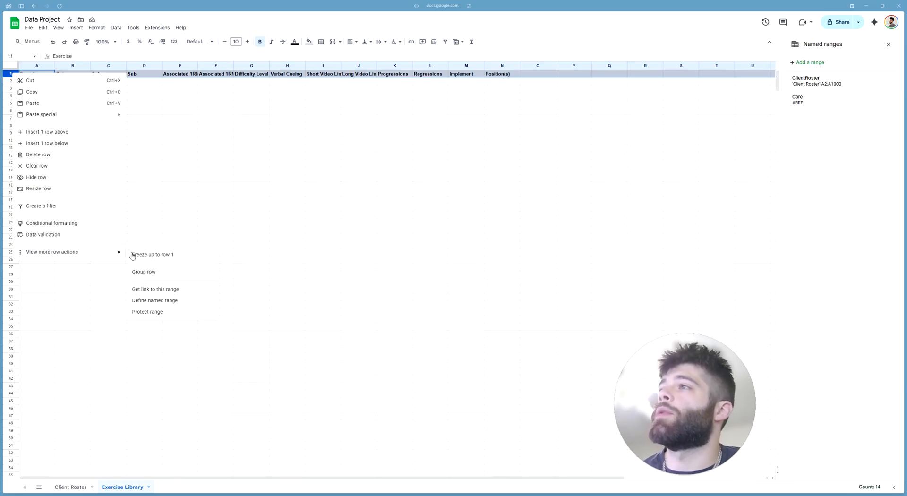
left_click(167, 260)
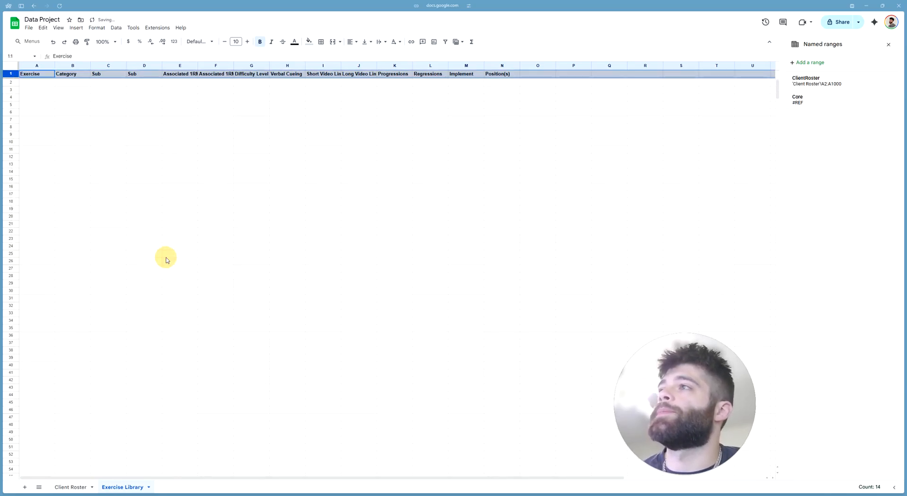
left_click(138, 136)
scroll(178, 122, "down", 19)
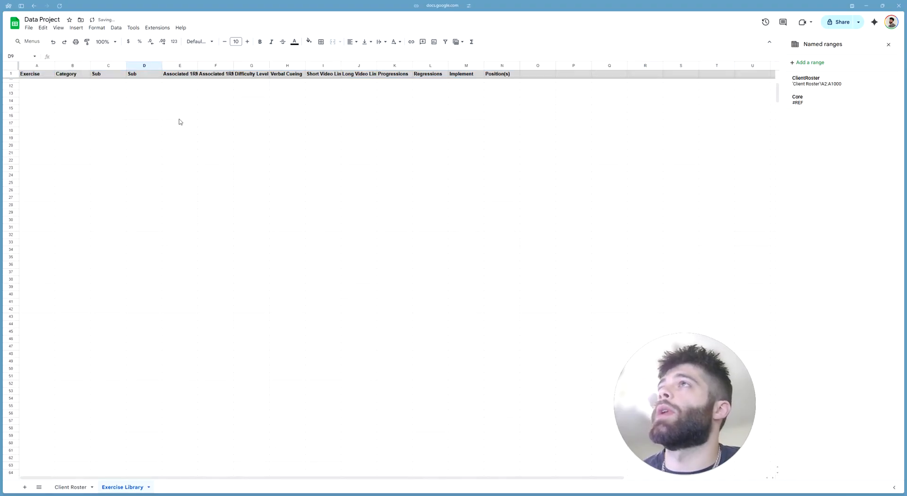
scroll(137, 146, "up", 18)
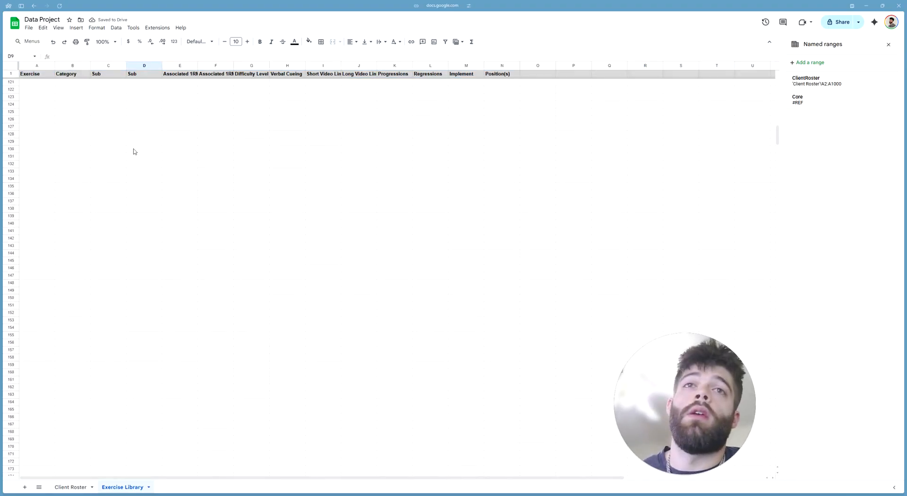
scroll(140, 167, "up", 1)
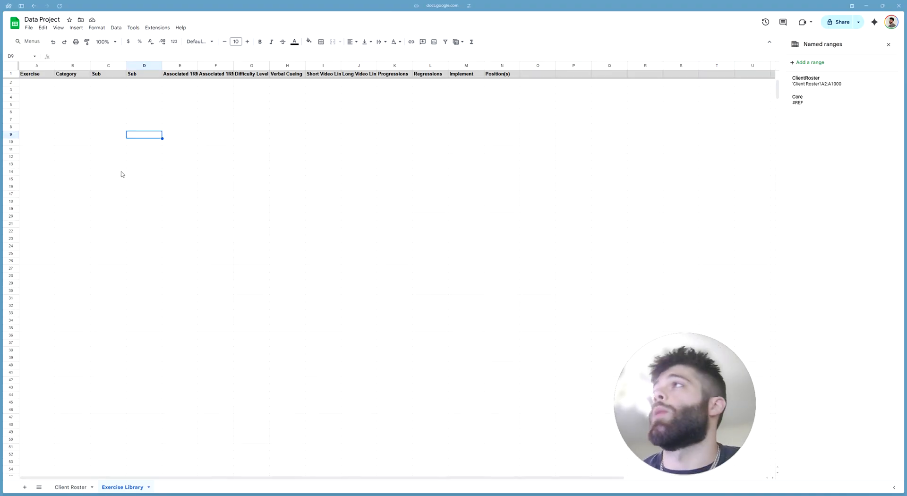
left_click(299, 298)
scroll(378, 262, "down", 5)
scroll(340, 255, "up", 5)
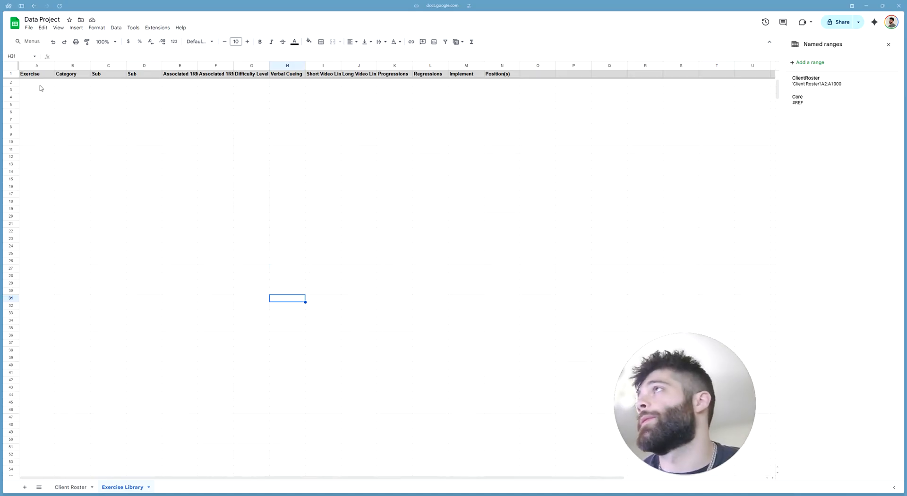
- Center the text of the header row horizontally
left_click(10, 74)
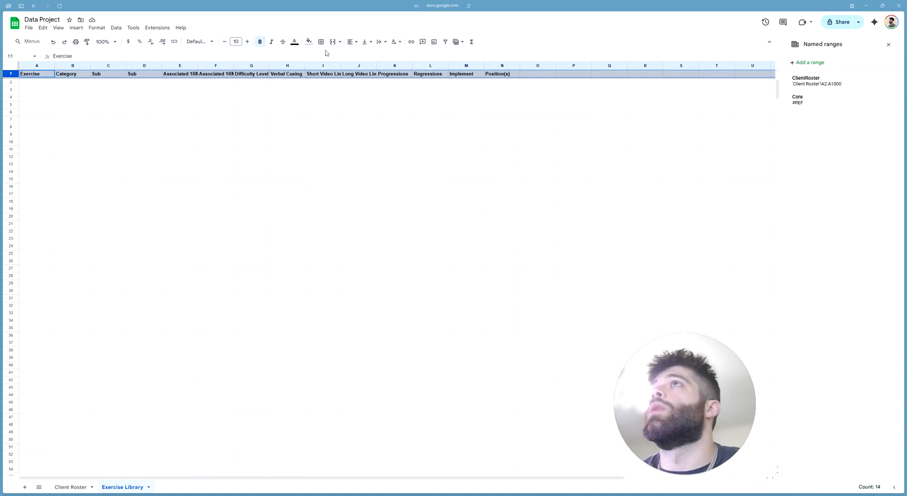
left_click(355, 43)
left_click(364, 55)
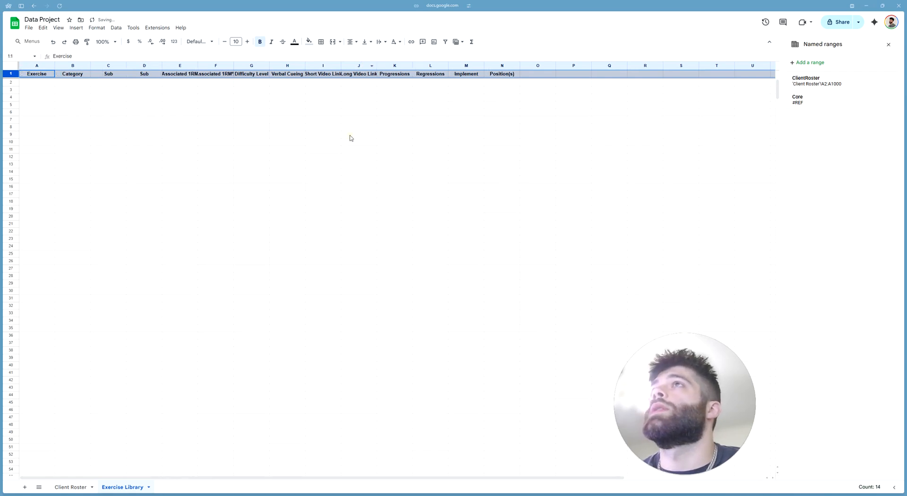
- Widen the Exercise column A to about twice its width
left_click(80, 94)
left_click_drag(54, 64, 90, 67)
left_click(130, 105)
- Enter the exercises Split Squat, Trap Bar Deadlift and Chin Up in cells A2 to A4
left_click(71, 83)
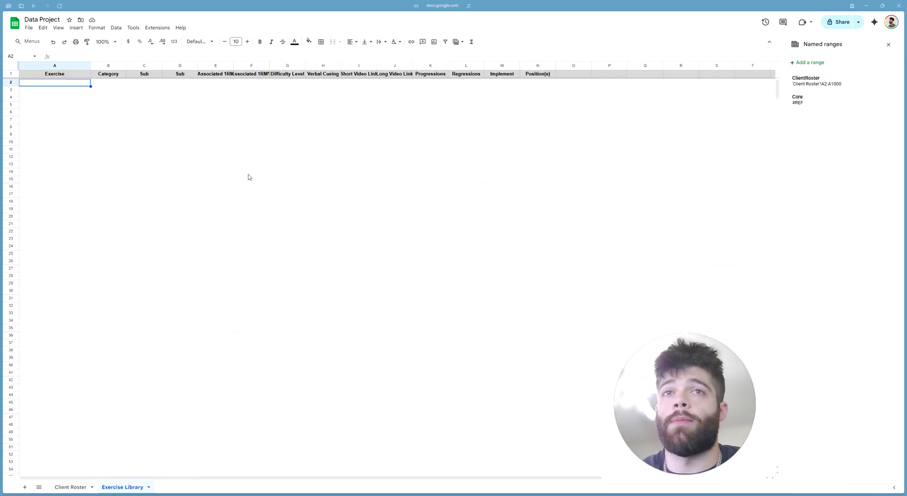
type("Split Squat")
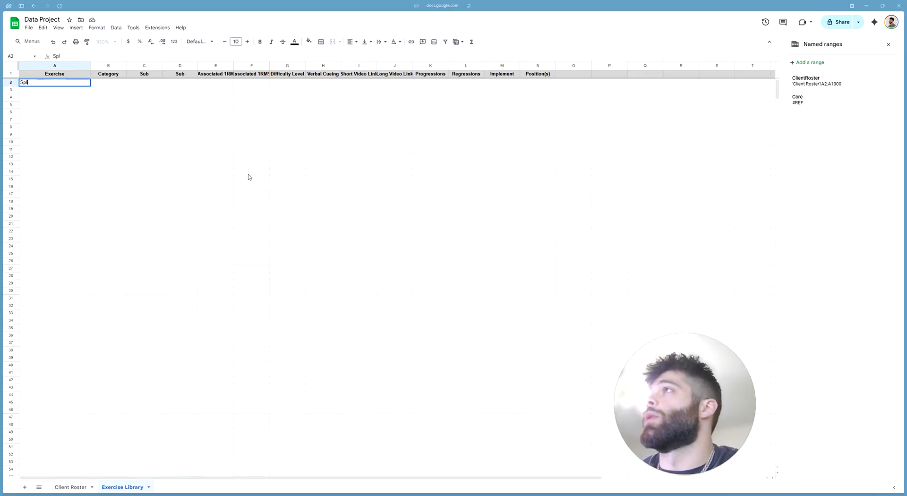
key("Return")
type("Trap Bar Deadlift")
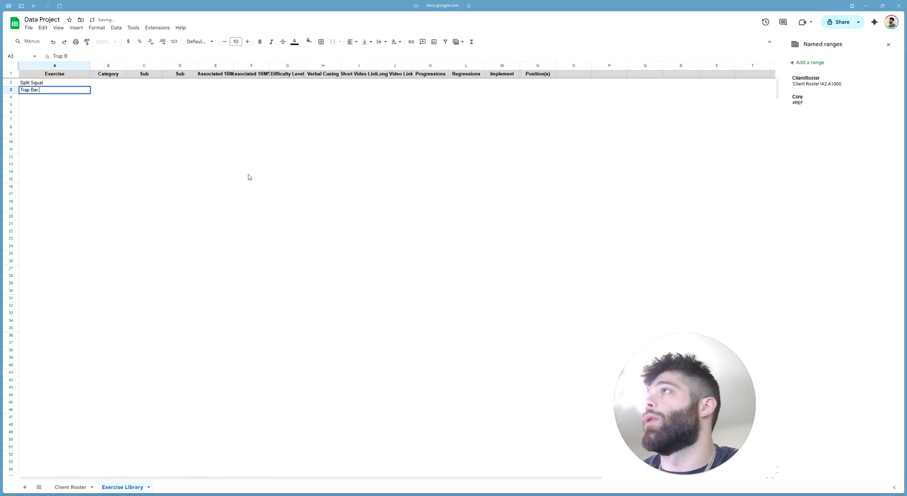
key("Return")
type("Chin Up")
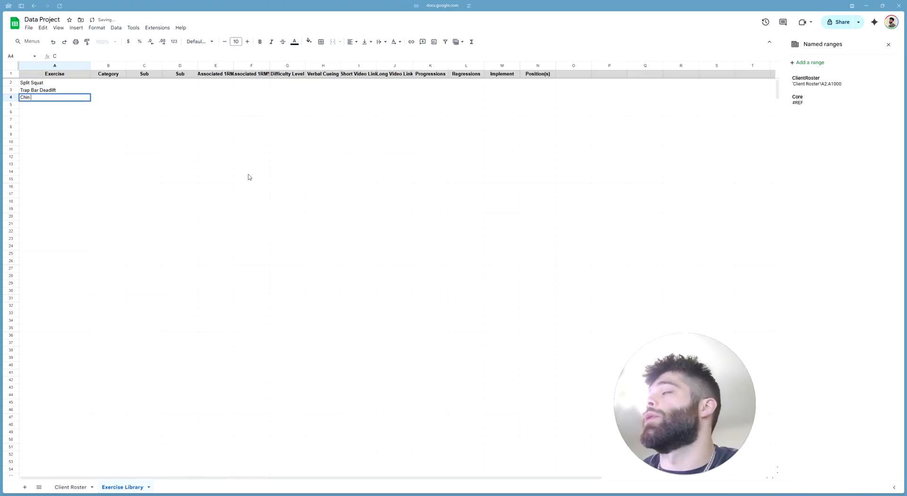
key("Return")
- Enter the exercises DB Bench Press and HK SA DB Overhead Press in cells A5 and A6
type("DB BEn")
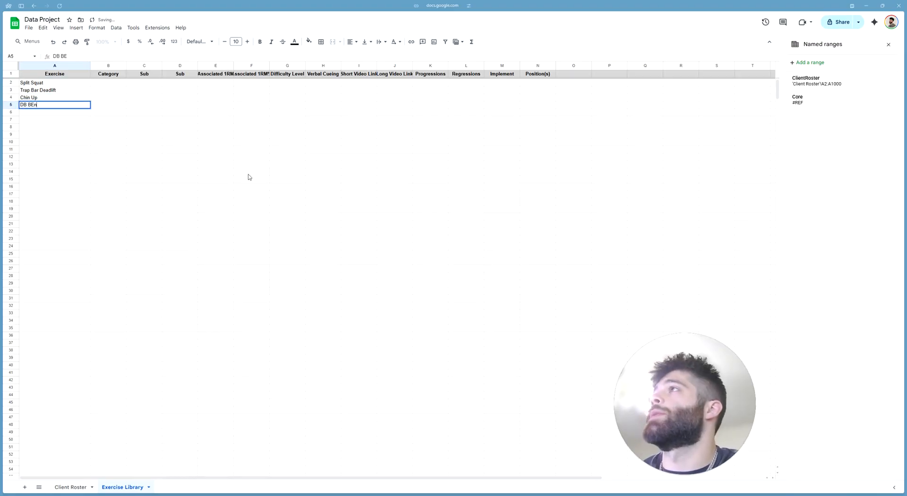
type("ch Press")
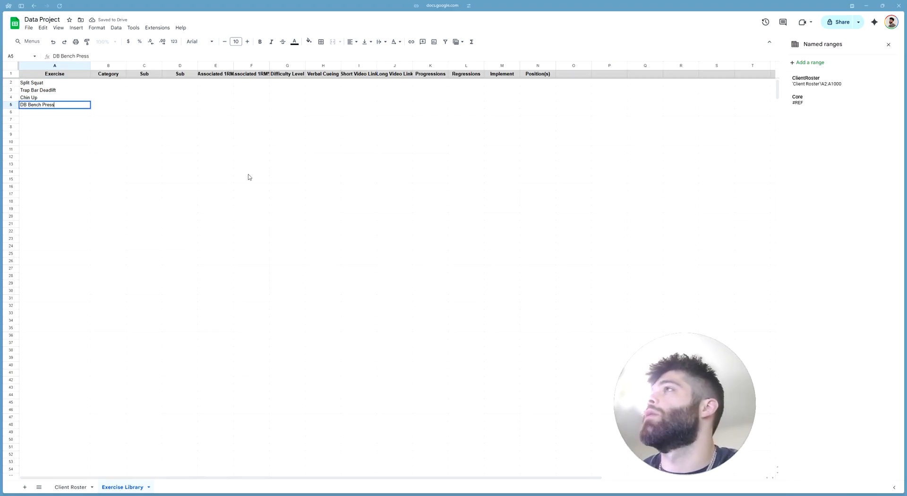
key("Return")
type("HK SA DB Ov")
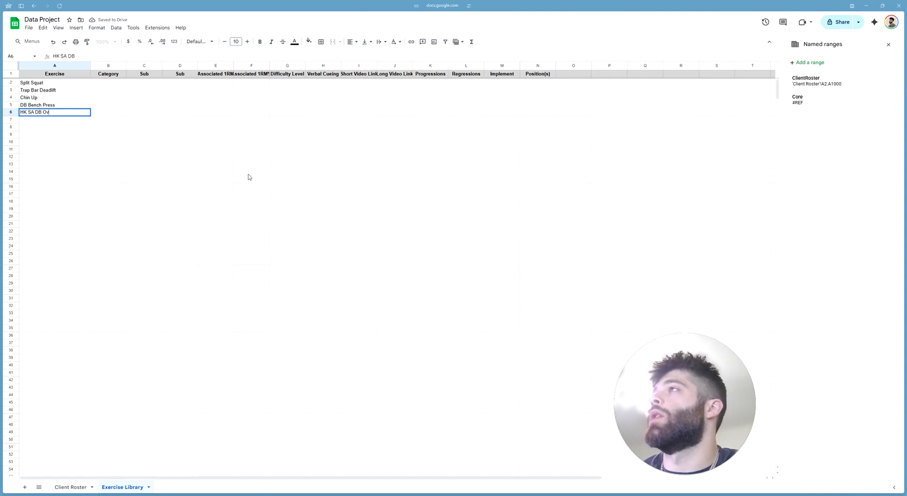
type("erhead Press")
key("Return")
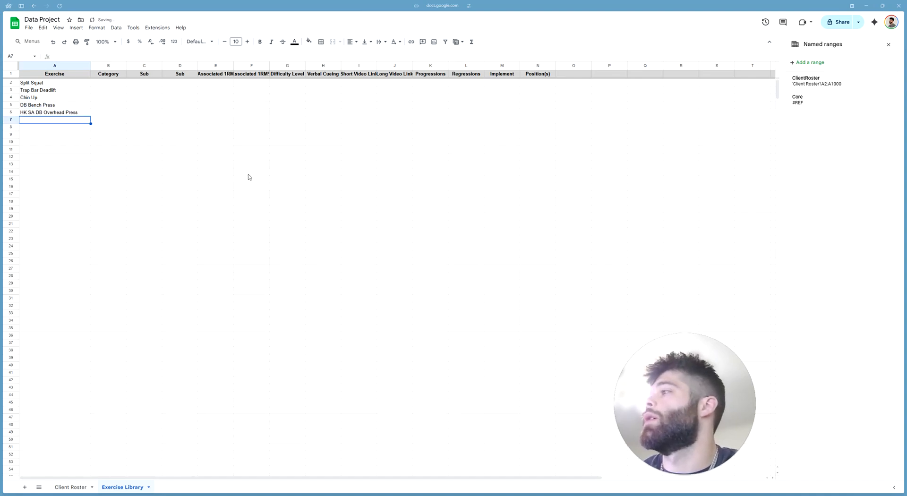
- Enter the exercises Deadbug and Pallof Press in cells A7 and A8
type("Deadbug")
key("Return")
type("P")
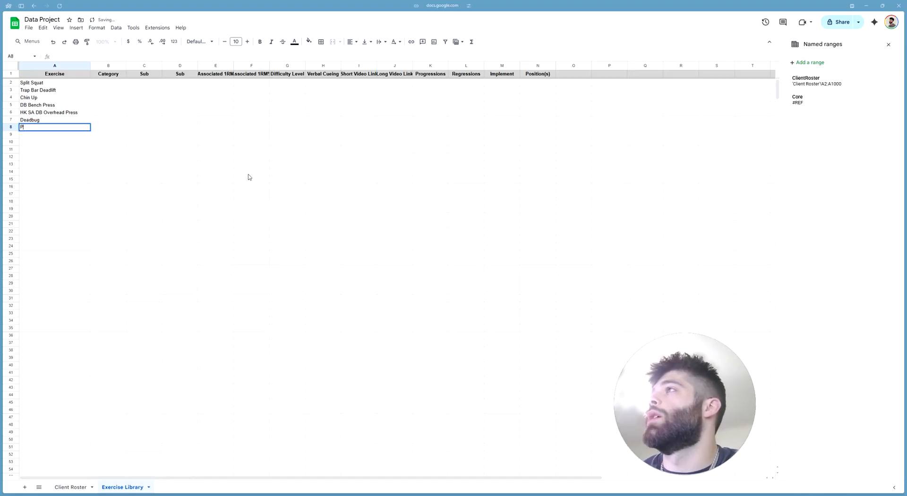
type("allof Press")
key("Return")
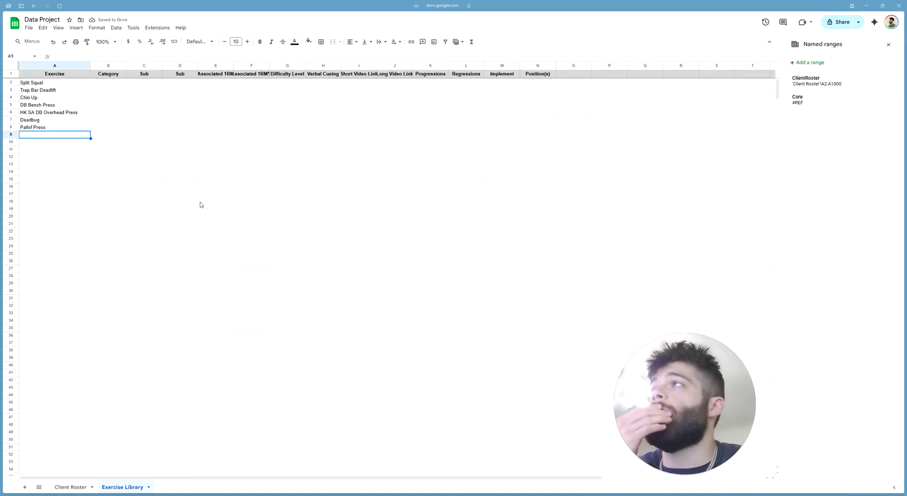
left_click(161, 187)
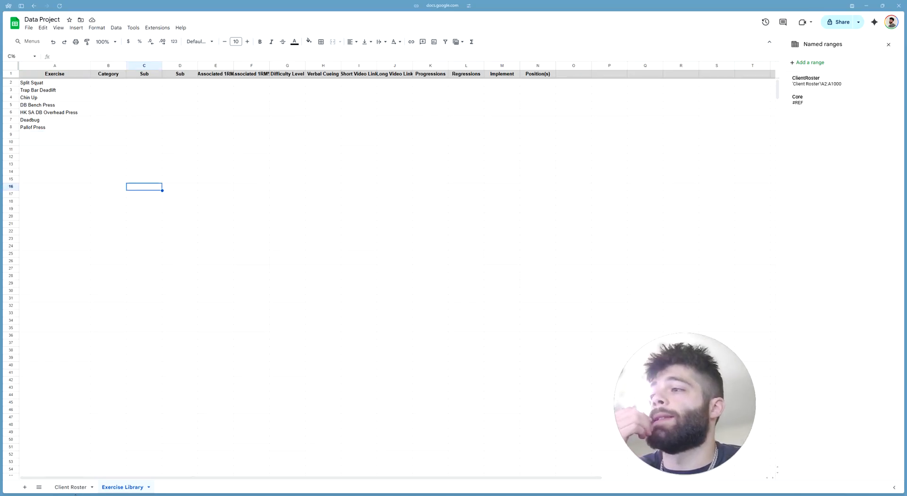
left_click(72, 487)
left_click(47, 82)
left_click(124, 487)
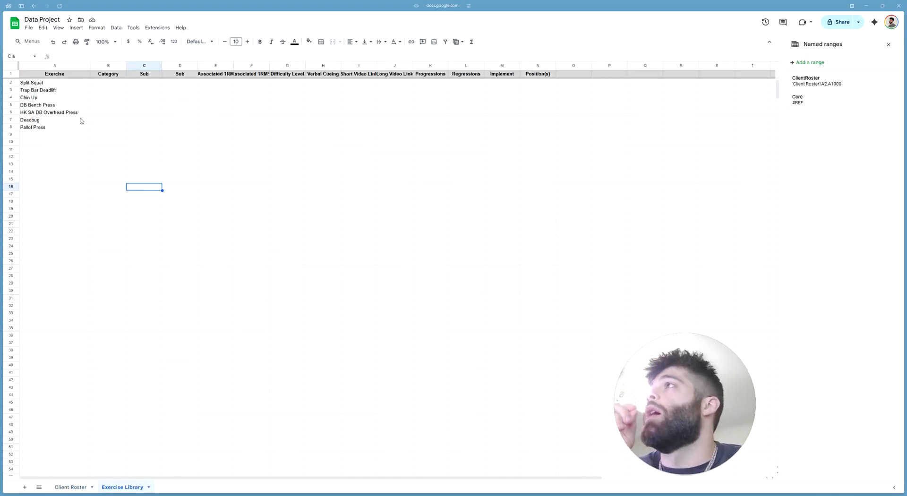
left_click(65, 116)
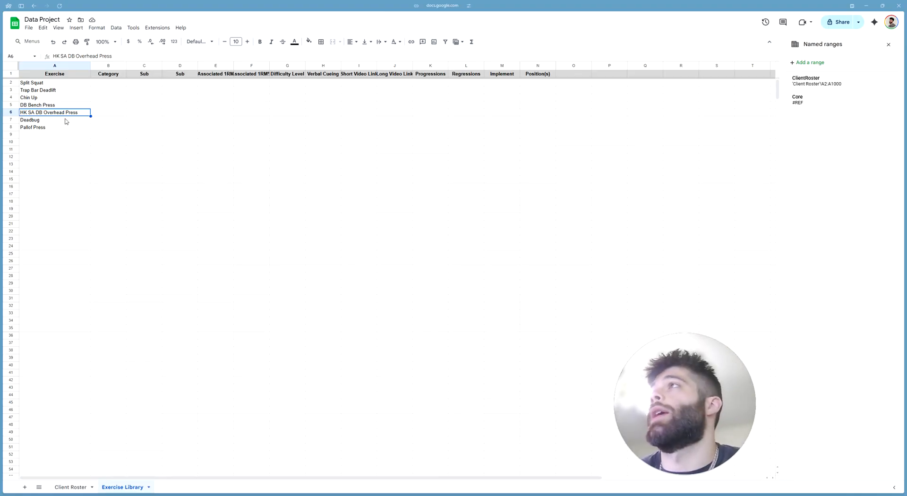
left_click_drag(65, 84, 78, 352)
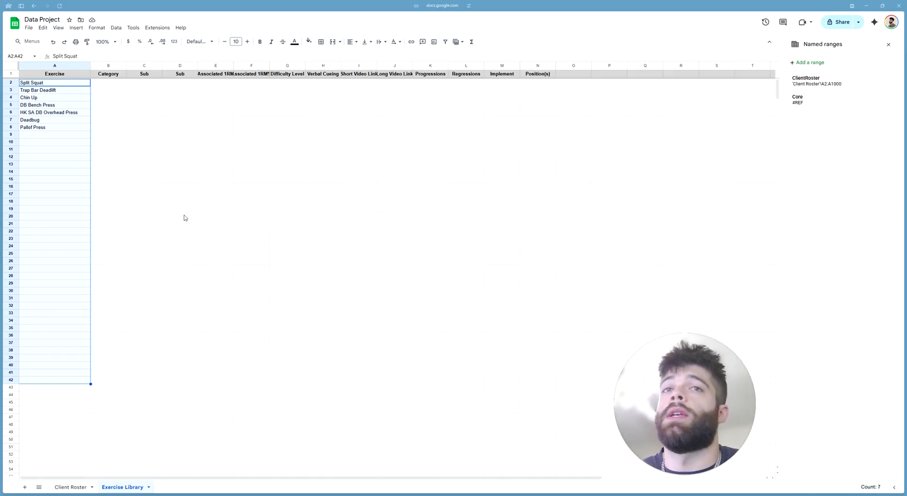
- Try the naming variants HK SA DB OHP and Half Kneeling SA DB OHP in cells B6 and C6, and clear both cells
left_click(99, 113)
type("HK SA DB OHP")
key("Tab")
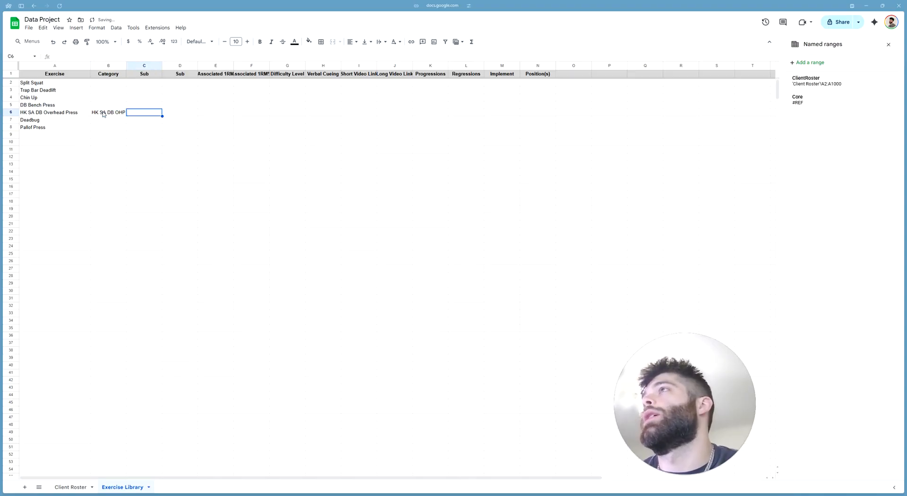
type("Half Kneeling")
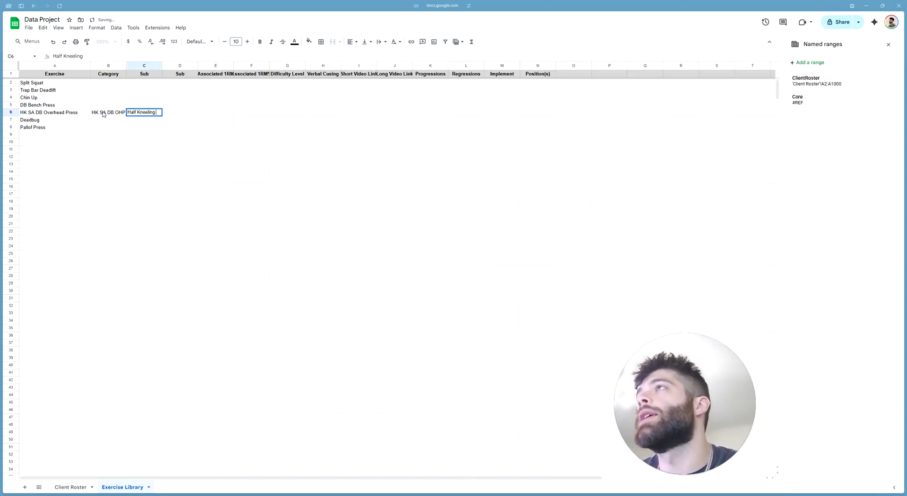
type(" SA DB OHP")
key("Return")
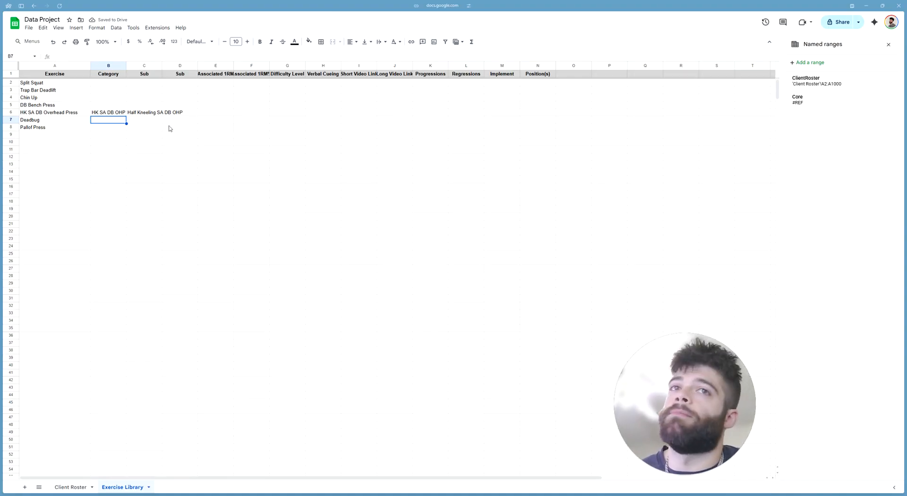
left_click_drag(141, 112, 111, 113)
key("Delete")
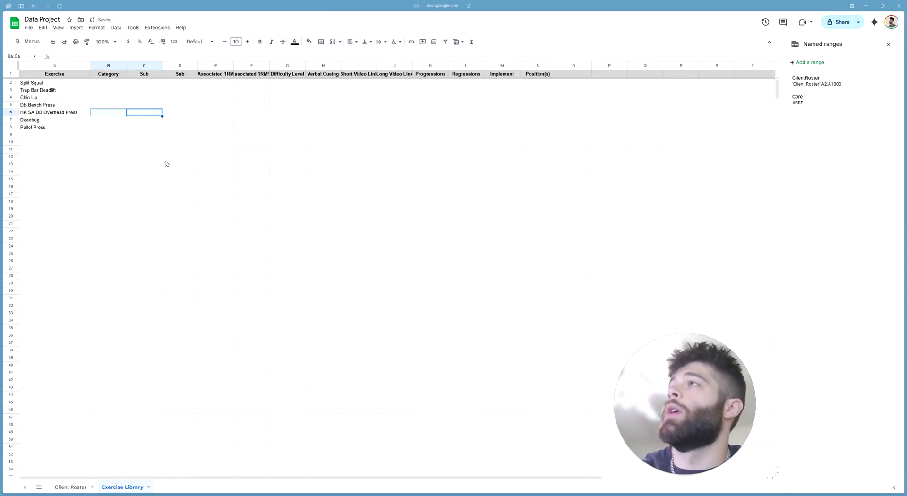
- Add a dropdown data validation rule to the Category column cells B2:B1000, excluding the header
left_click(165, 171)
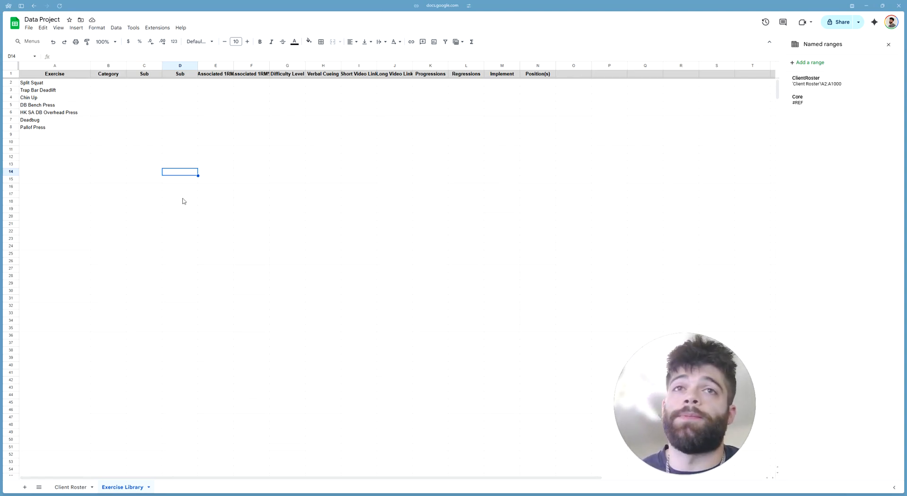
left_click(109, 67)
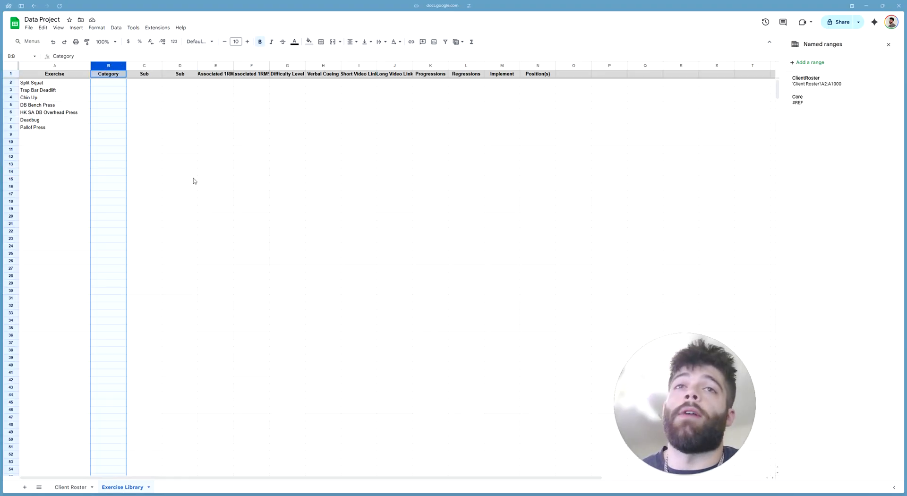
left_click(110, 75, "ctrl")
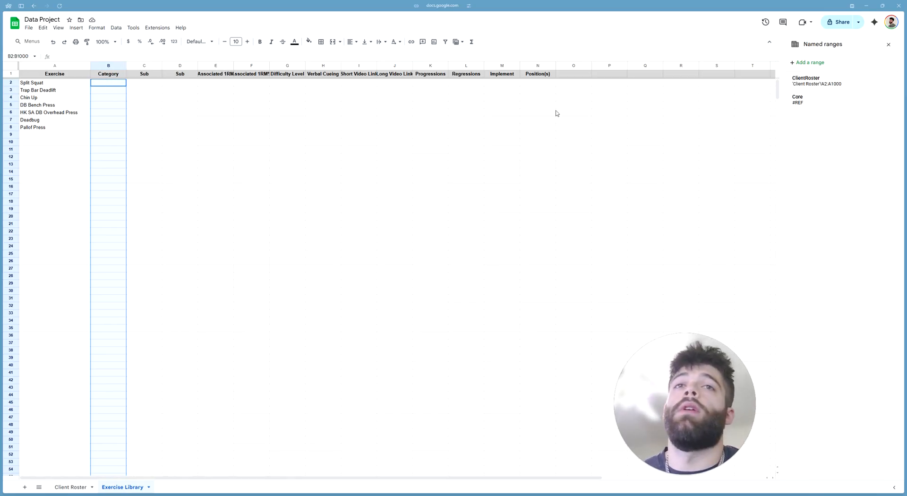
left_click(116, 29)
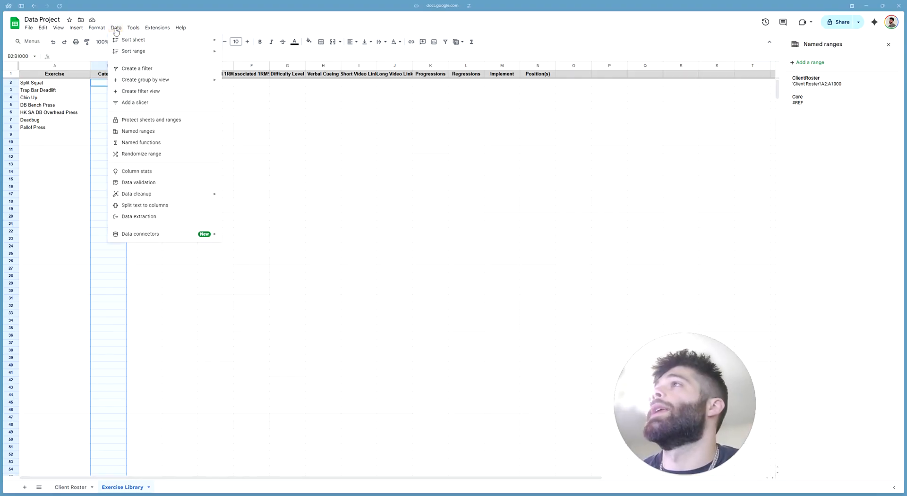
left_click(154, 184)
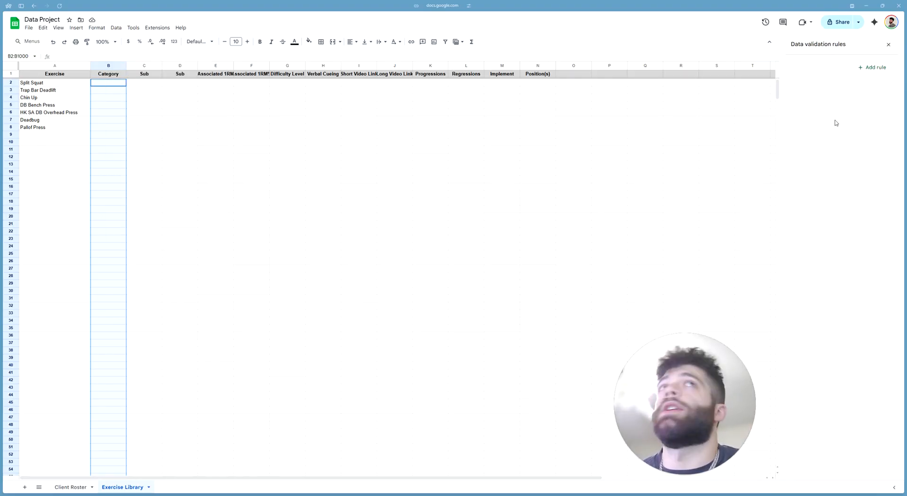
left_click(870, 68)
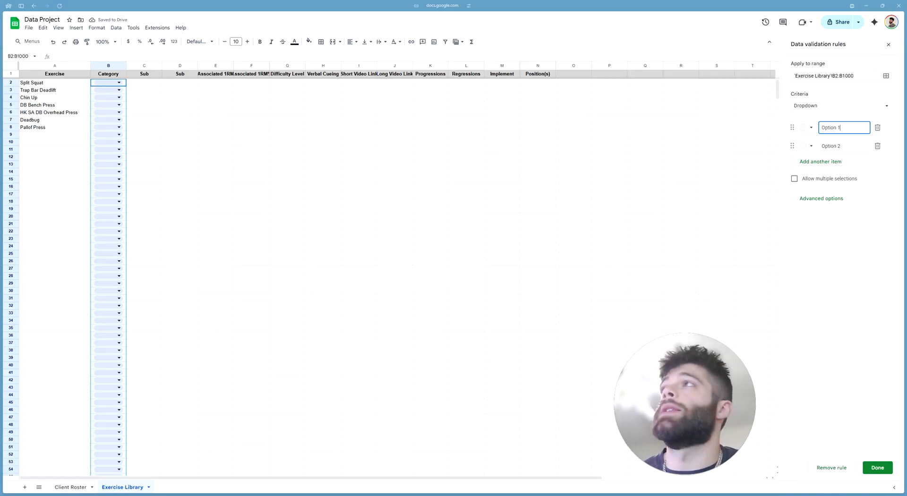
- Change the dropdown rule's range to the open-ended 'Exercise Library'!B2:B
left_click_drag(854, 76, 845, 76)
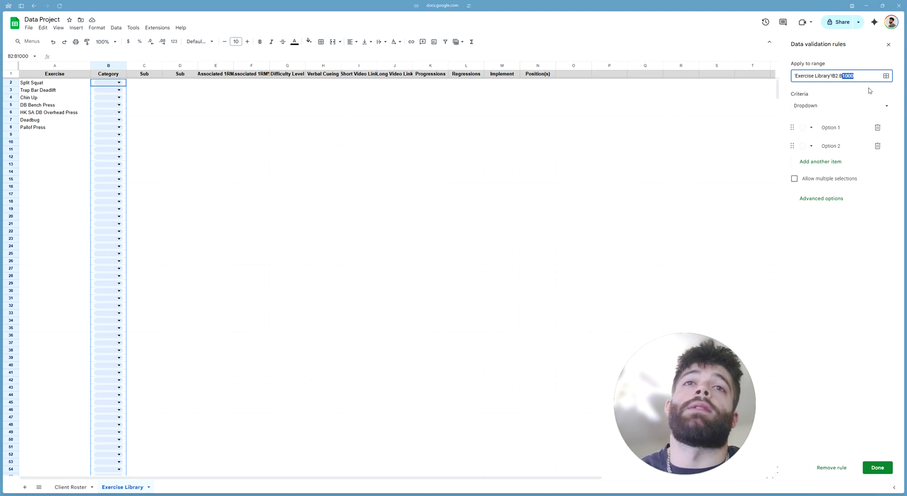
key("BackSpace")
key("Return")
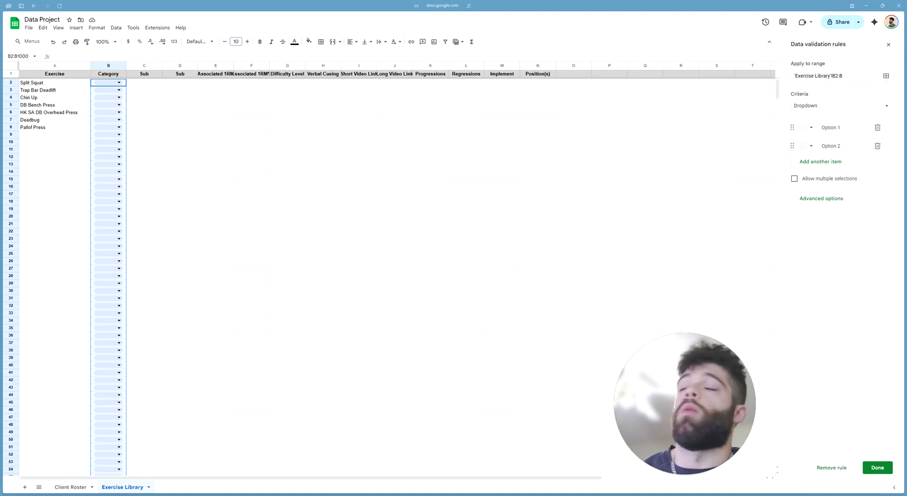
- Keep the Dropdown criteria and enter Knee Dominant and Hip Dominant as the first two options
left_click(835, 112)
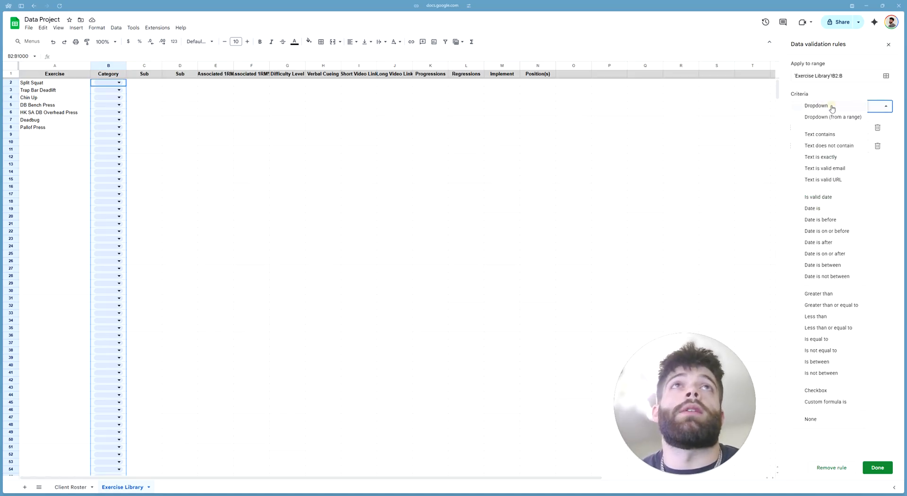
left_click(828, 108)
left_click(855, 127)
left_click_drag(850, 127, 818, 128)
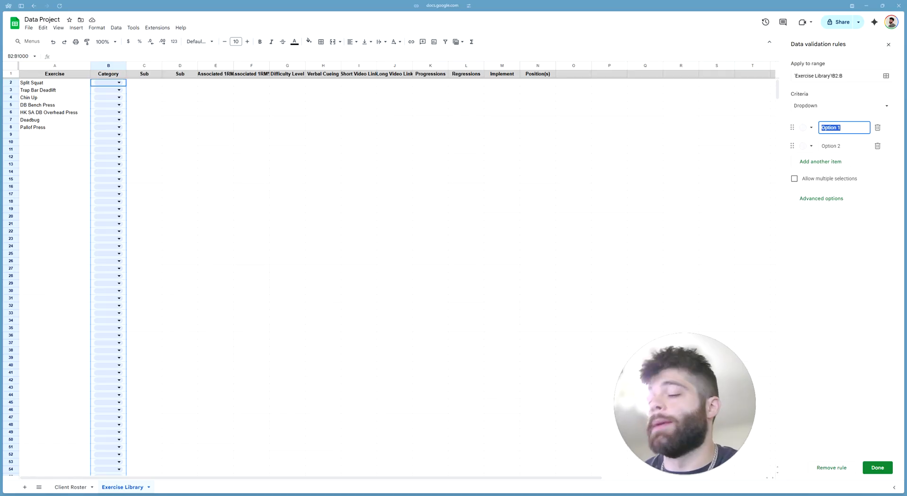
type("Knee Dominant")
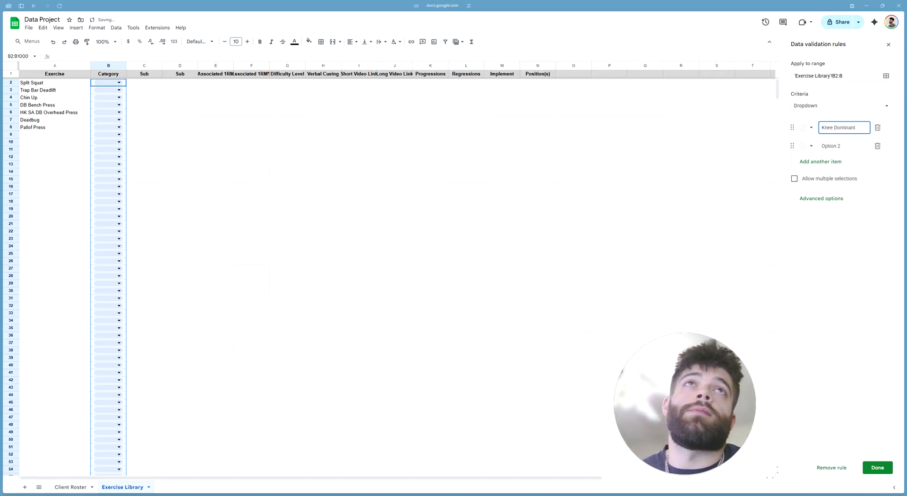
key("Tab")
type("Hip")
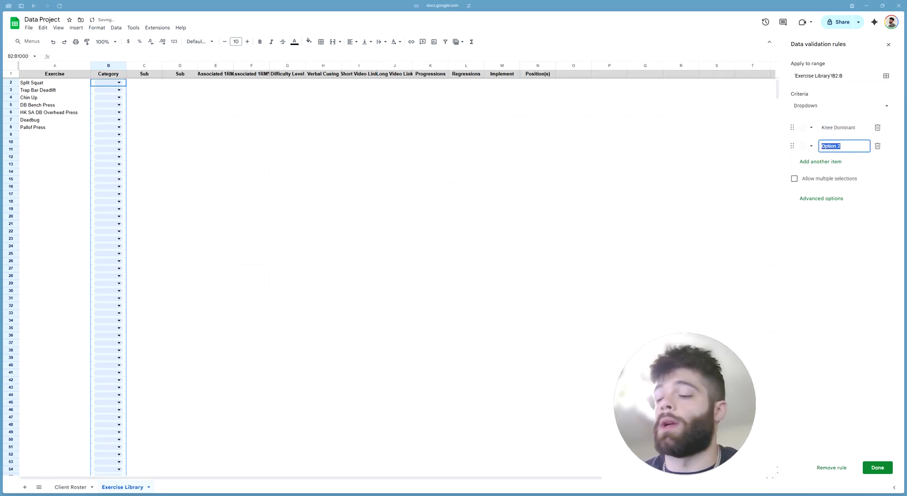
type(" Dominant")
key("Return")
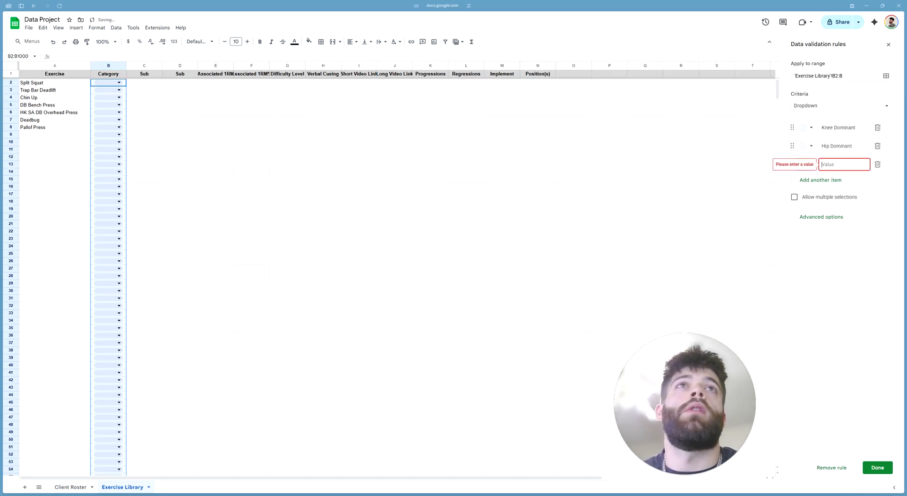
- Add the dropdown options Push, Pull, Core and Power to the Category rule
type("Push")
key("Return")
type("Pull")
key("Return")
type("Core")
key("Return")
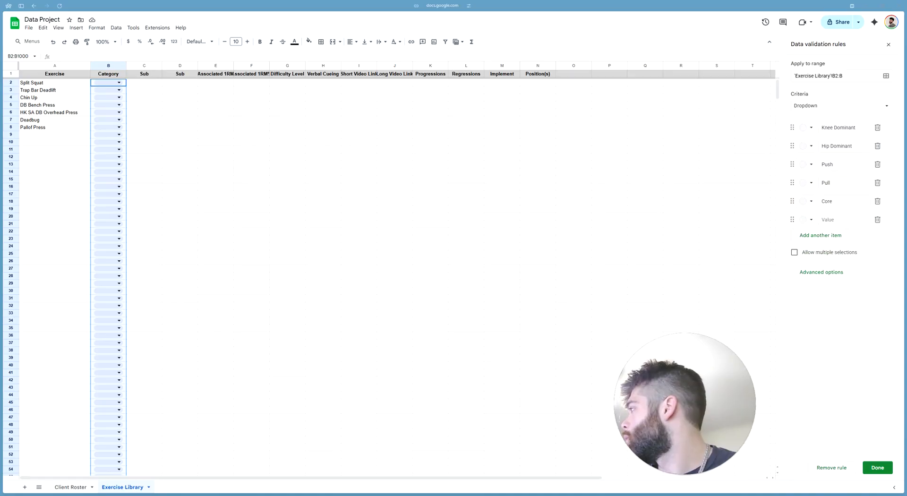
left_click(841, 219)
type("Power")
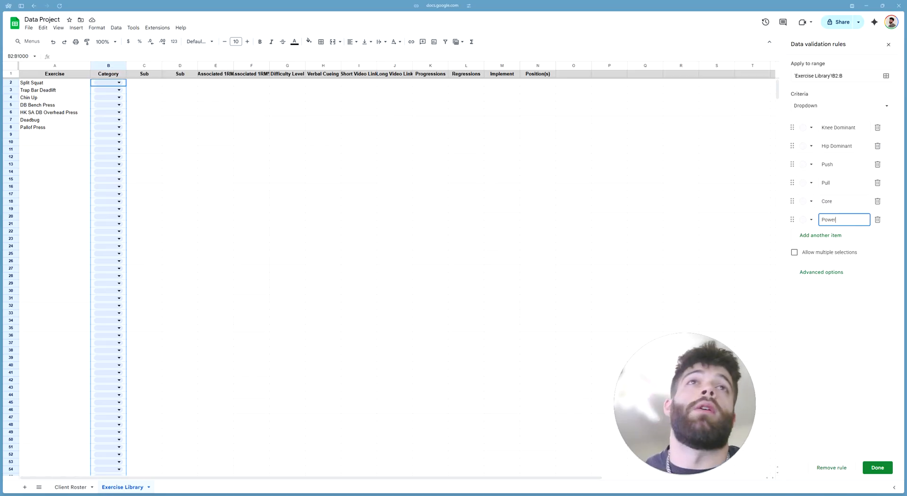
- Set the dropdown's display style to Arrow in the advanced options and save the rule
left_click(831, 258)
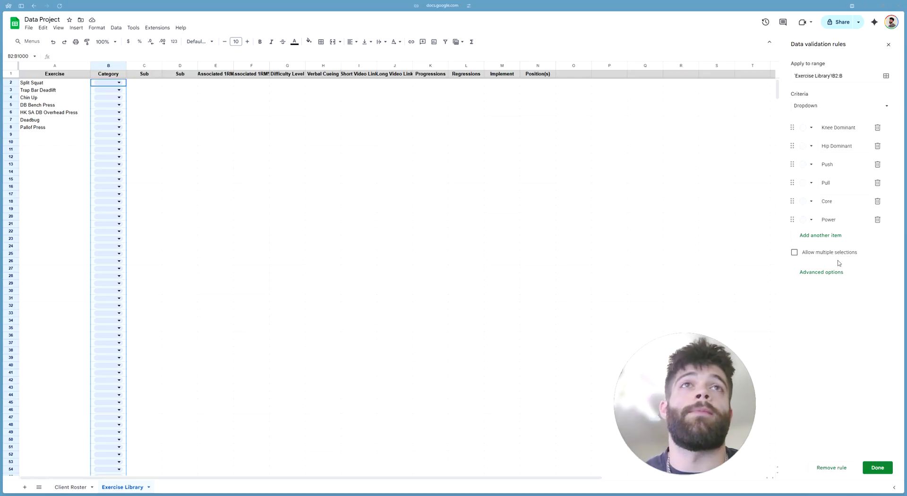
left_click(815, 272)
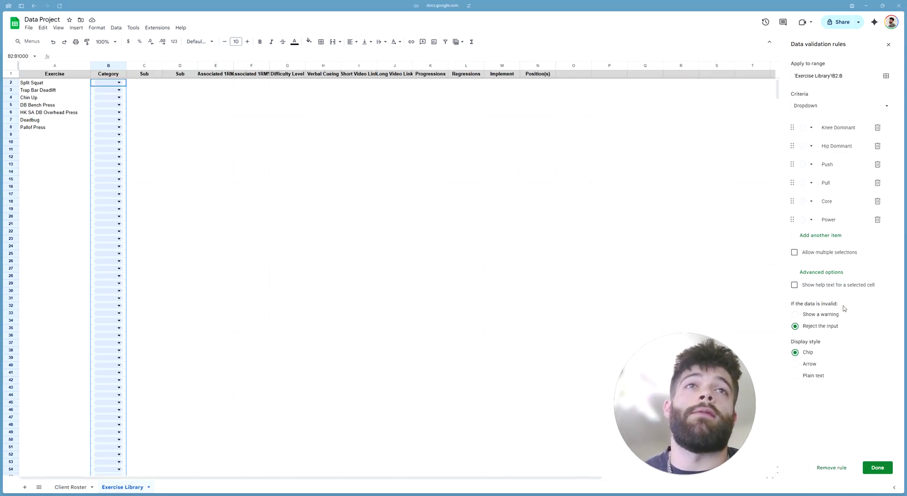
left_click(813, 367)
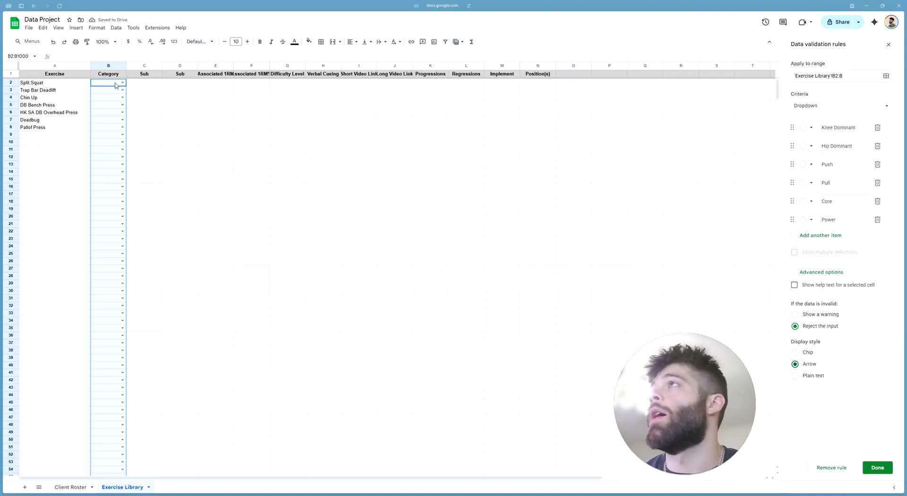
left_click(886, 468)
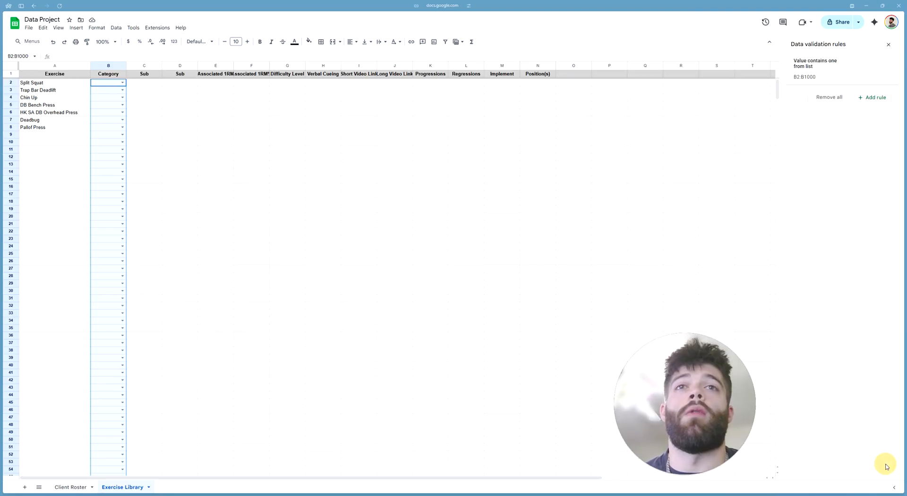
- Try Hip Dominant and Knee Dominant as categories in cells B2 and B3, and clear both cells
left_click(106, 83)
left_click(123, 83)
type("Hip Dominant")
key("Return")
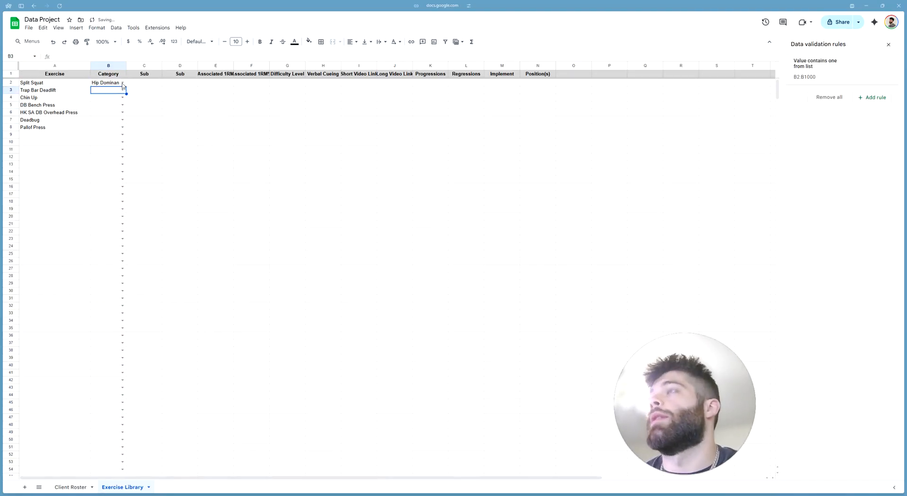
type("Knee Dominant")
key("Return")
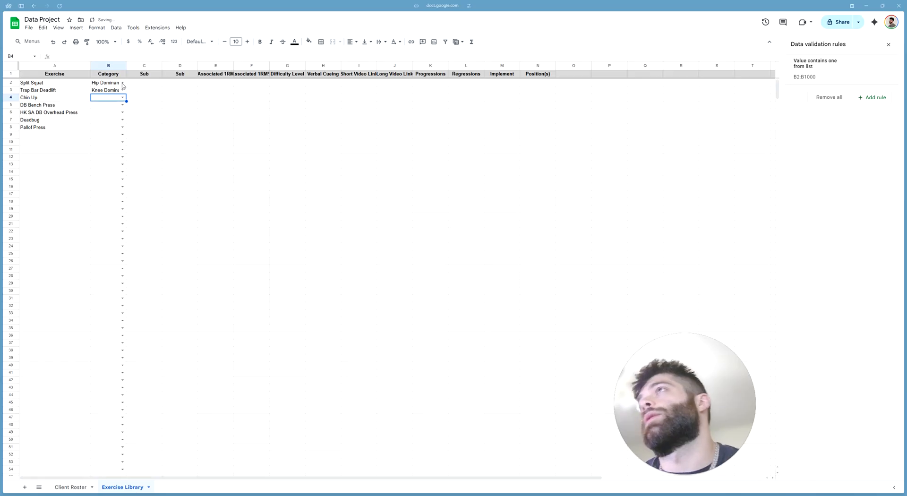
left_click_drag(105, 83, 106, 92)
key("Delete")
left_click(180, 135)
- Set the categories of Split Squat, Trap Bar Deadlift and Chin Up to Knee Dominant, Hip Dominant and Pull
left_click(107, 85)
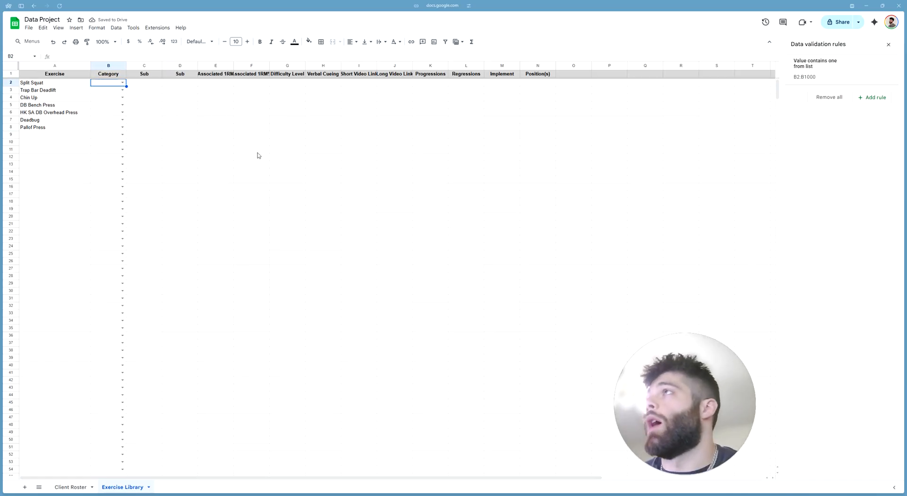
type("Knee")
key("Return")
type("Hip")
key("Return")
type("Pul")
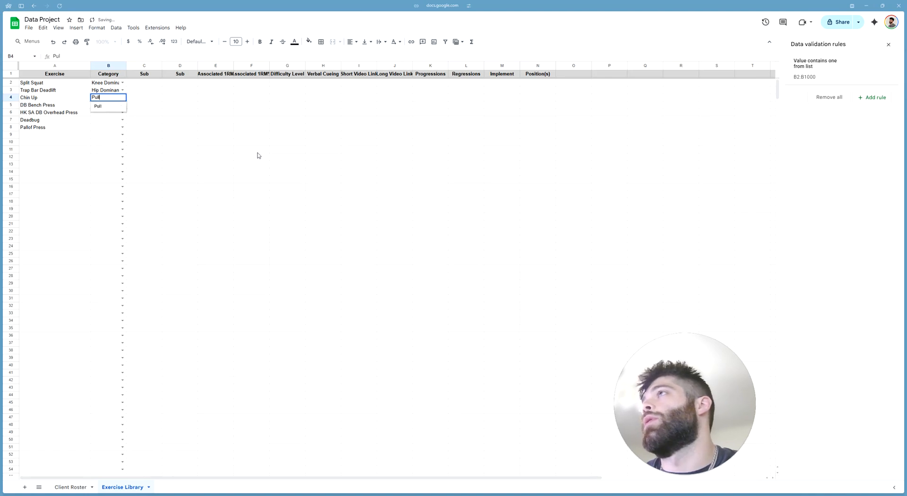
key("Return")
- Set the category of DB Bench Press and HK SA DB Overhead Press to Push, and of Deadbug and Pallof Press to Core
type("Push")
key("Return")
type("Pus")
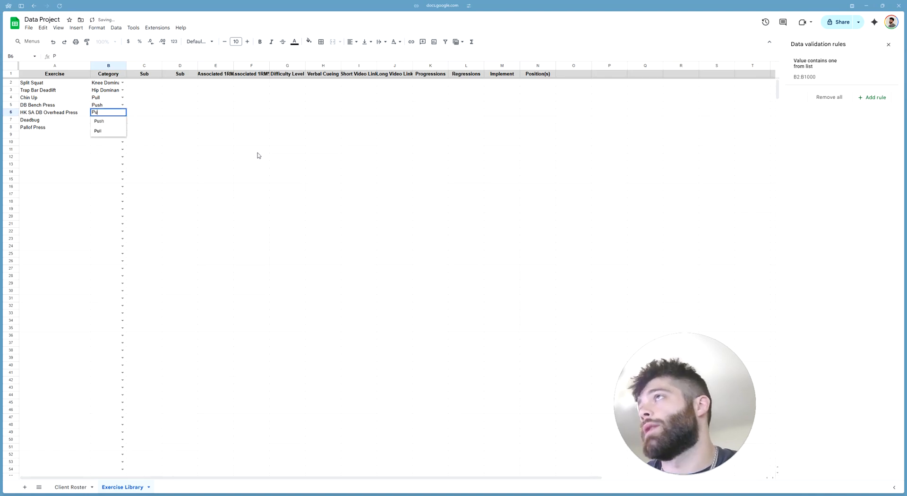
key("Return")
type("C")
key("Return")
type("C")
key("Return")
left_click(226, 142)
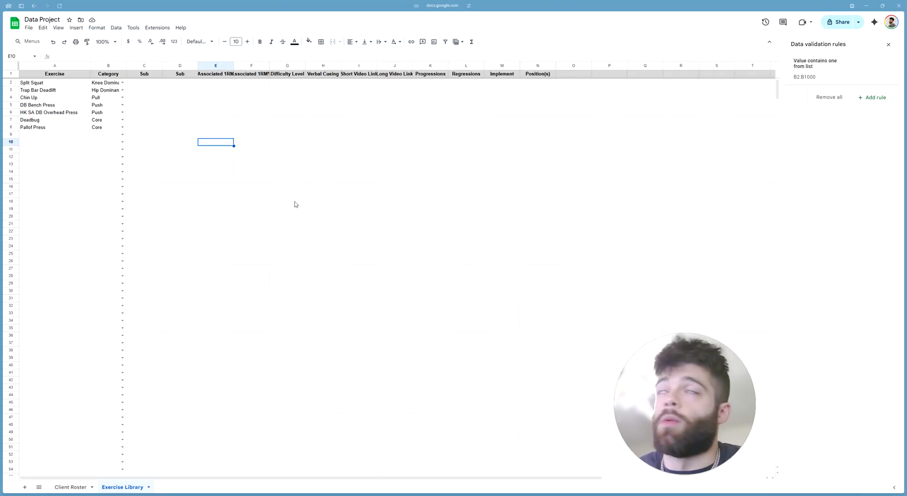
mouse_move(144, 82)
left_mouse_down()
mouse_move(146, 131)
mouse_move(133, 83)
left_mouse_up()
left_click(122, 84)
left_click(118, 104)
left_click(106, 127)
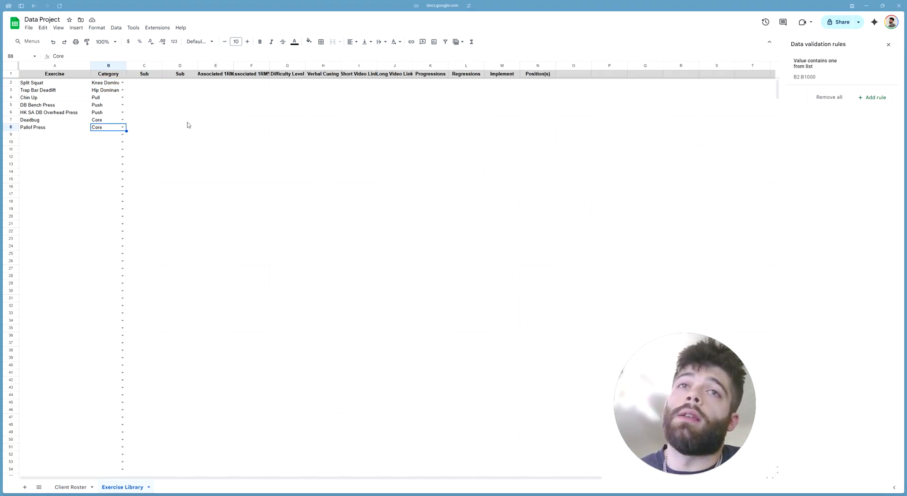
left_click(157, 84)
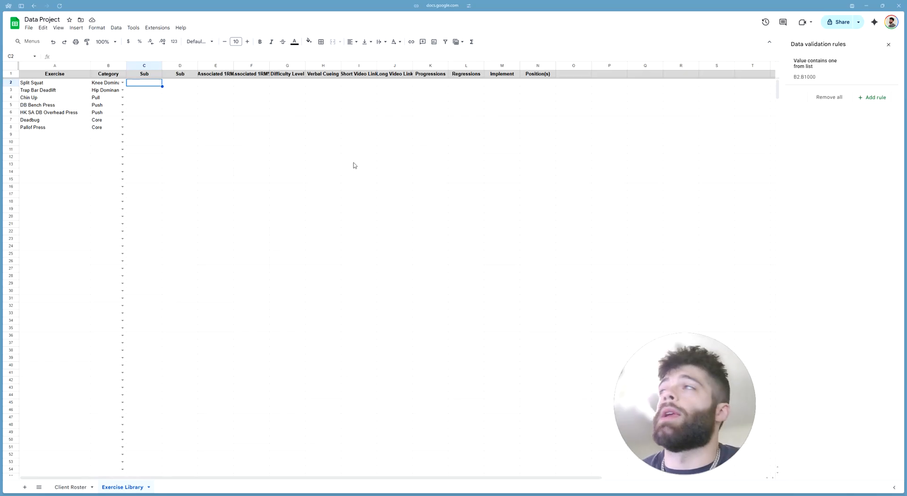
left_click(245, 163)
left_click(145, 83)
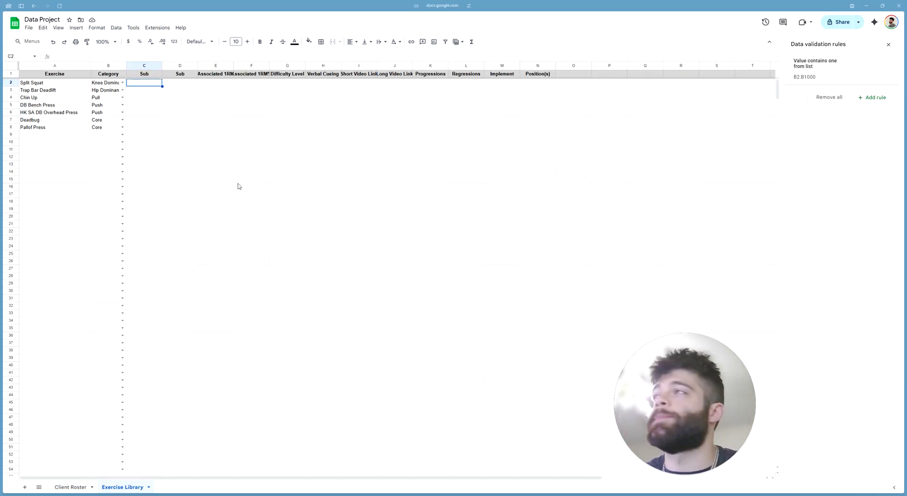
left_click_drag(47, 84, 182, 86)
left_click(144, 85)
left_click(183, 84)
left_click(158, 85)
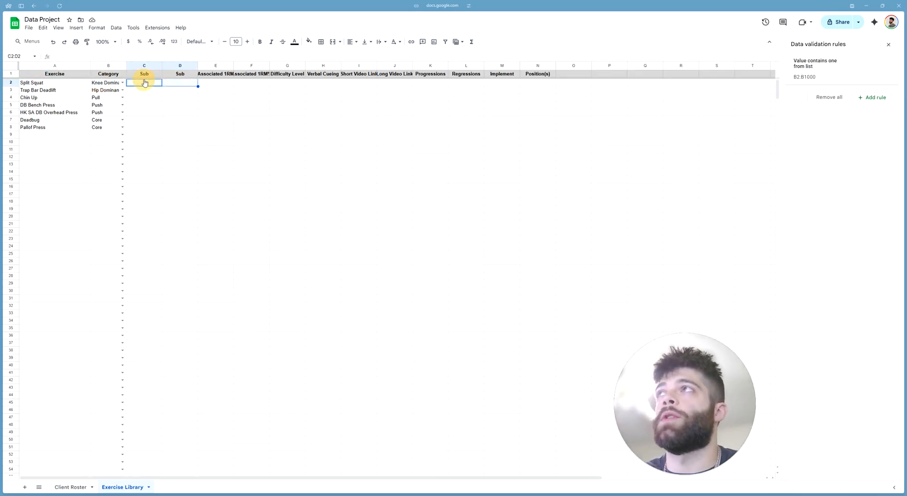
left_click(165, 115)
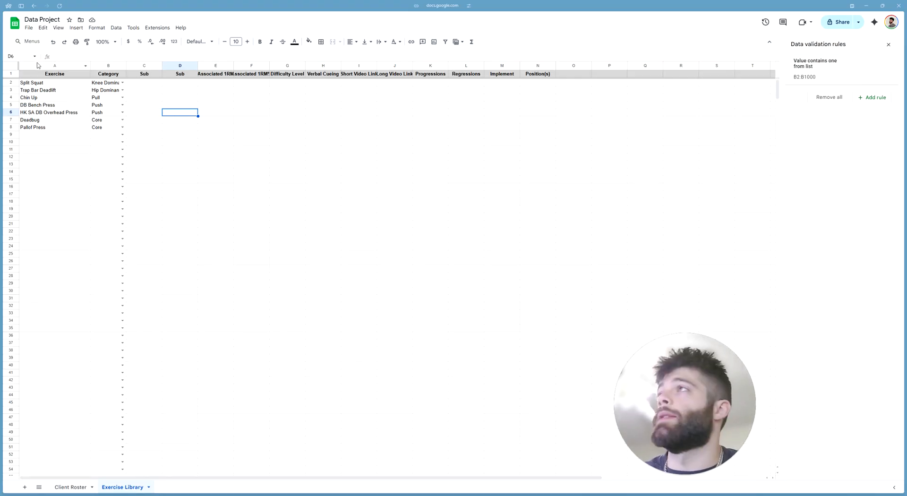
left_click_drag(60, 84, 174, 84)
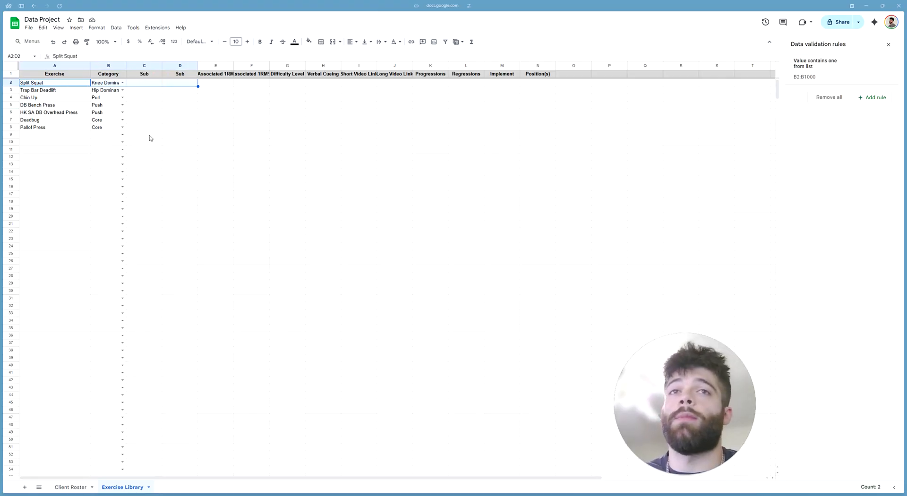
left_click(168, 151)
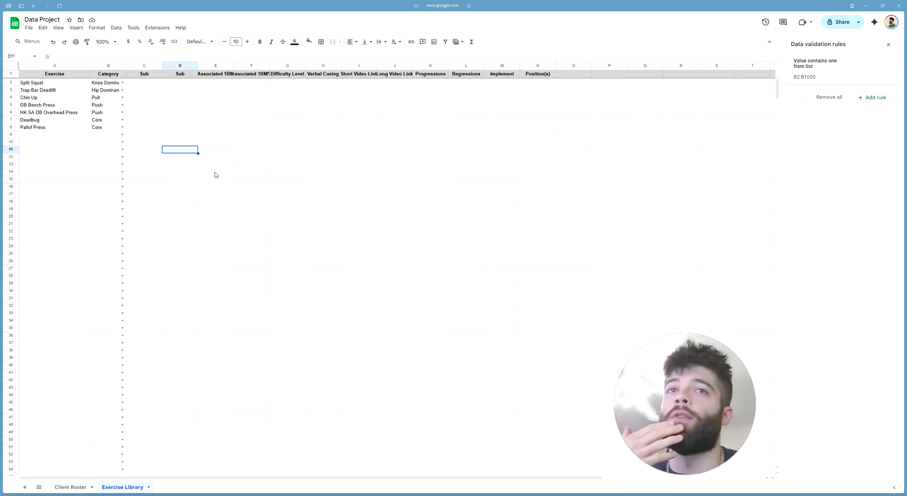
- Add a dropdown validation rule for the first Sub column with its range set to 'Exercise Library'!C2:C
left_click(148, 86)
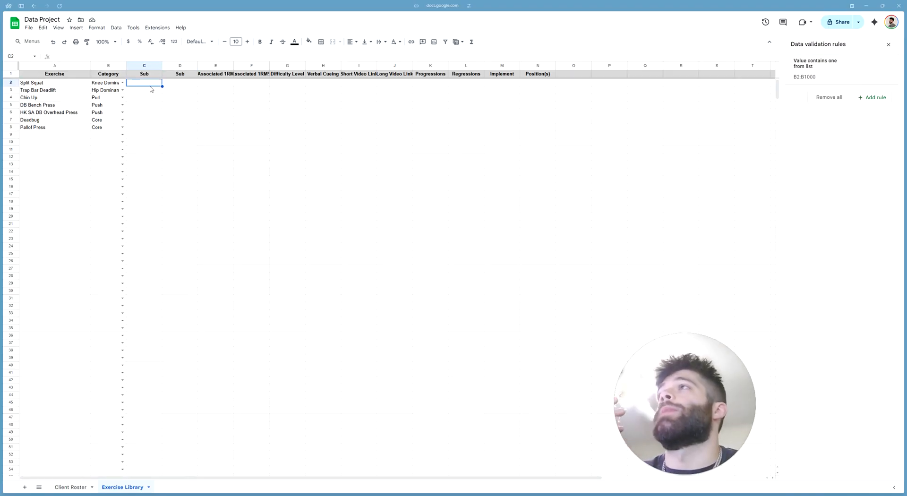
left_click(141, 68)
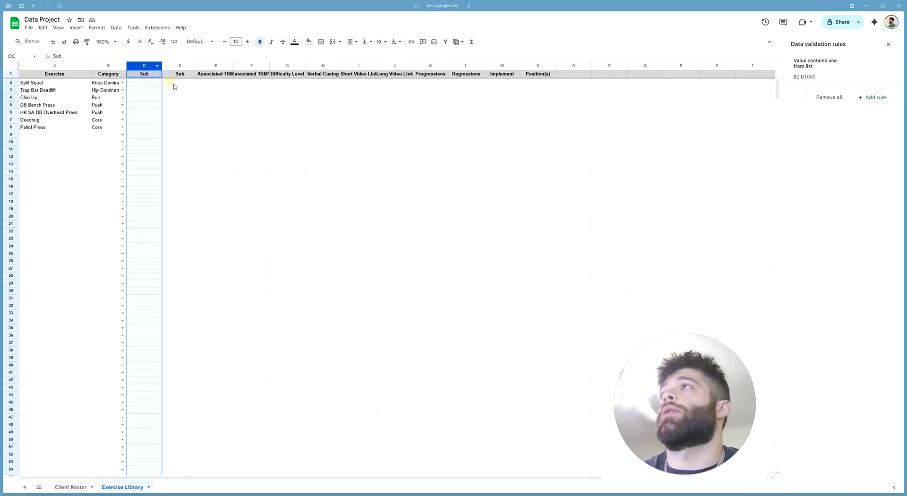
left_click(149, 74, "ctrl")
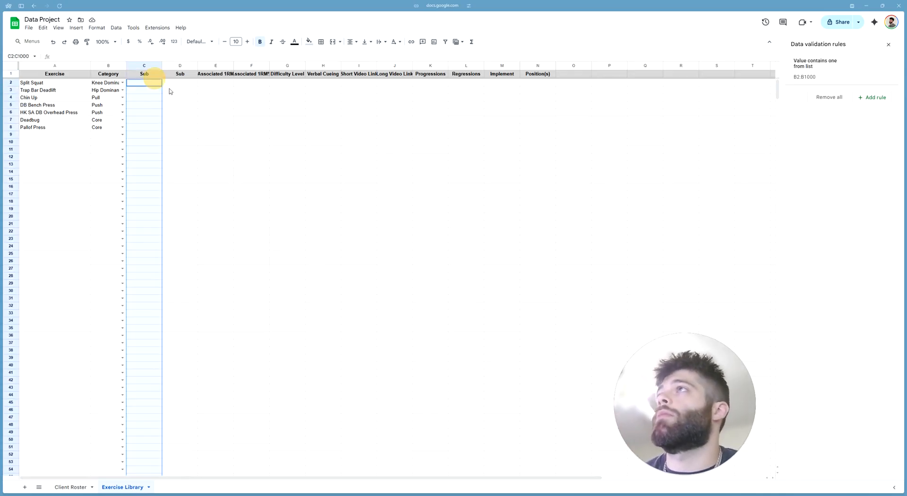
left_click(874, 98)
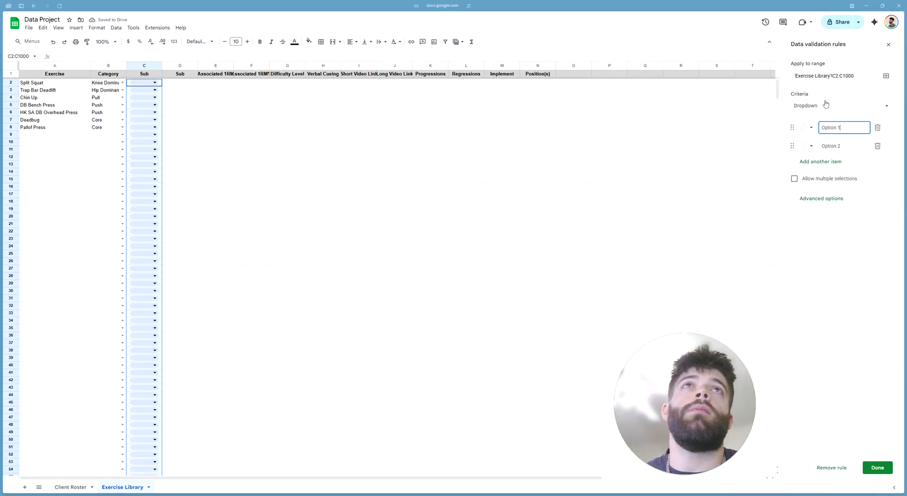
left_click_drag(854, 76, 844, 75)
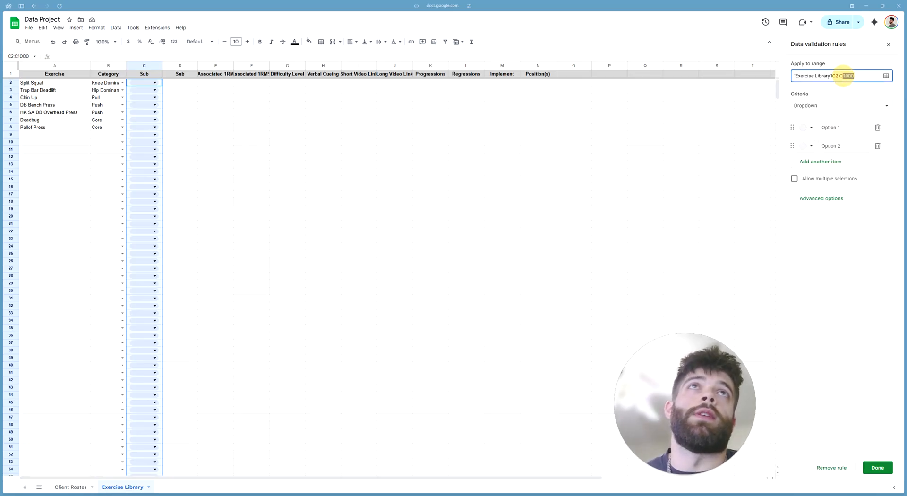
key("BackSpace")
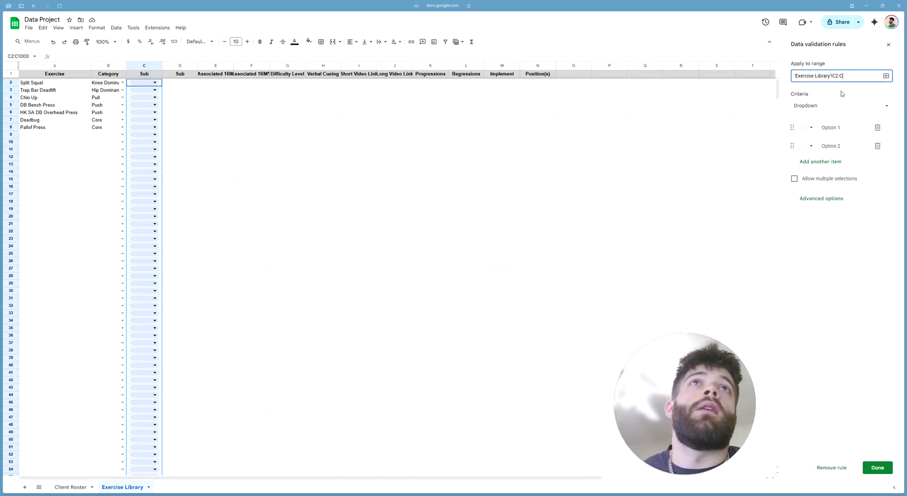
- Enter Unilateral and Bilateral as the rule's two dropdown options, removing the extra blank item
left_click(844, 127)
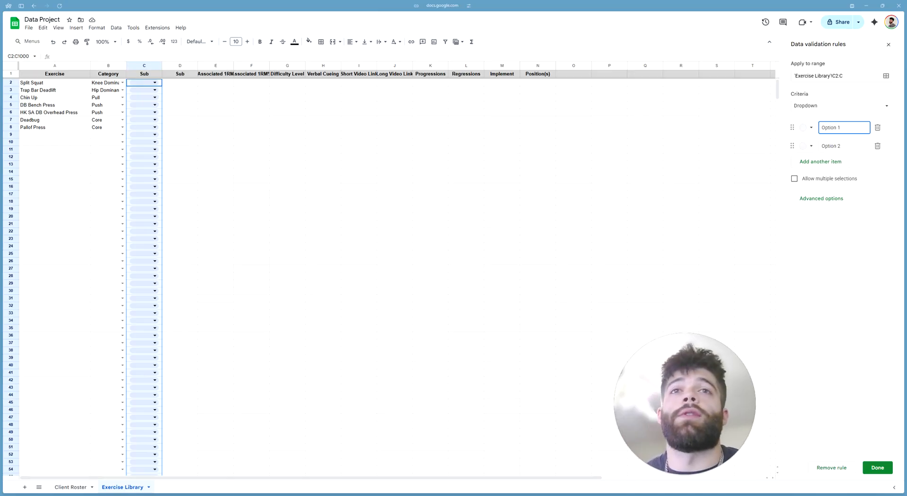
left_click_drag(842, 127, 817, 126)
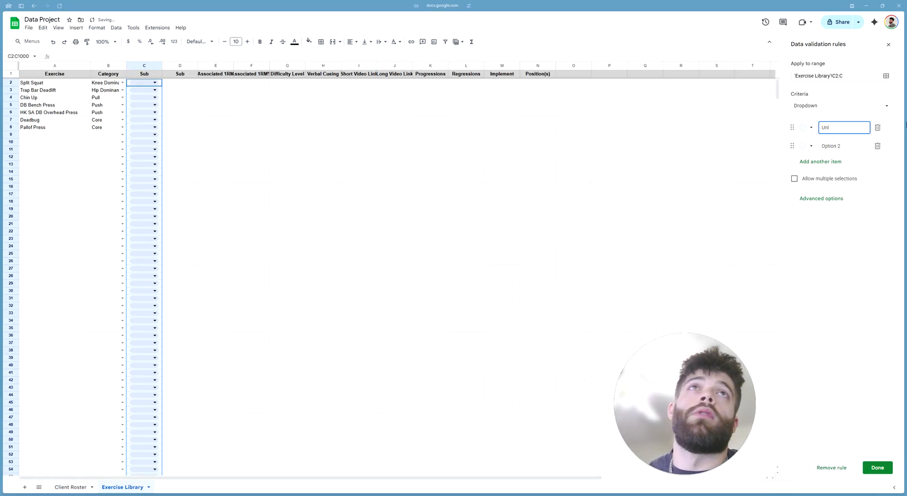
type("ateral")
key("Return")
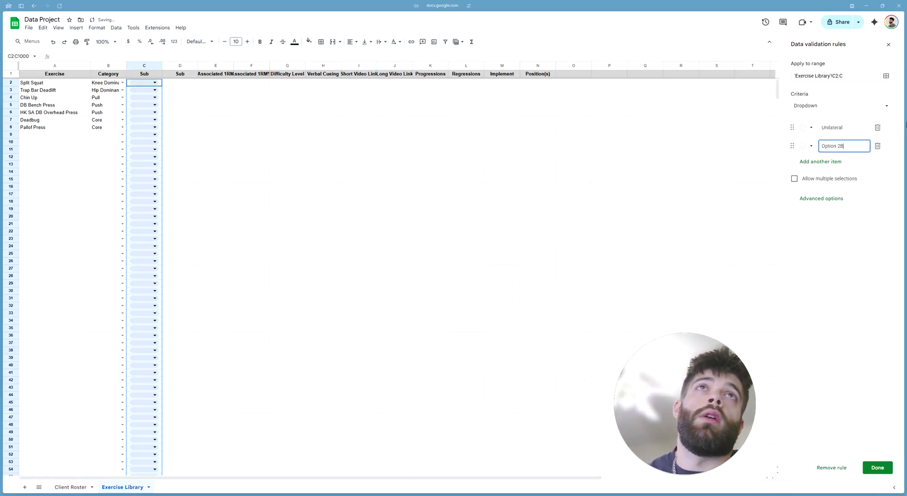
type("Bilateral")
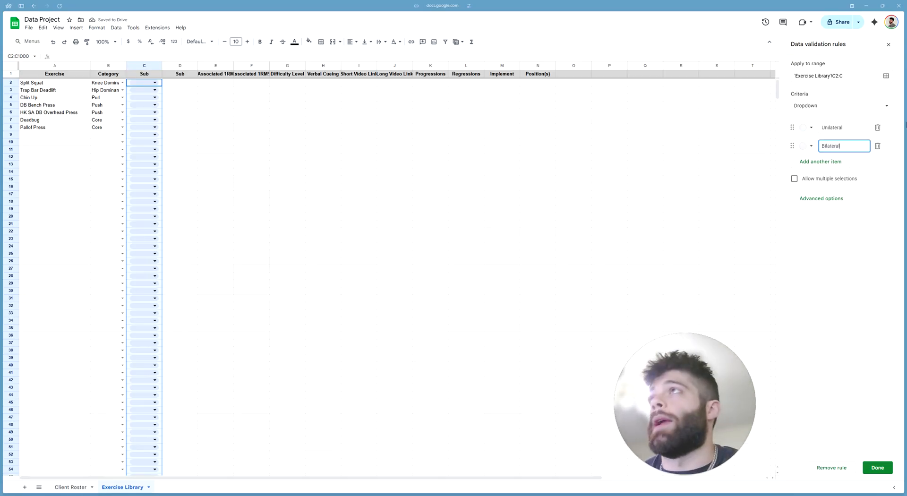
key("Return")
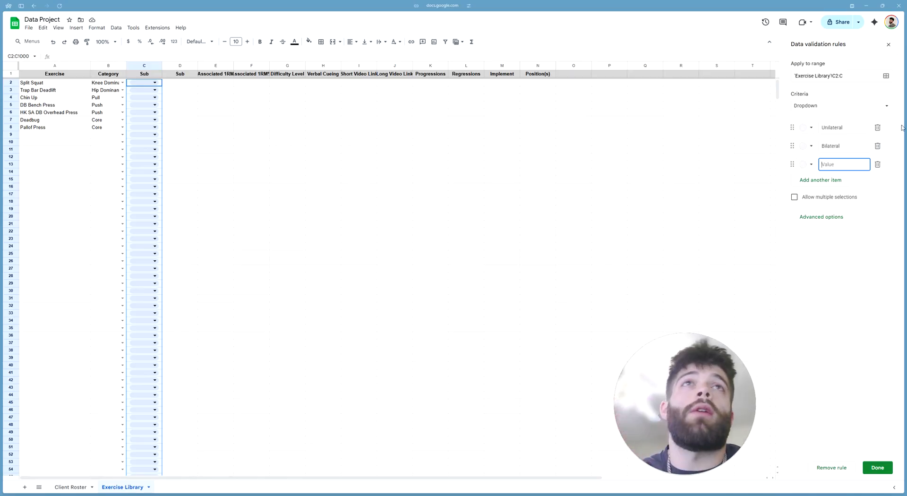
left_click(878, 165)
- Set the dropdown's display style to Arrow and save the rule with its range changed to D2:D
left_click(836, 199)
left_click(808, 291)
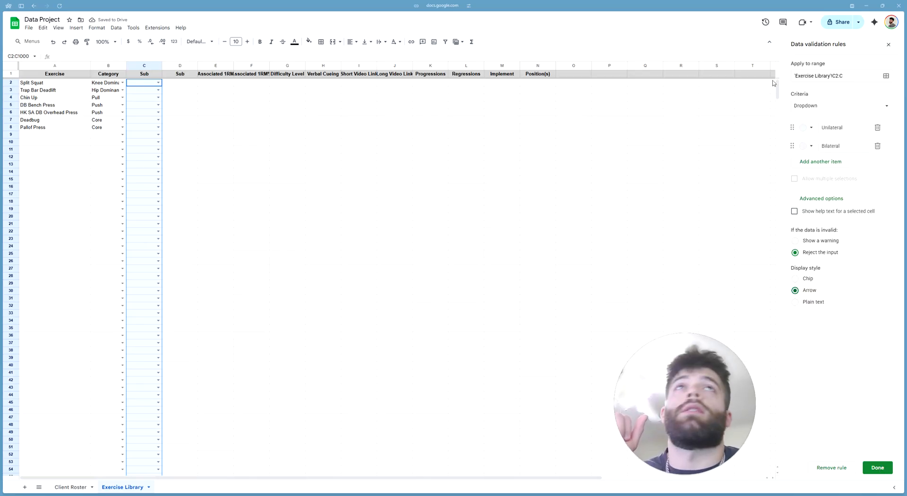
left_click(881, 76)
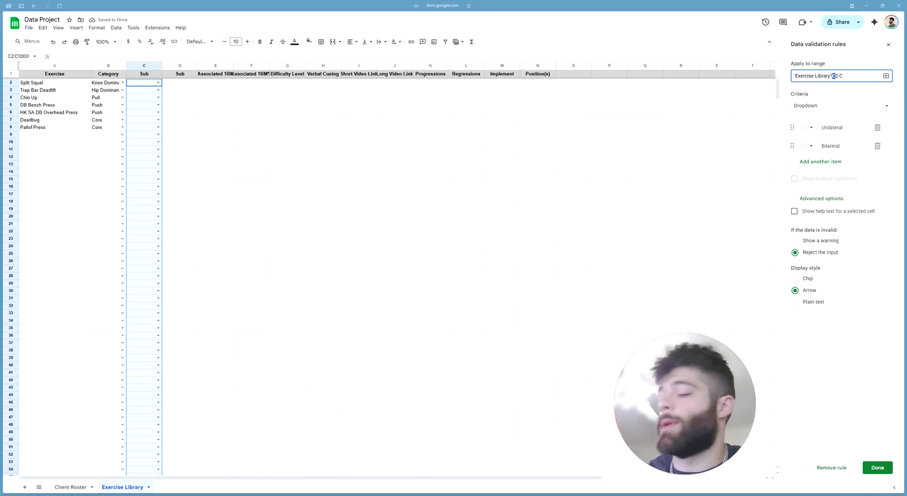
left_click(842, 76)
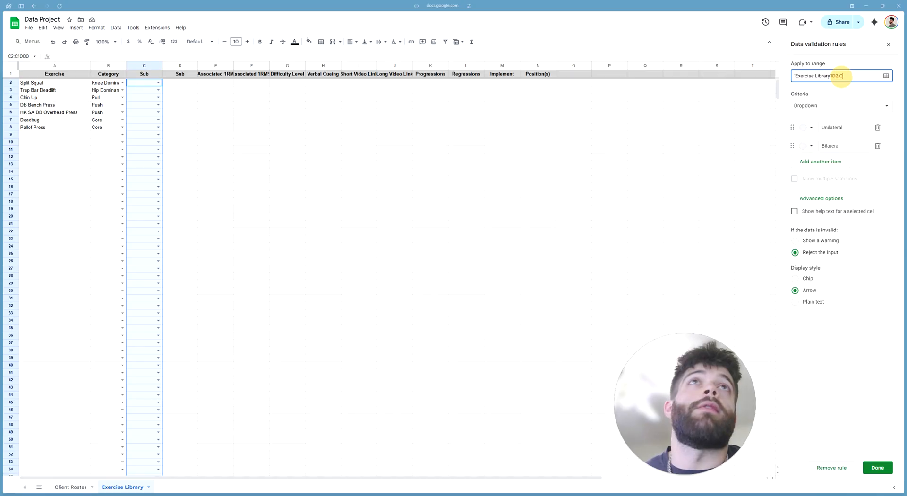
type("D")
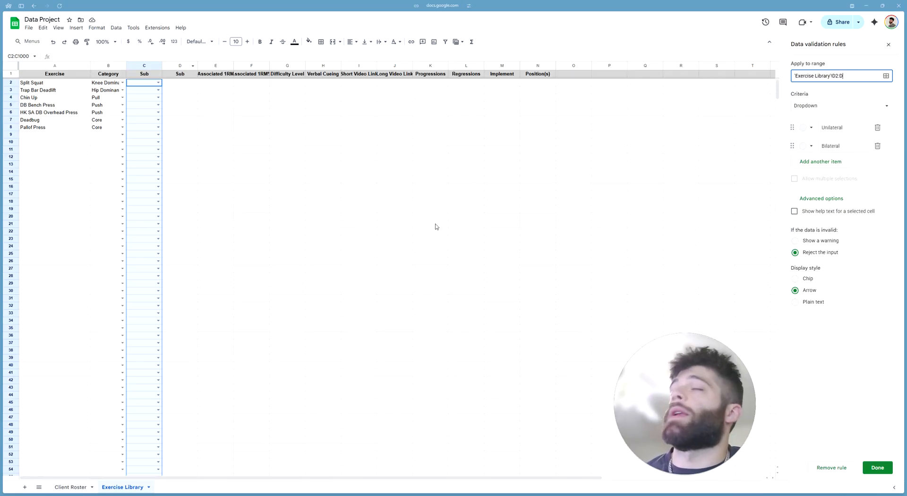
left_click(877, 470)
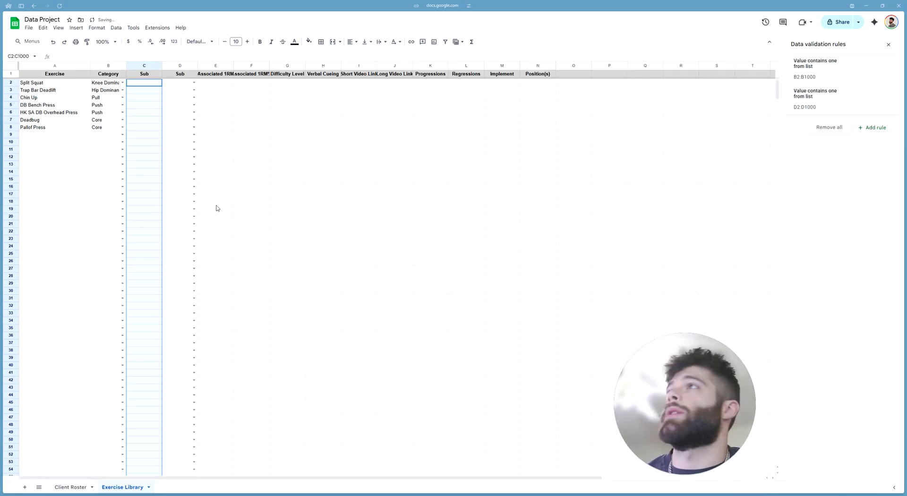
- Check the choices offered by the second Sub column's dropdowns in cells D2 to D4
left_click(179, 84)
left_click(193, 83)
left_click(208, 105)
left_click(194, 90)
left_click(216, 112)
left_click(194, 97)
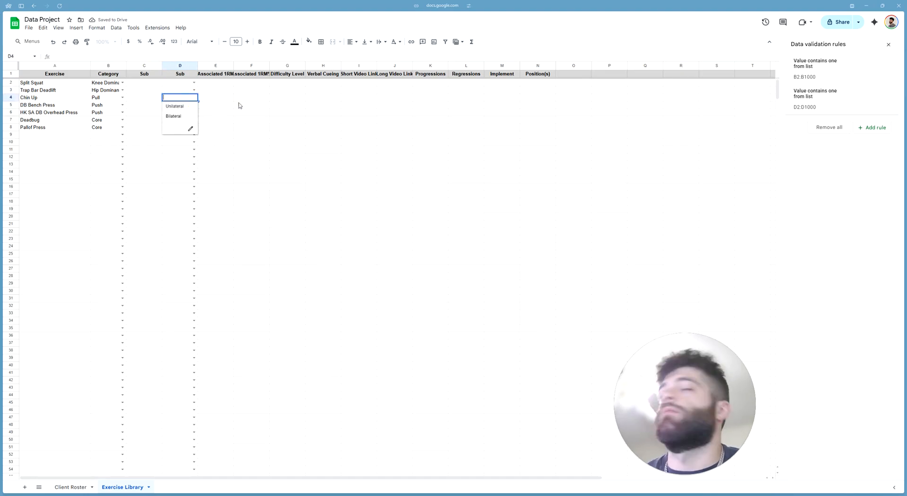
left_click(287, 127)
- In the second Sub column, set Split Squat to Unilateral, and Trap Bar Deadlift and Chin Up to Bilateral
left_click(194, 82)
left_click(180, 91)
left_click(187, 94)
type("Bilateral")
key("Return")
type("Bilateral")
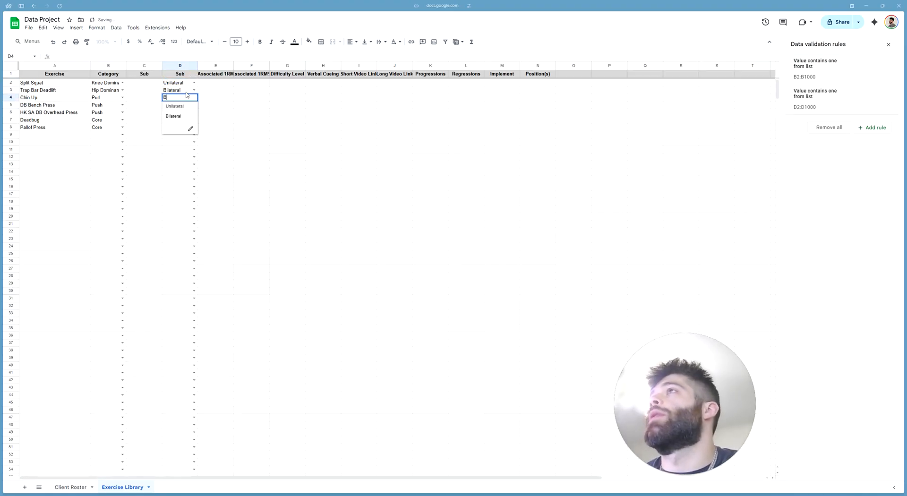
key("Return")
- In the second Sub column, set DB Bench Press to Bilateral and HK SA DB Overhead Press to Unilateral
type("Bilateral")
key("Return")
type("U")
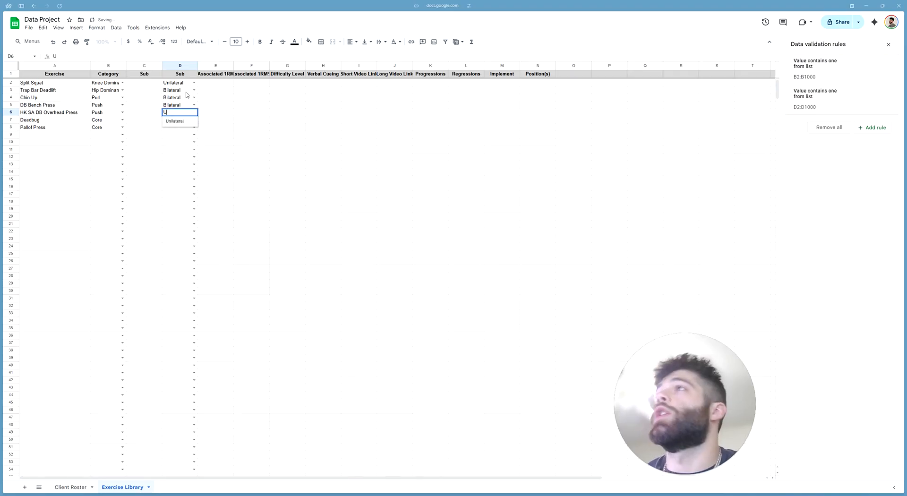
key("Return")
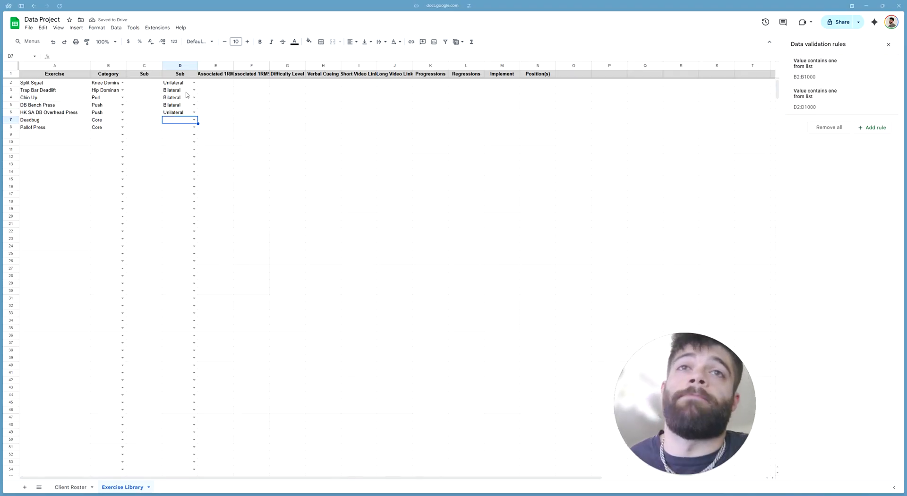
left_click(253, 195)
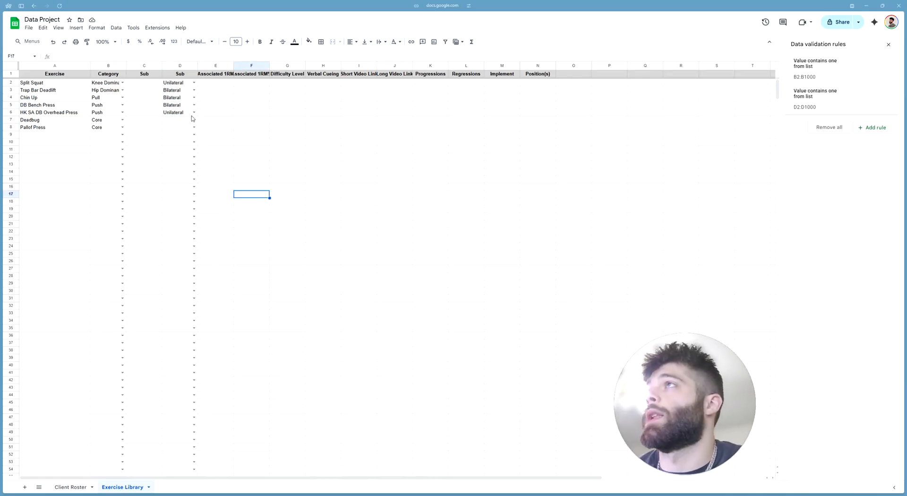
- Add another dropdown validation rule covering range C2:C of the first Sub column
left_click(143, 66)
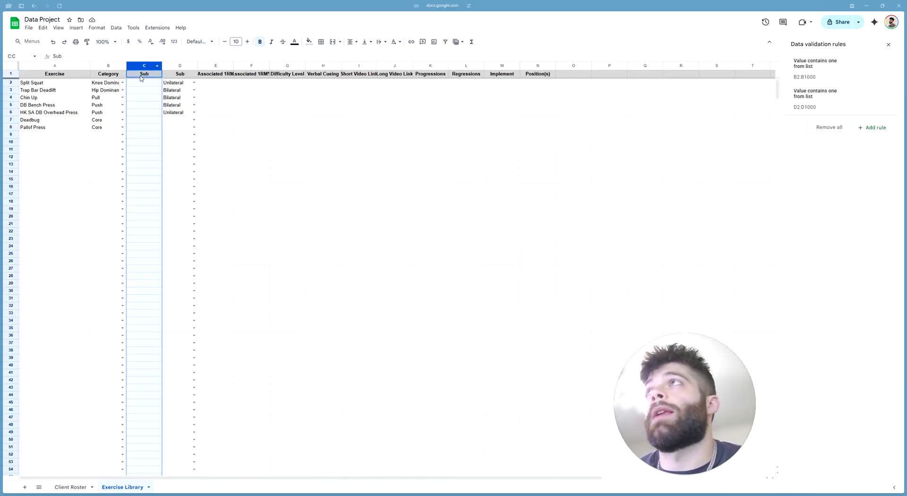
left_click(141, 76, "ctrl")
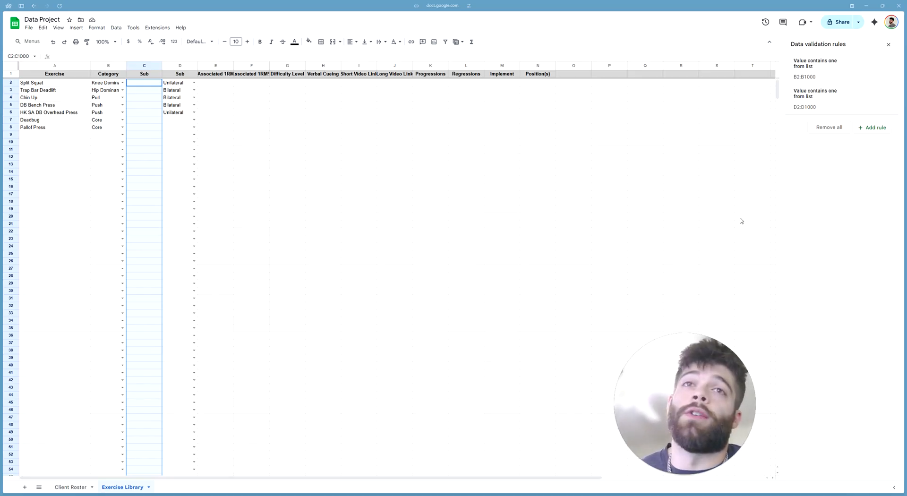
left_click(872, 128)
left_click_drag(842, 76, 905, 85)
key("BackSpace")
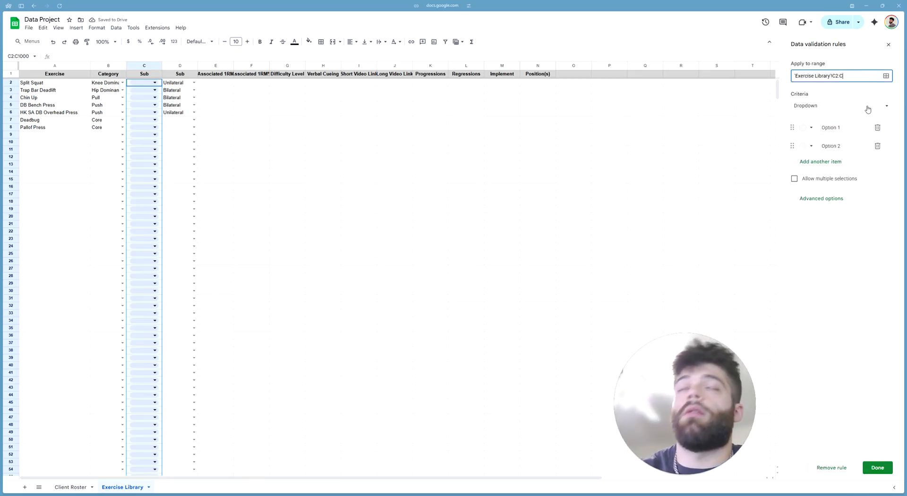
- Enter Linear and Lateral as the first two dropdown options of the column C rule
left_click_drag(846, 128, 827, 126)
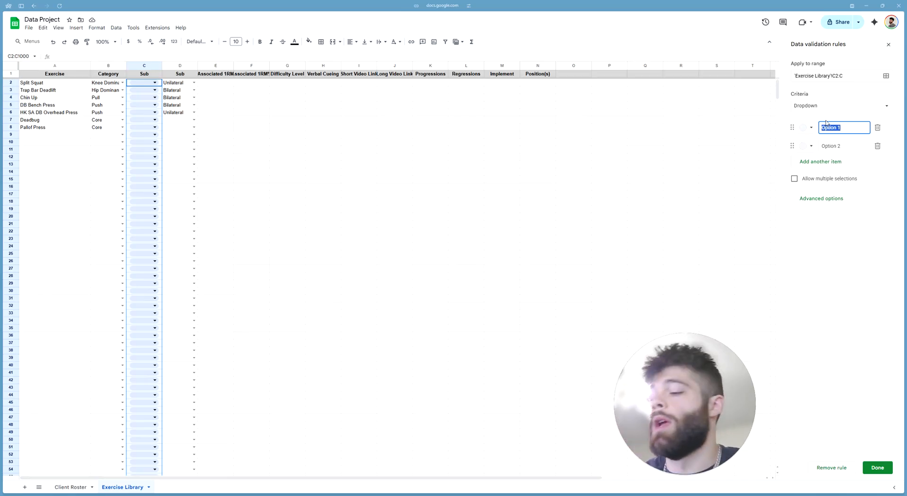
type("Linear")
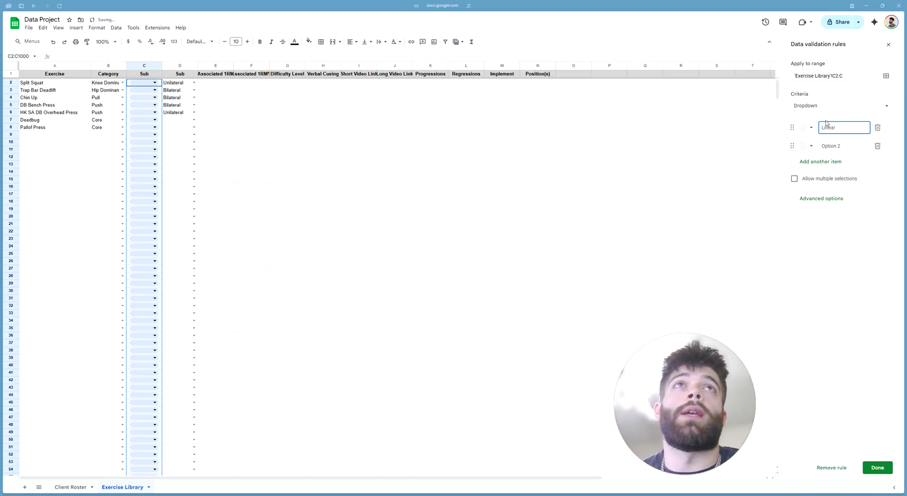
key("Return")
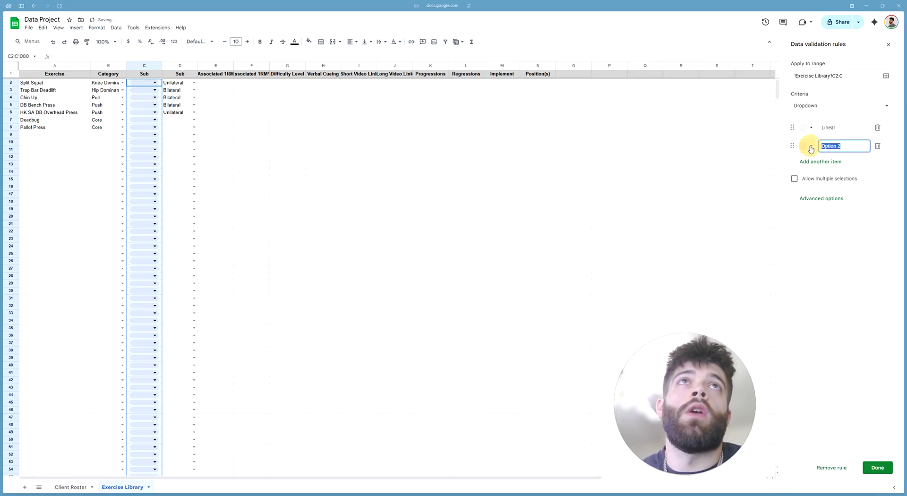
type("Lateral")
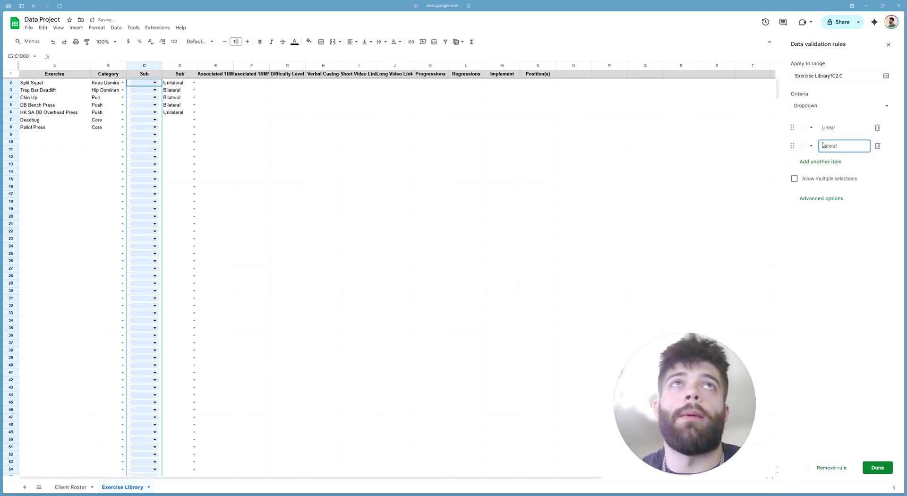
left_click(863, 269)
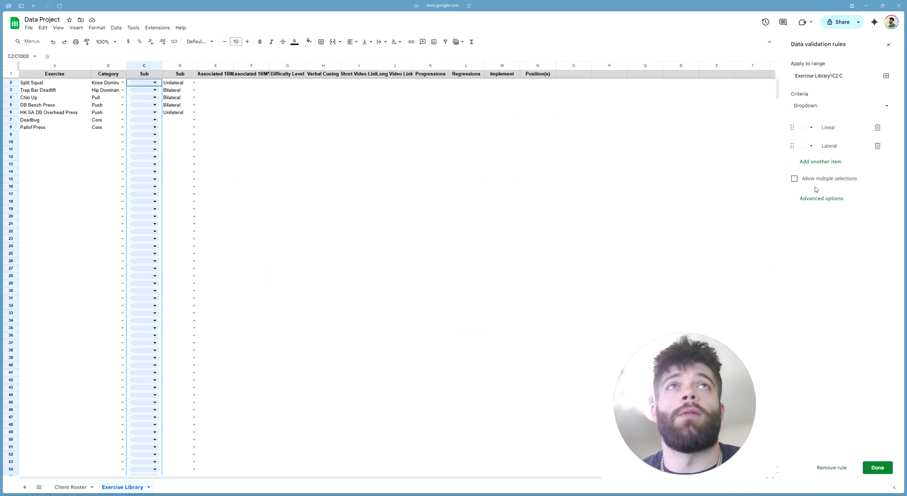
- Add Bent Knee, Stiff Knee and Hamstring as further dropdown options of the column C rule
left_click(817, 161)
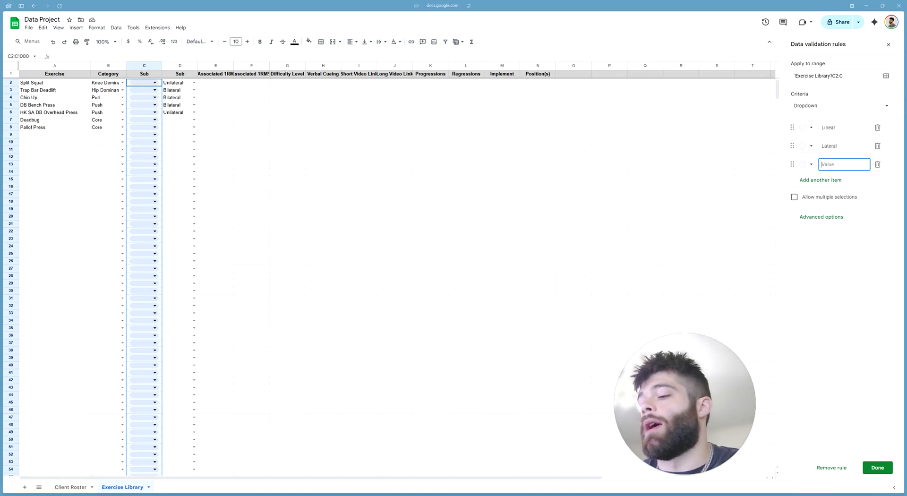
type("Bent Knee")
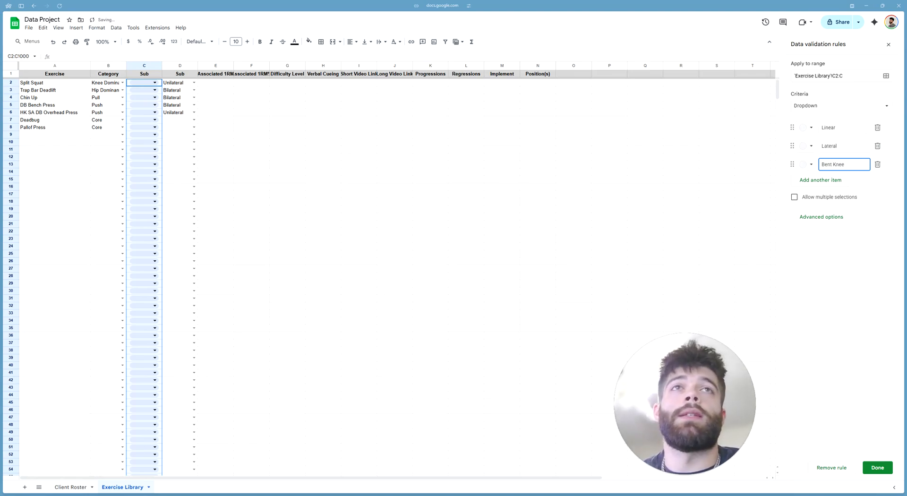
key("Return")
type("Stif")
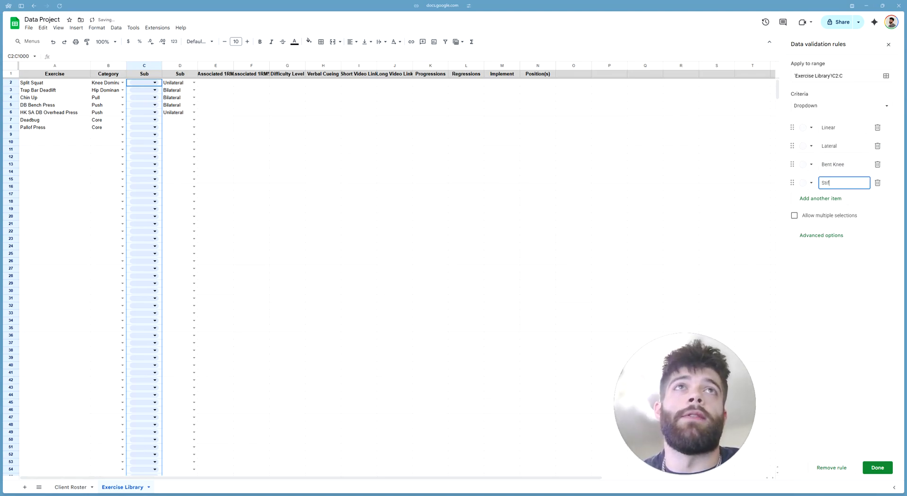
type("f Knee")
key("Return")
type("Hamstring")
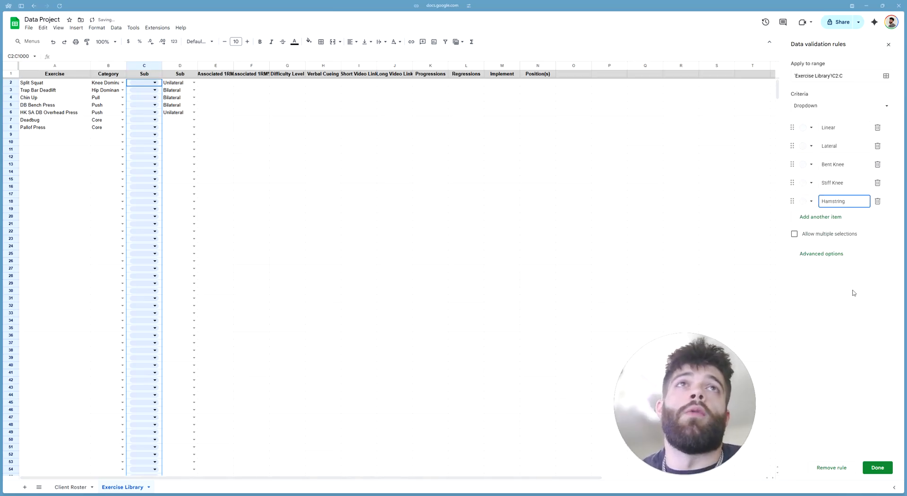
- Add Vertical, Horizontal and Hybrid to the dropdown options of the column C rule
key("Return")
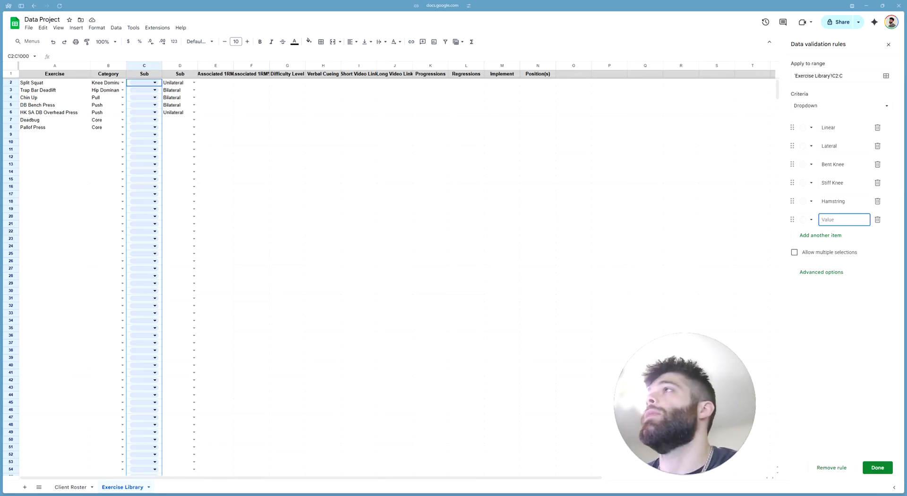
type("Ver")
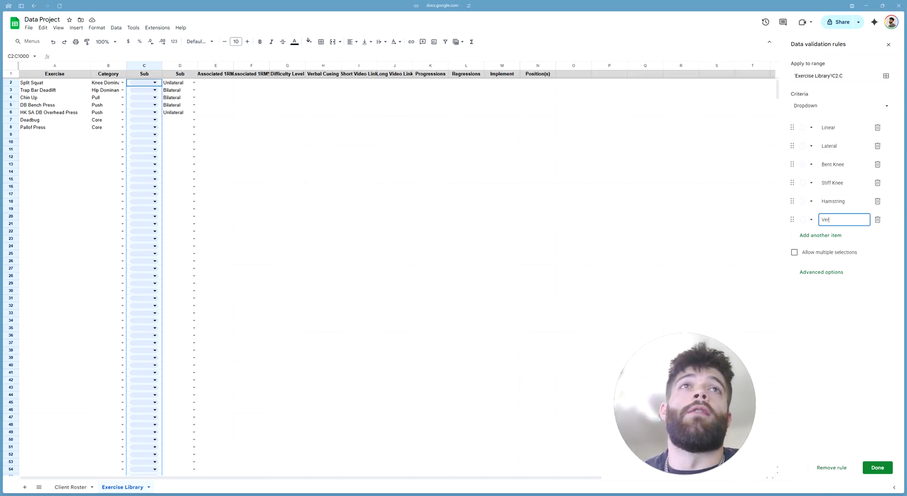
type("tical P")
key("BackSpace")
key("Return")
type("Horizontal")
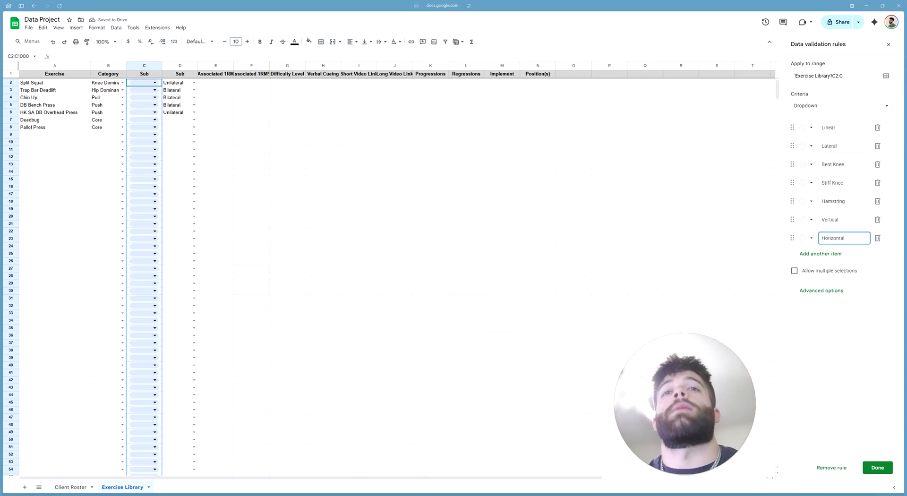
key("Return")
type("Hybrid")
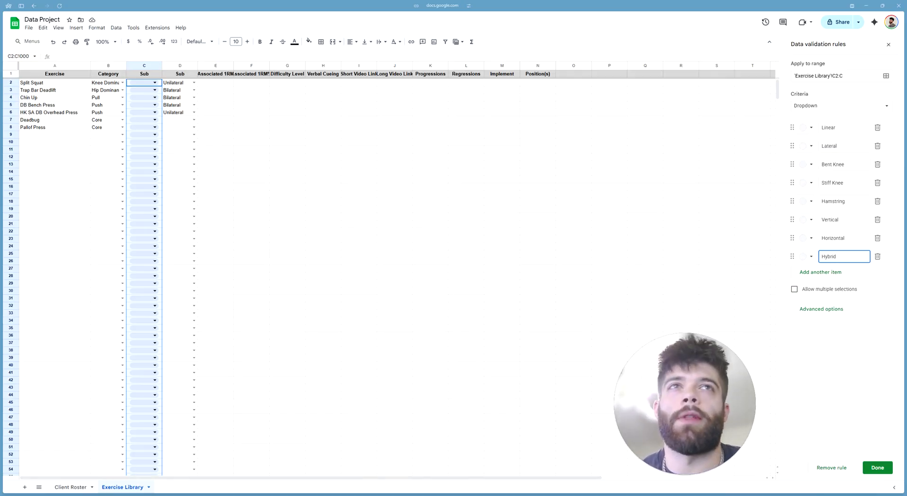
left_click(863, 276)
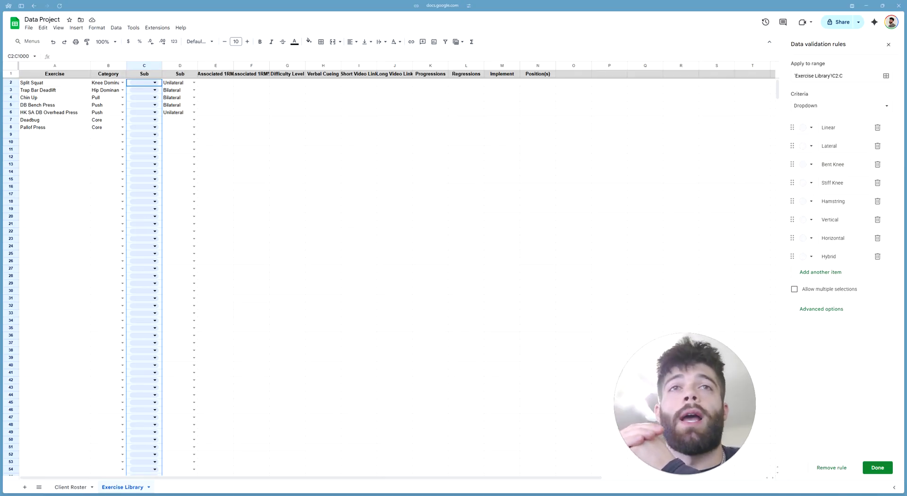
- Add the core options Anti-Extension and Anti-Rotation to the column C dropdown rule
left_click(823, 274)
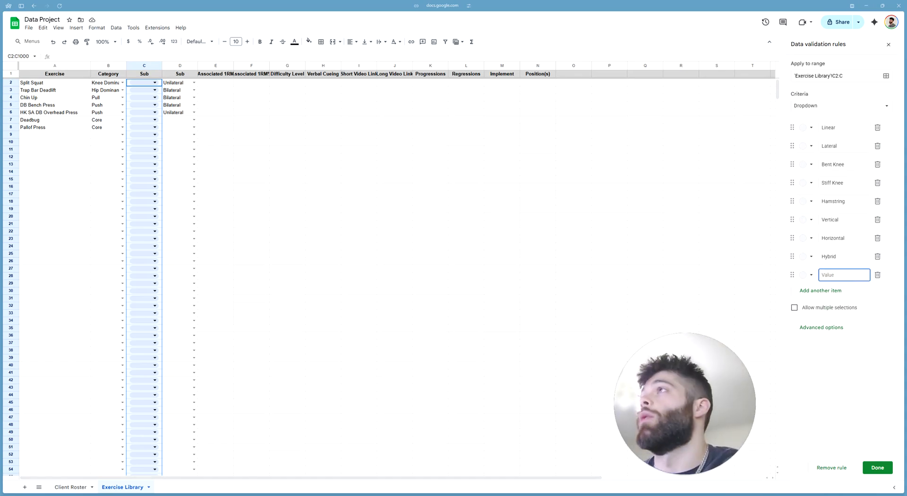
type("Ant")
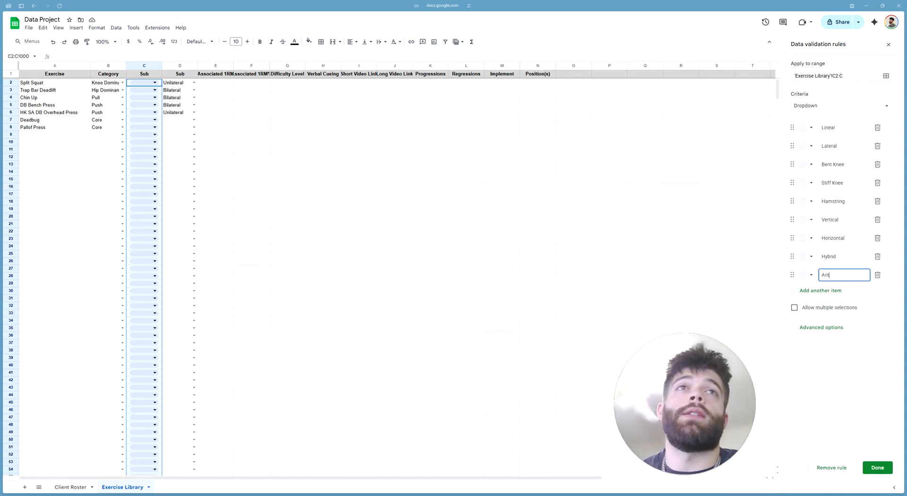
type("i-Extension")
key("Return")
type("Anti-Rotation")
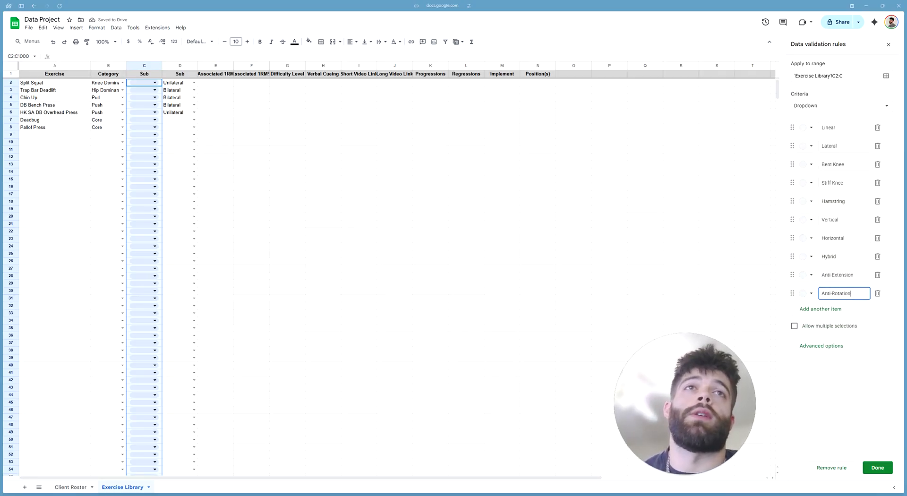
- Add Anti-Lateral Flexion and Rotation as the last dropdown options of the column C rule
key("Return")
type("Anti")
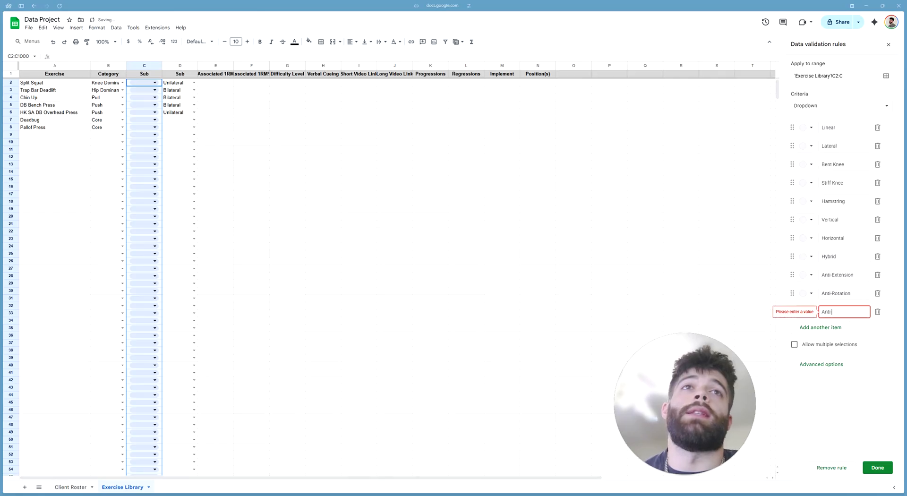
type("-Lateral Flexion")
key("Return")
type("Ant")
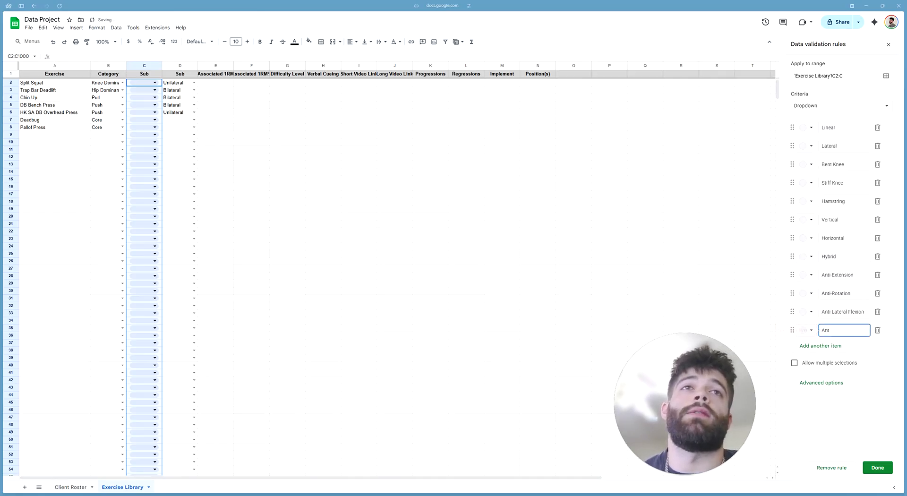
key("BackSpace")
type("Rotation")
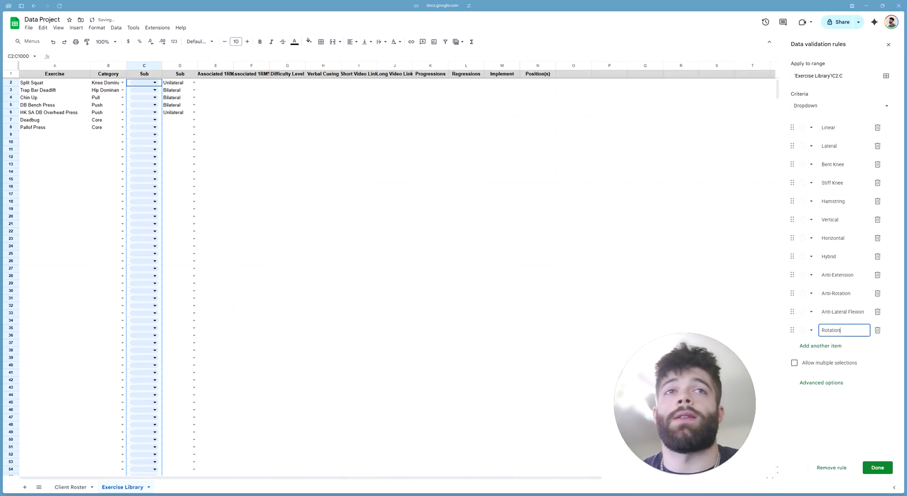
left_click(822, 416)
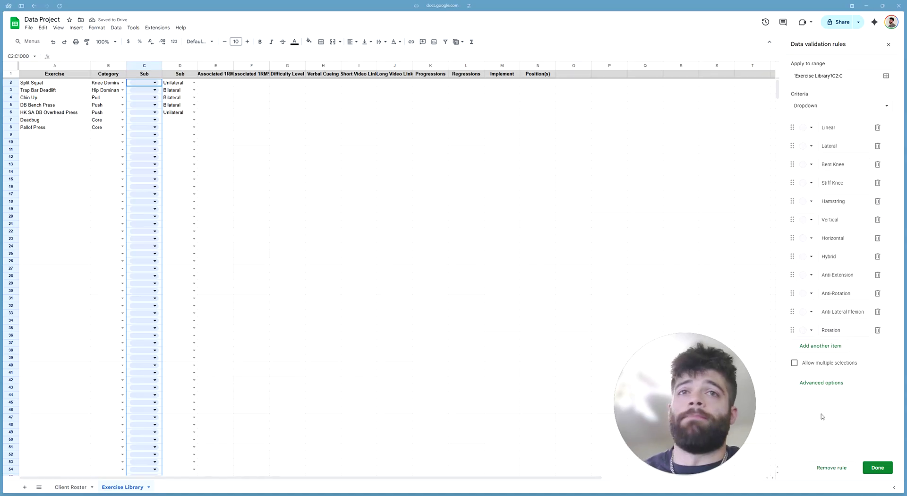
- Set the column C dropdown's display style to Arrow and save the validation rule
left_click(827, 383)
left_click(809, 435)
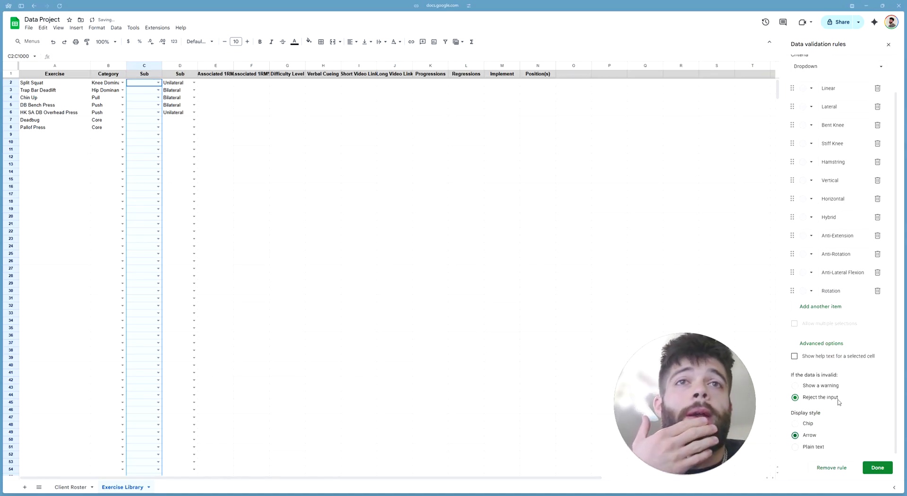
scroll(846, 391, "up", 1)
scroll(876, 441, "down", 1)
scroll(824, 361, "up", 1)
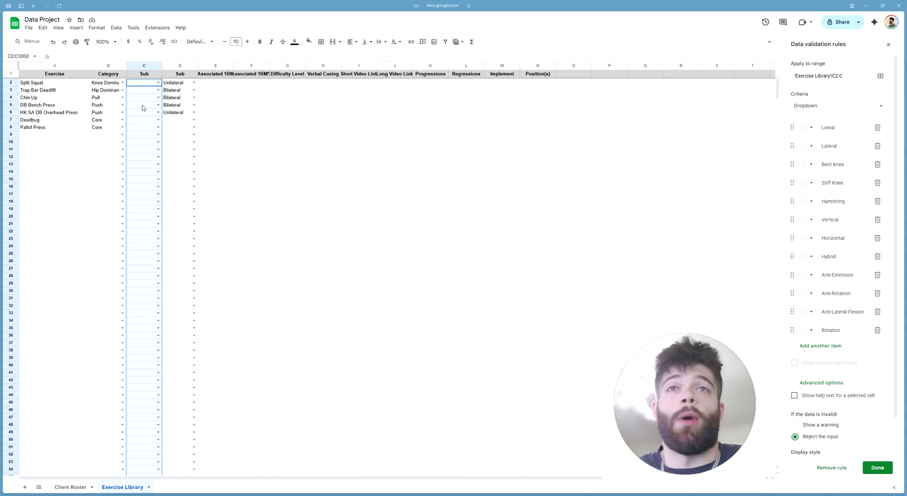
left_click(882, 468)
left_click(243, 142)
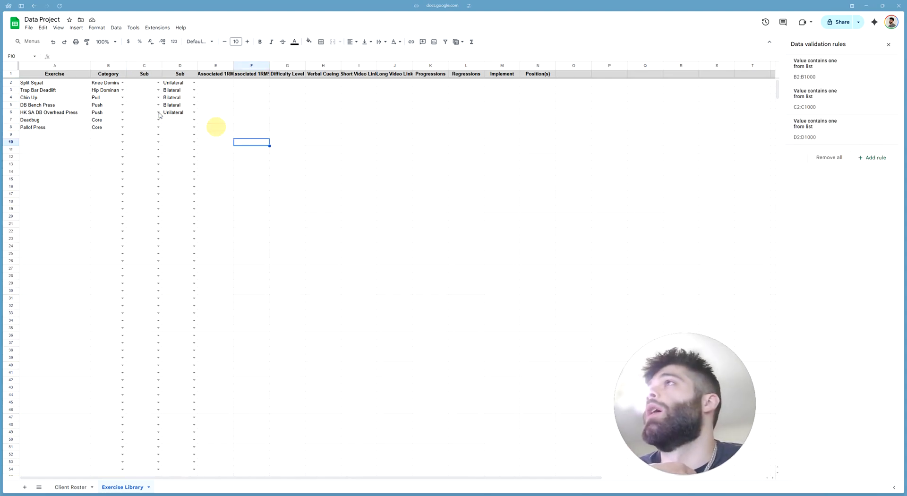
- In the first Sub column, set Split Squat to Linear, Trap Bar Deadlift to Bent Knee and Chin Up to Vertical
left_click(158, 83)
left_click(144, 94)
left_click(158, 90)
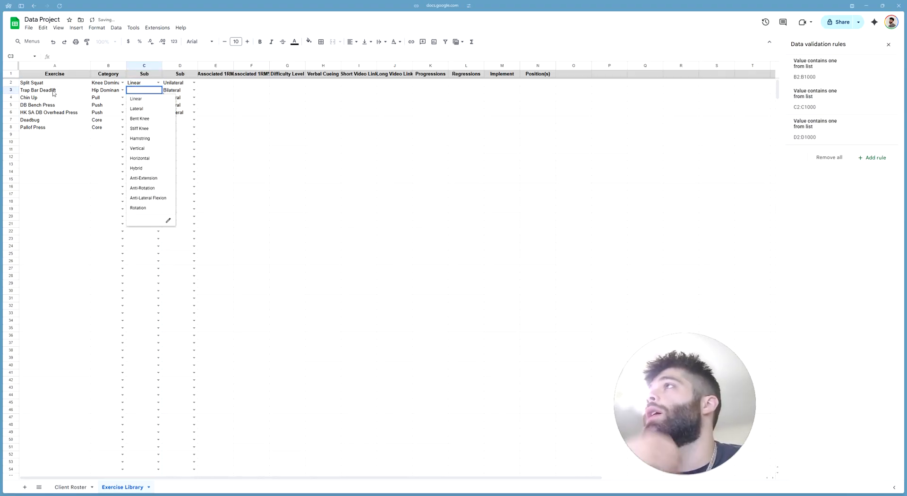
left_click(148, 119)
left_click(158, 98)
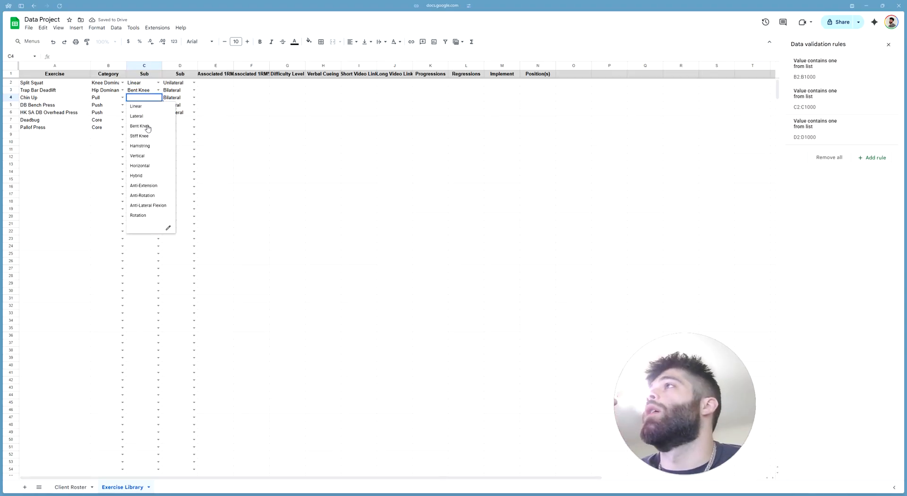
left_click(148, 156)
- In the first Sub column, set DB Bench Press to Horizontal and HK SA DB Overhead Press to Vertical
left_click(159, 105)
left_click(148, 173)
left_click(158, 112)
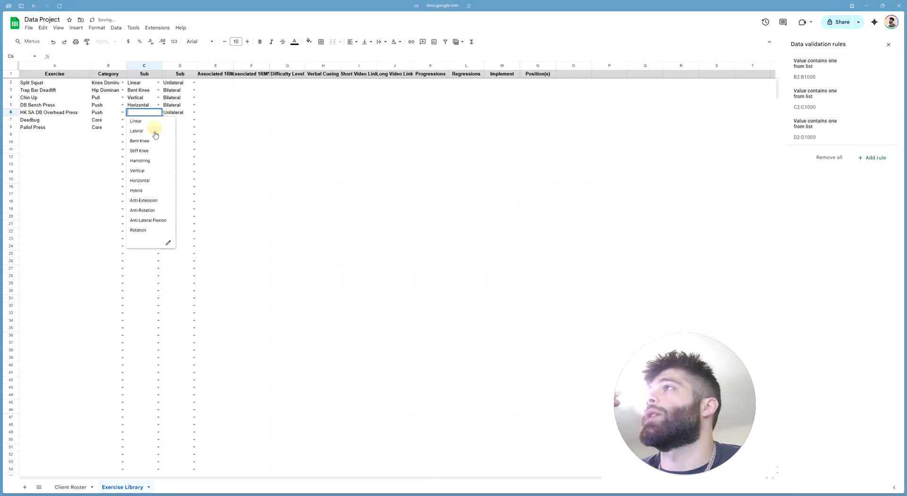
left_click(141, 171)
- In the first Sub column, set Deadbug to Anti-Extension and Pallof Press to Anti-Rotation
left_click(158, 120)
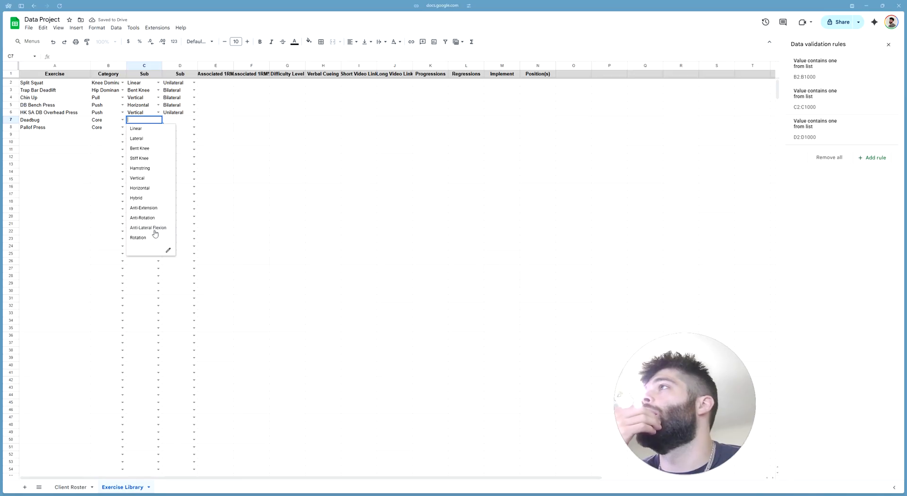
left_click(150, 207)
left_click(158, 127)
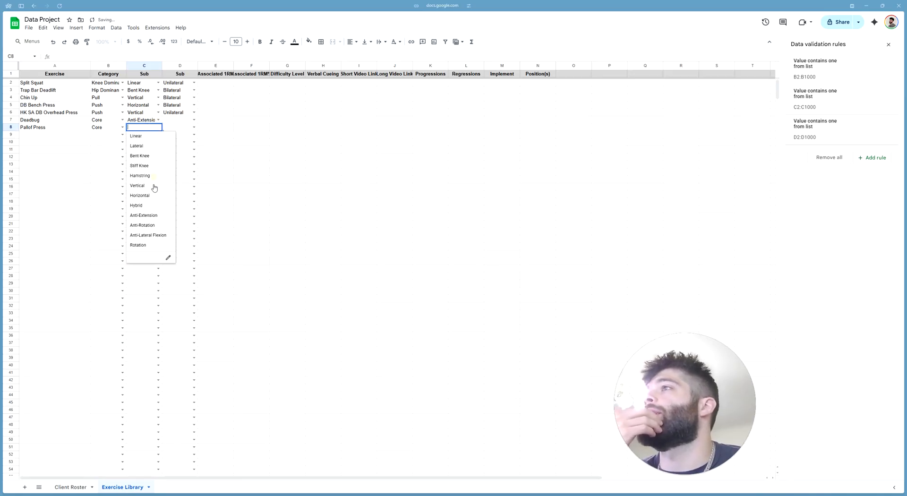
left_click(144, 245)
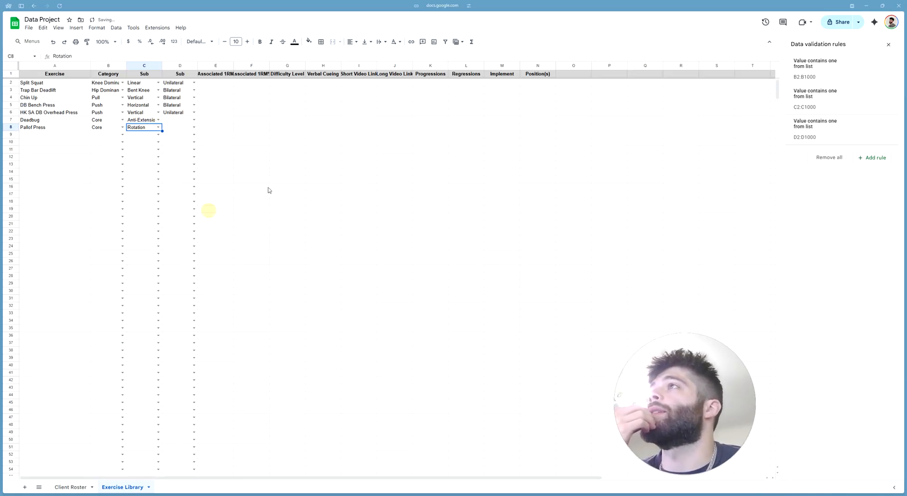
left_click(309, 173)
left_click(158, 127)
left_click(152, 225)
left_click(337, 149)
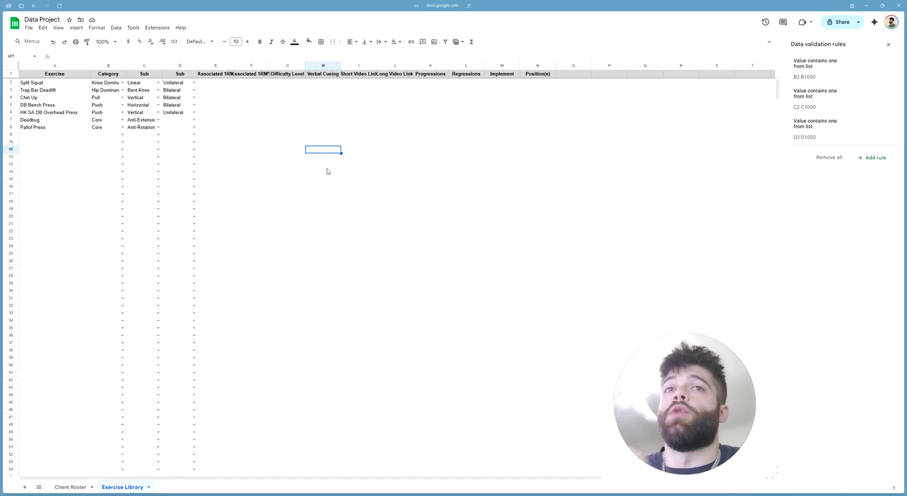
left_click(101, 84)
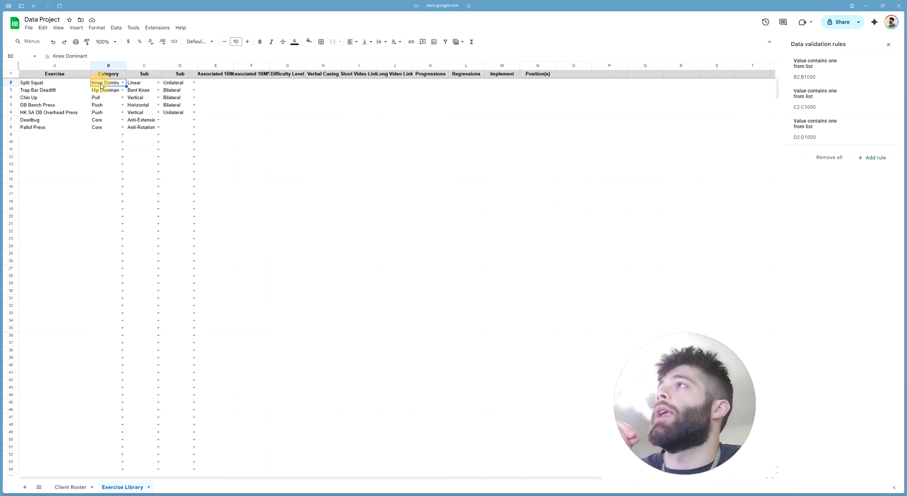
double_click(146, 83)
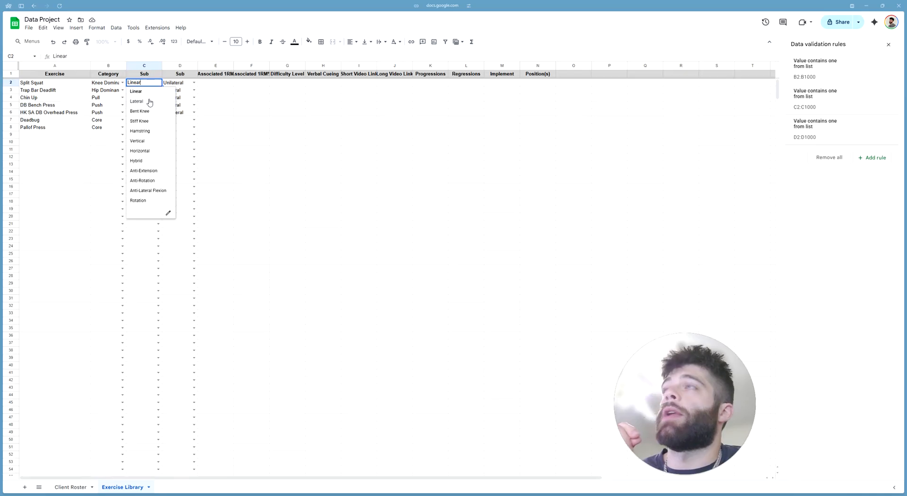
left_click(314, 108)
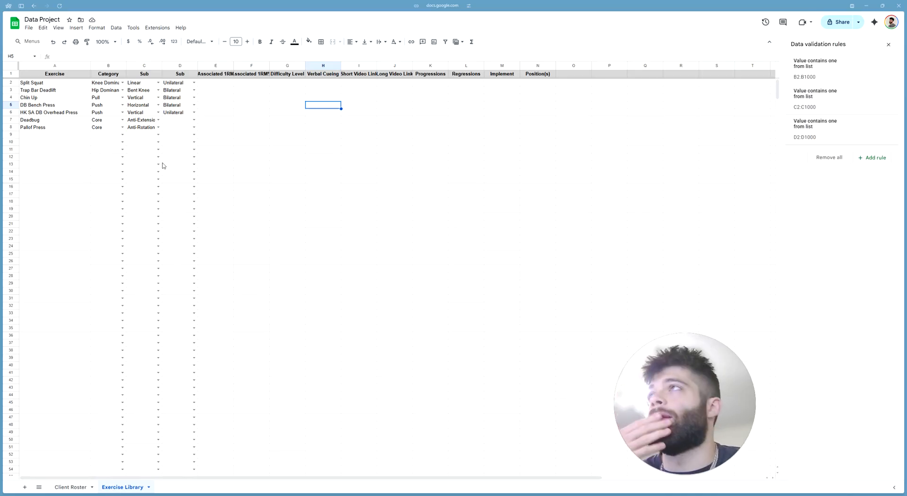
left_click_drag(55, 84, 179, 83)
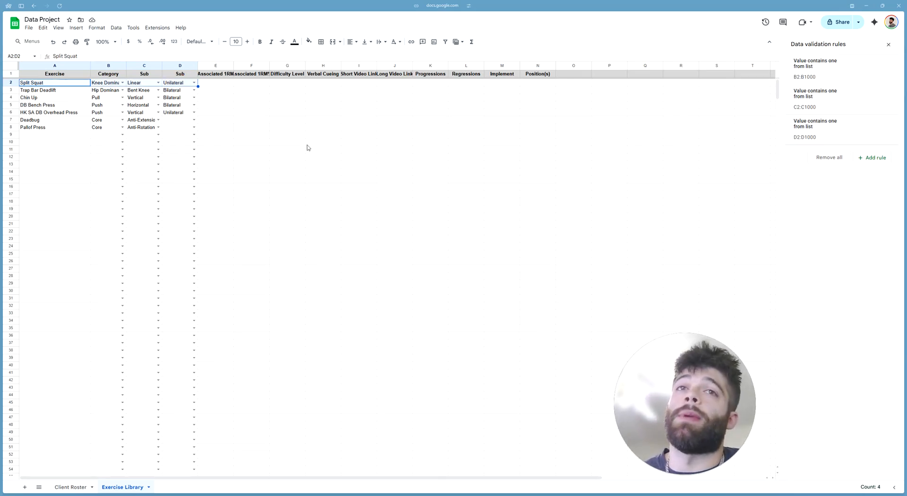
left_click(332, 197)
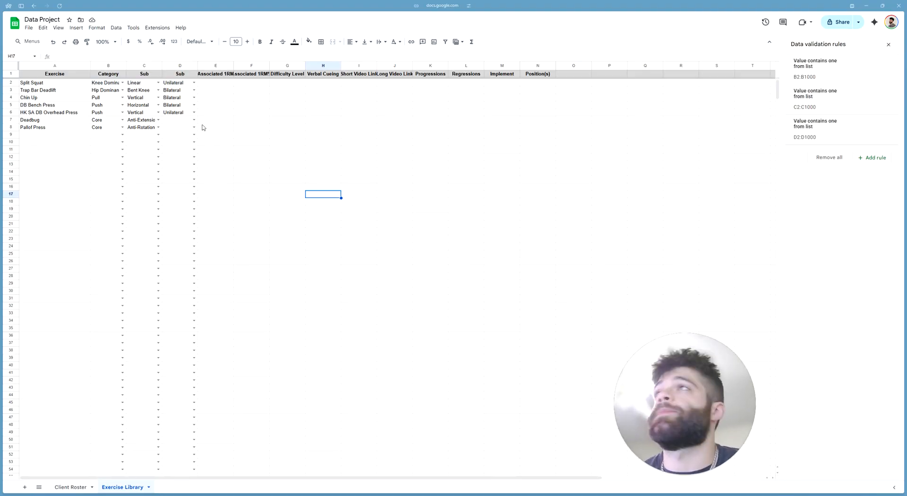
- Widen the Associated 1RM and Associated 1RM% columns so their full headers fit
left_click(212, 68)
left_click(259, 105)
left_click(217, 70)
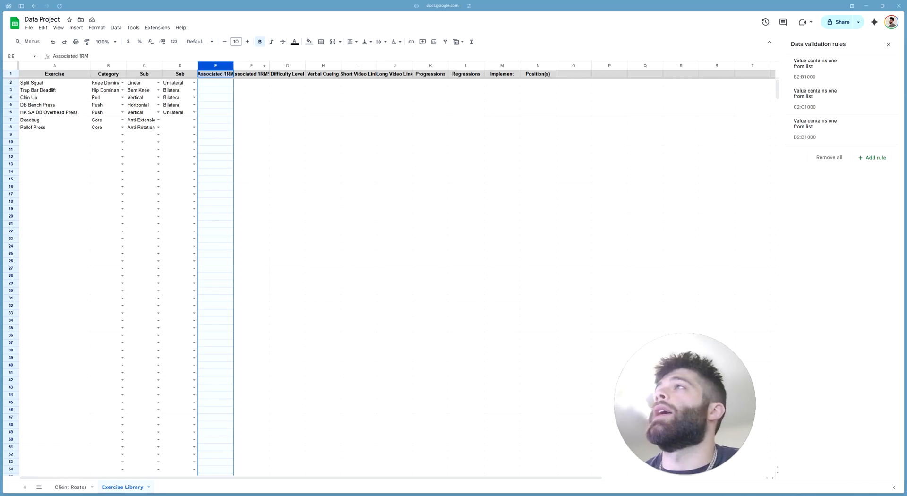
left_click_drag(233, 66, 288, 65)
left_click(269, 66)
left_click(330, 121)
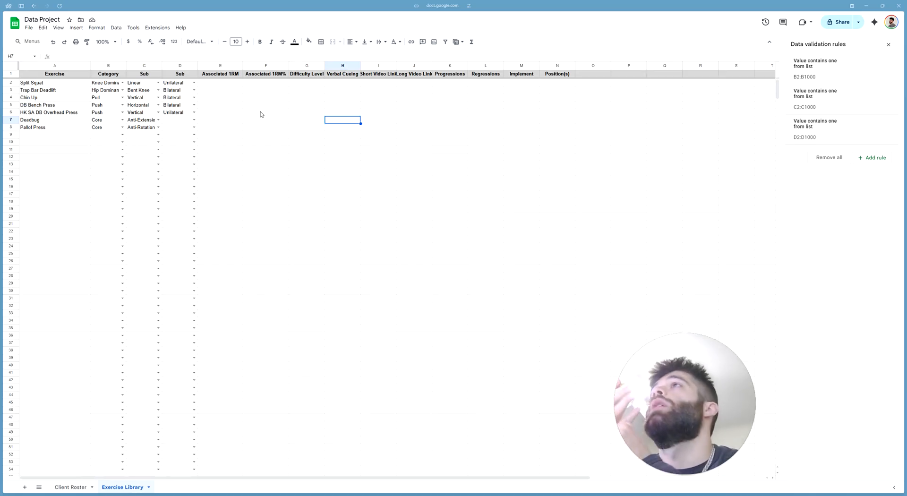
left_click(219, 84)
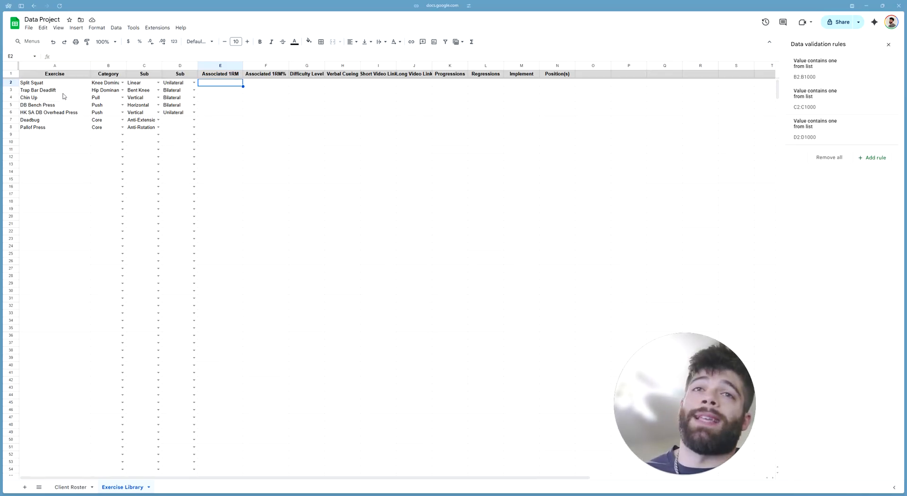
left_click(216, 113)
left_click(219, 105)
left_click(217, 114)
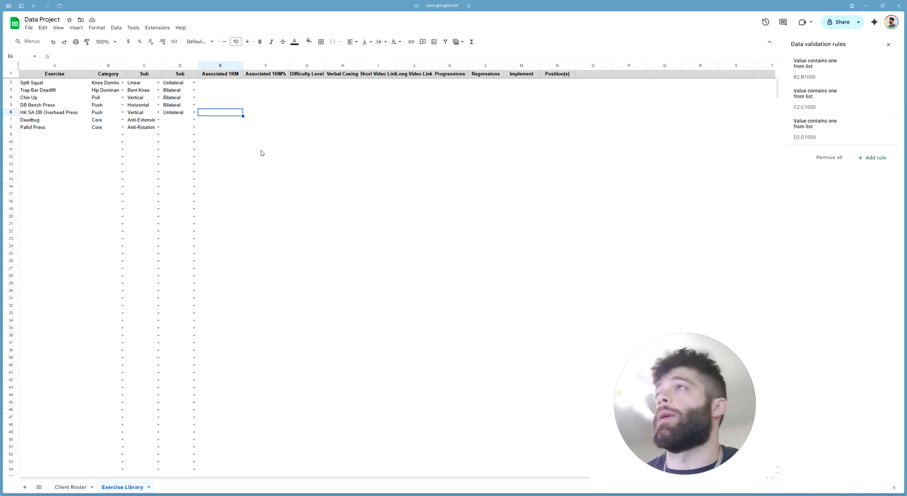
- Enter Bench Press as the Associated 1RM for DB Bench Press
left_click(219, 105)
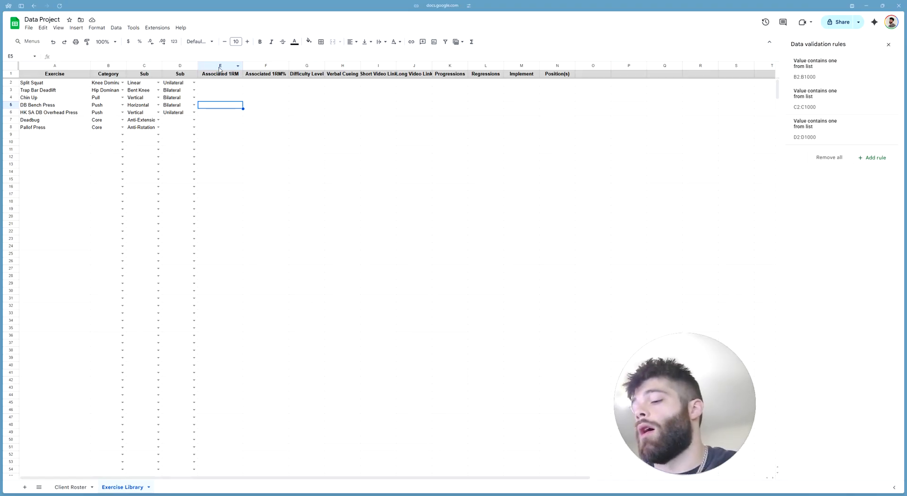
type("Bench Press")
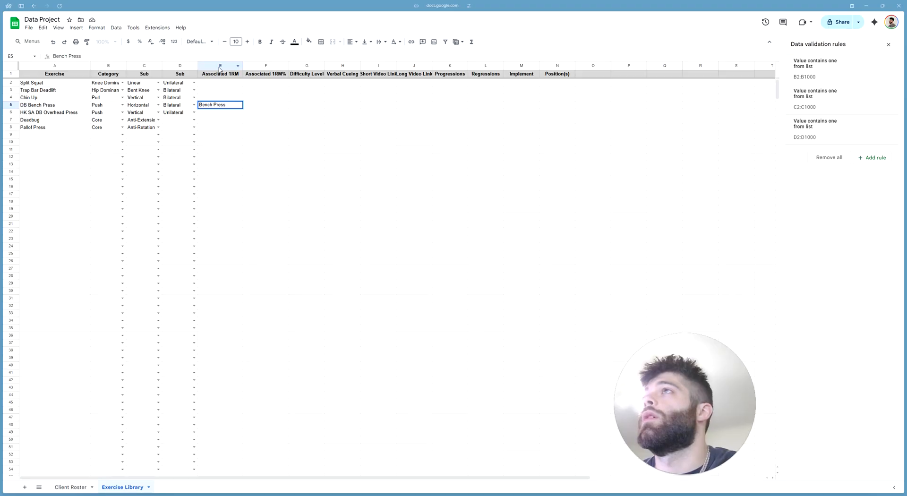
key("Tab")
left_click(223, 108)
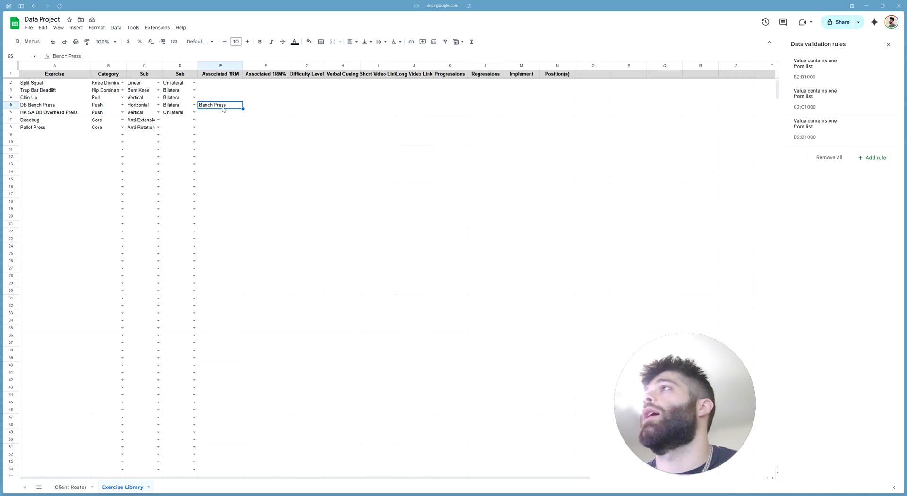
left_click(260, 107)
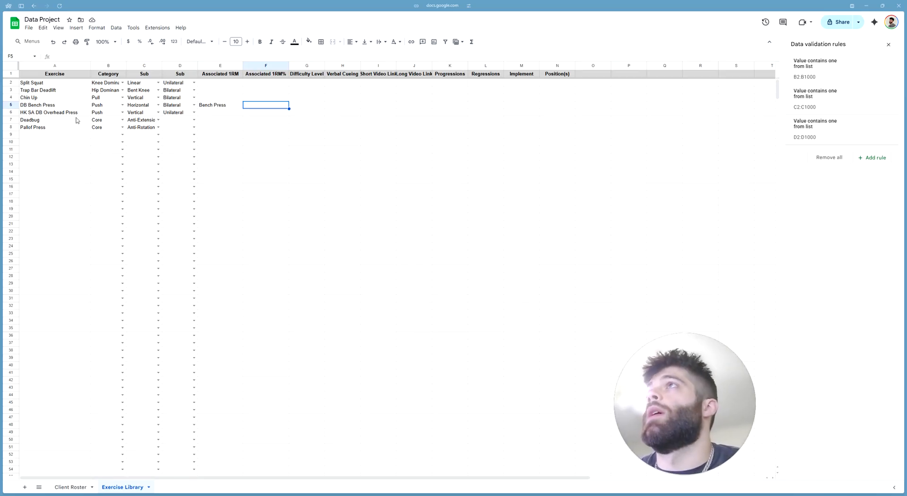
left_click(230, 105)
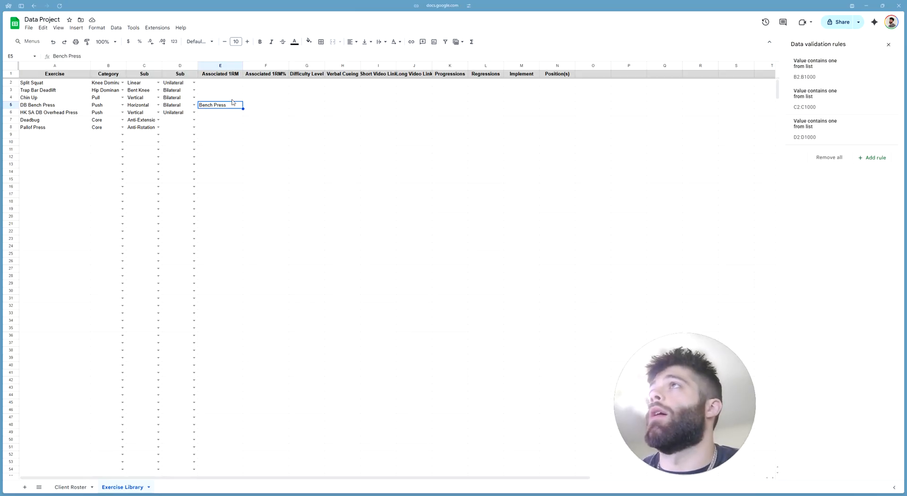
left_click(267, 107)
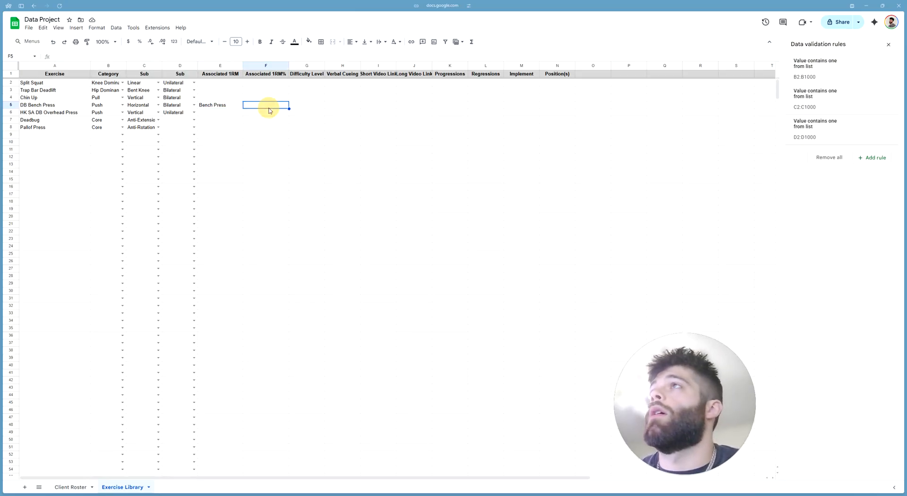
left_click(70, 106)
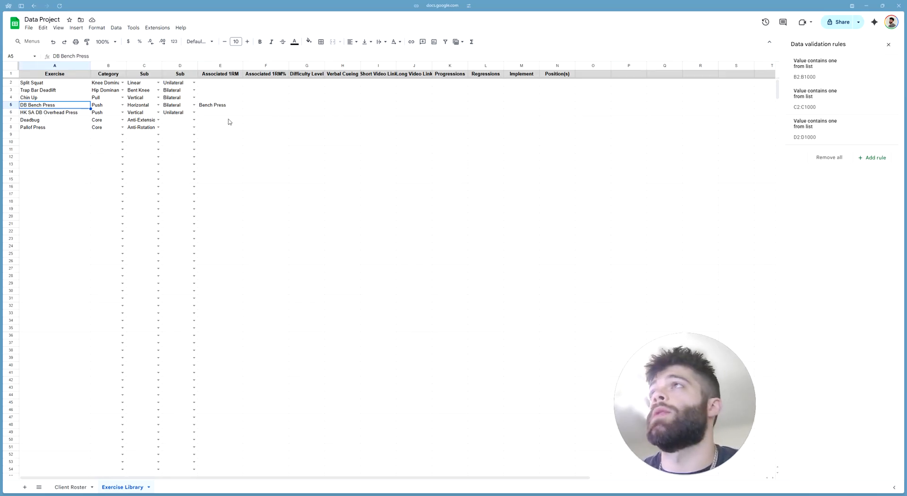
left_click(220, 106)
- Enter a sample value of 100 in cell G9
left_click(291, 136)
type("10")
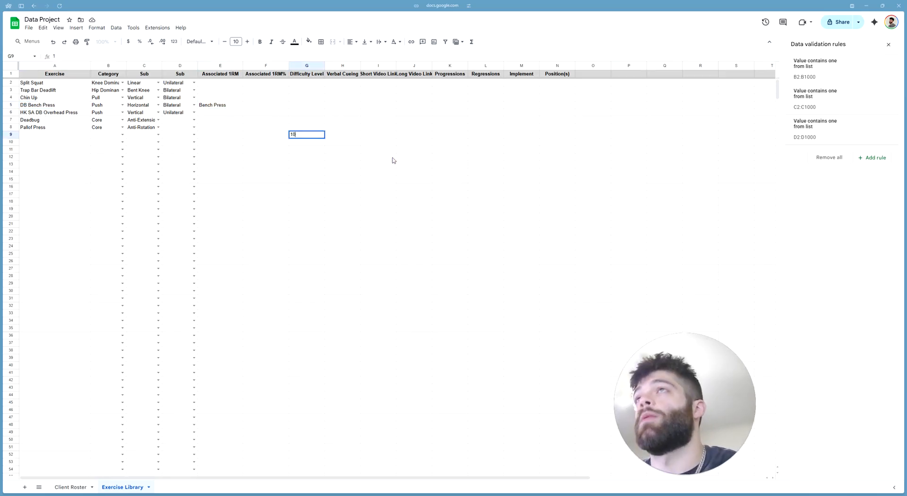
type("0")
key("Tab")
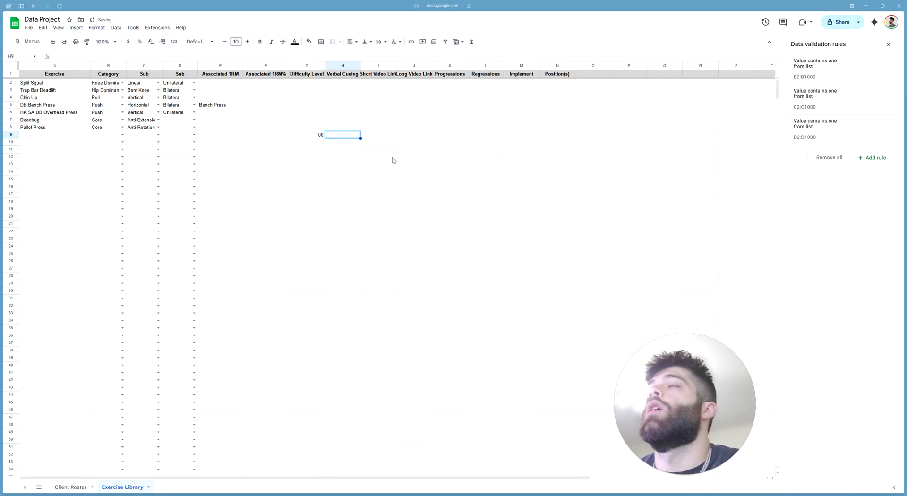
- Set the Associated 1RM% for DB Bench Press to 80%
left_click(258, 106)
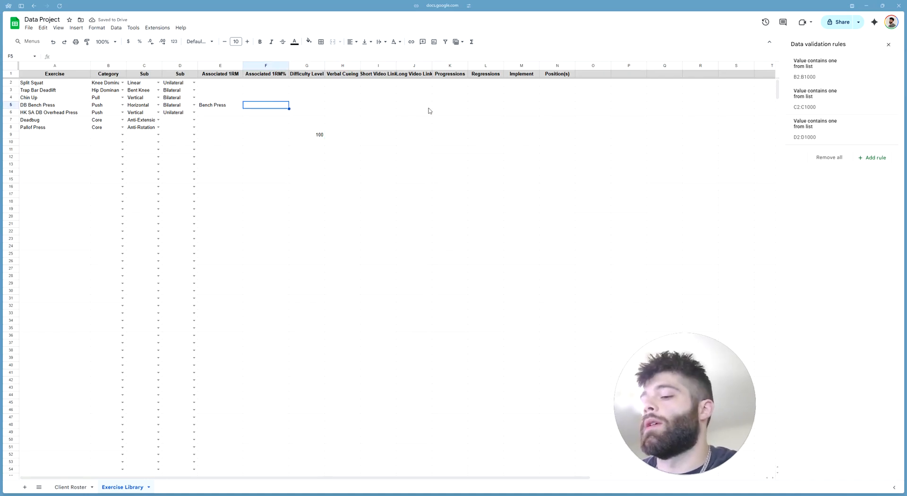
type("80")
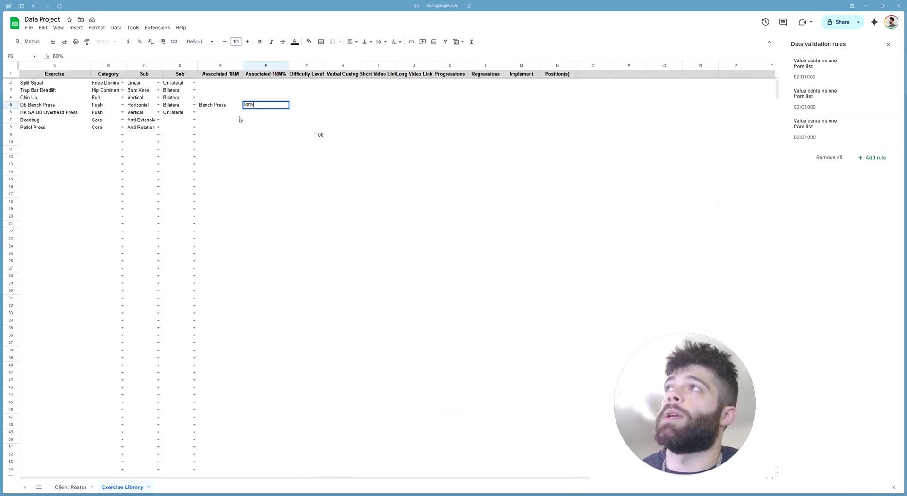
left_click(358, 175)
- In cell H9, enter a formula that multiplies the sample value in G9 by .80
left_click(334, 136)
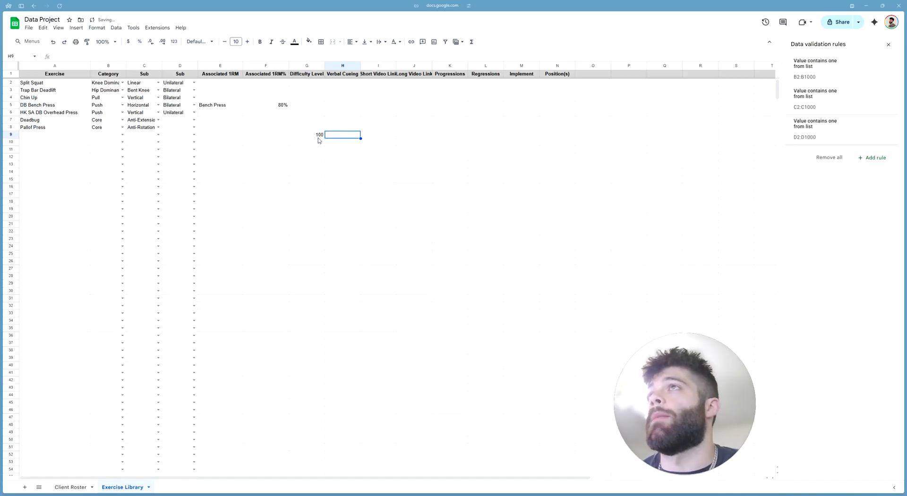
type("=")
left_click(316, 135)
type("*")
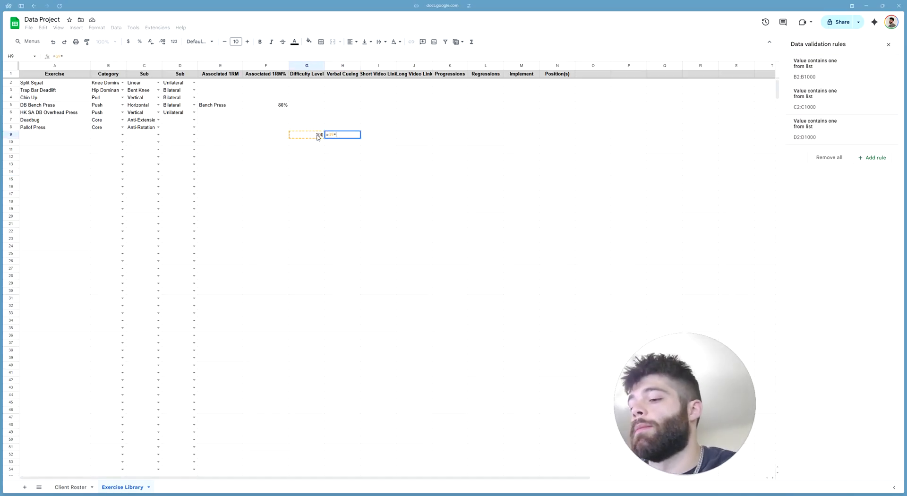
type(".80")
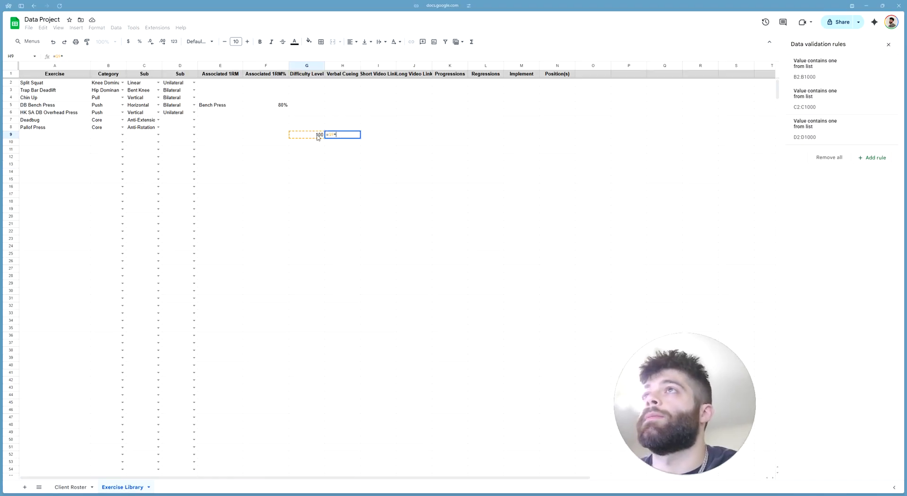
key("Left")
key("Left")
type(".")
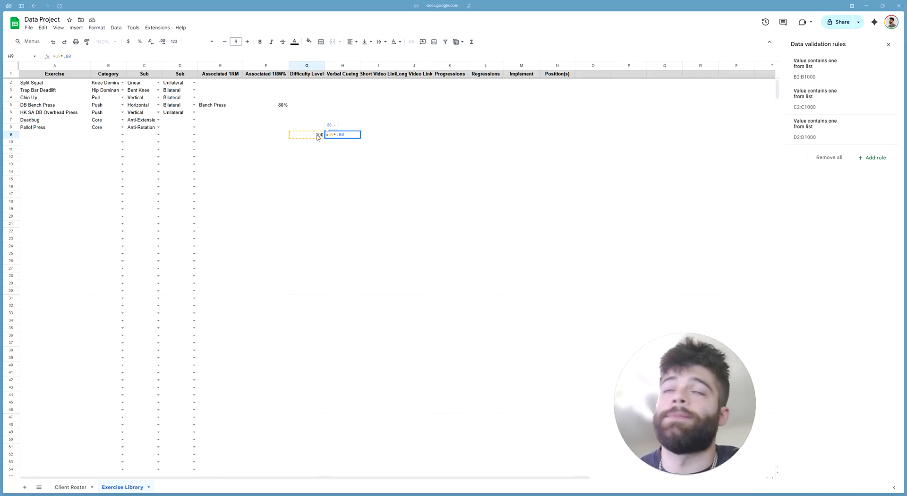
key("Return")
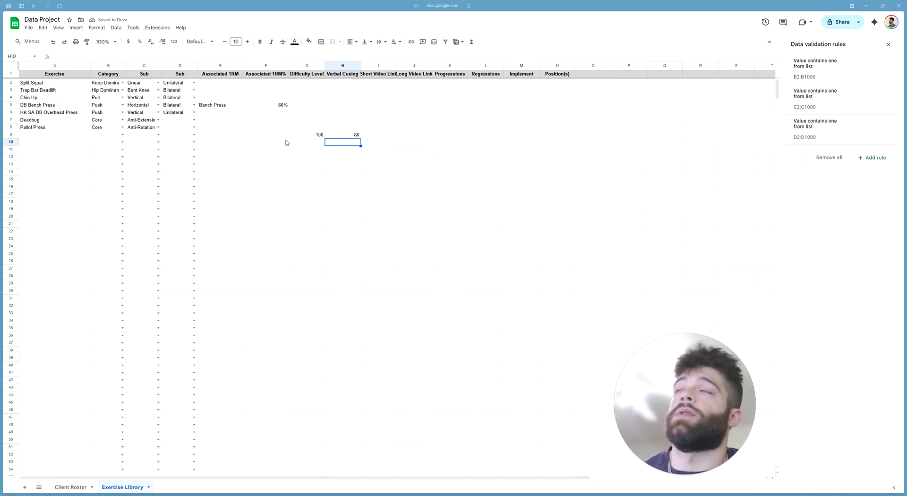
- In cell H10, enter a formula that multiplies H9 by 0.8
left_click(310, 136)
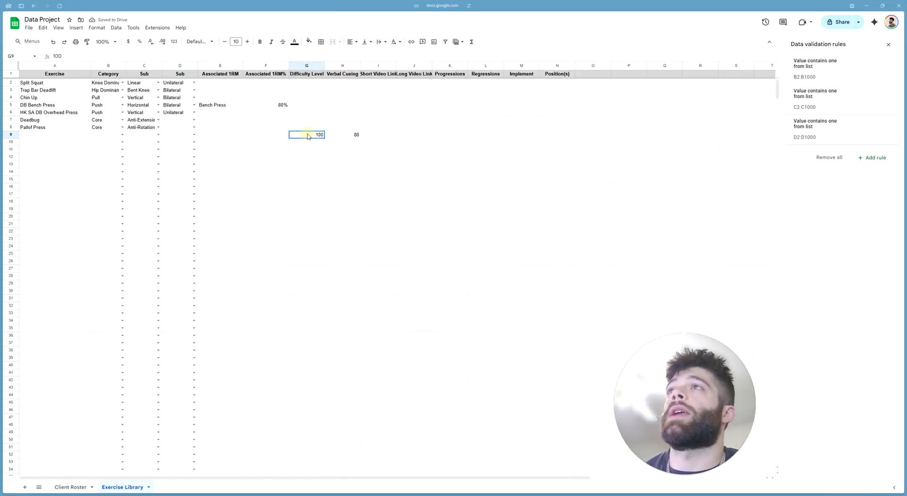
left_click(356, 136)
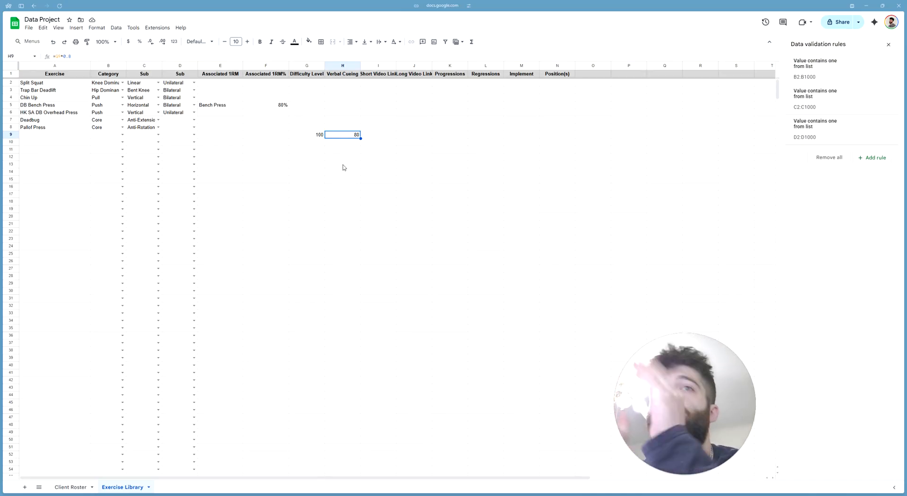
left_click(355, 149)
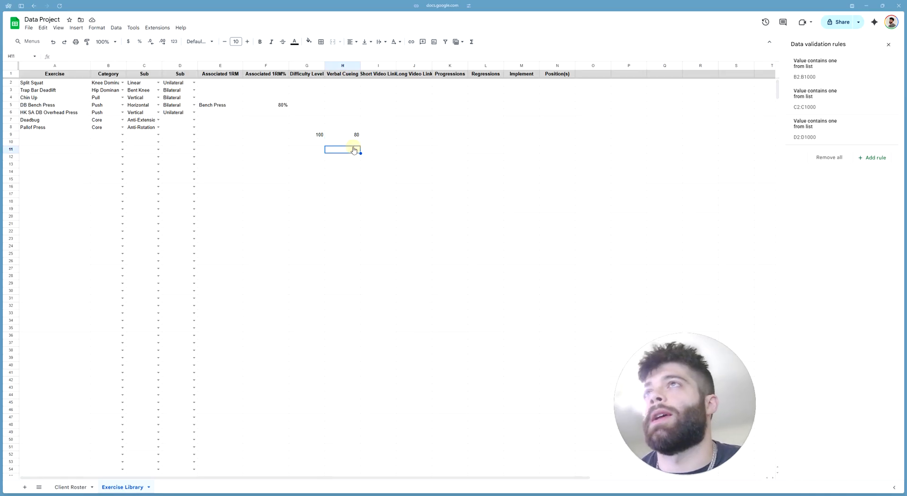
left_click(351, 143)
type("=")
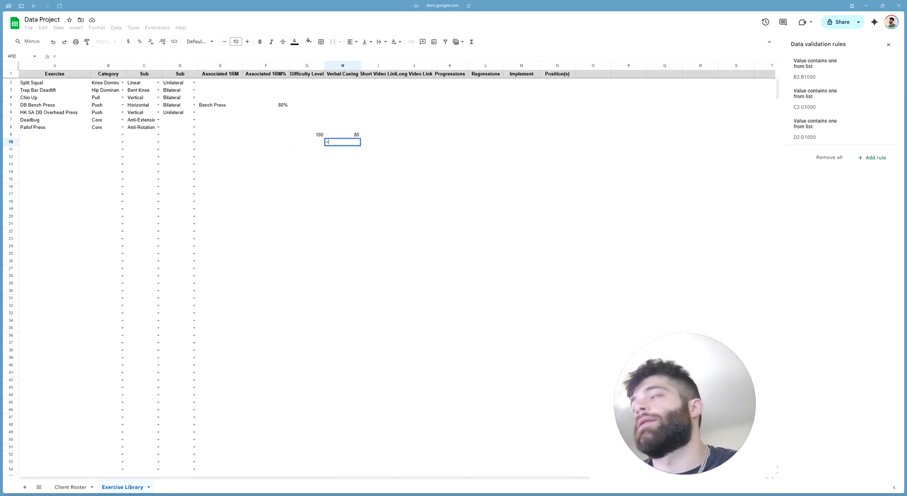
left_click(353, 136)
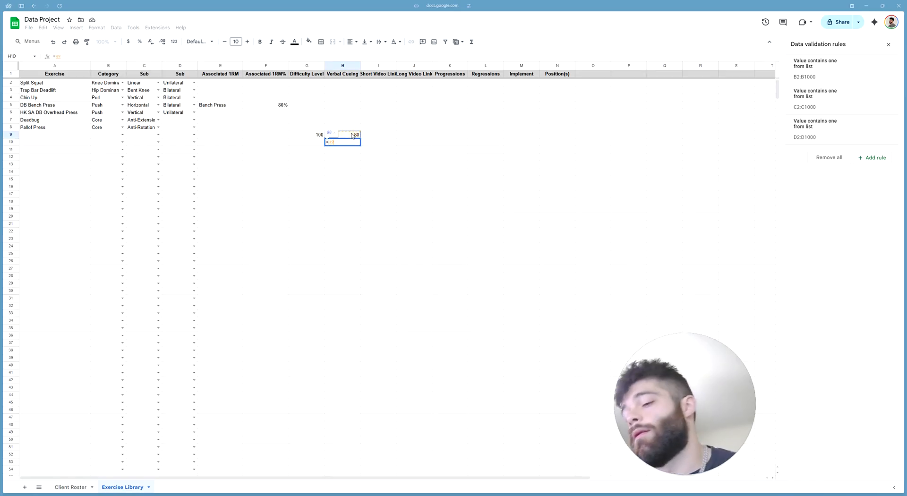
type("*0")
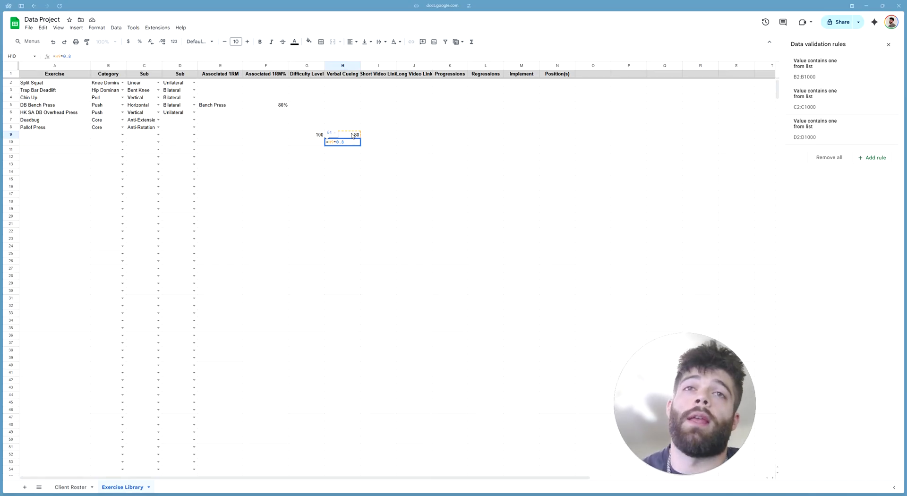
type(".8")
key("Return")
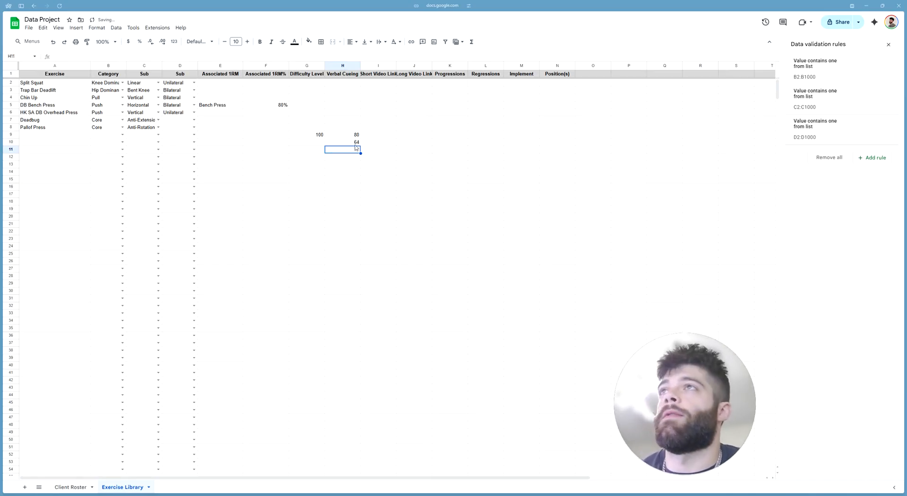
- In cell H11, enter a formula that divides H10 by 2
type("=")
left_click(348, 143)
type("/2")
key("Return")
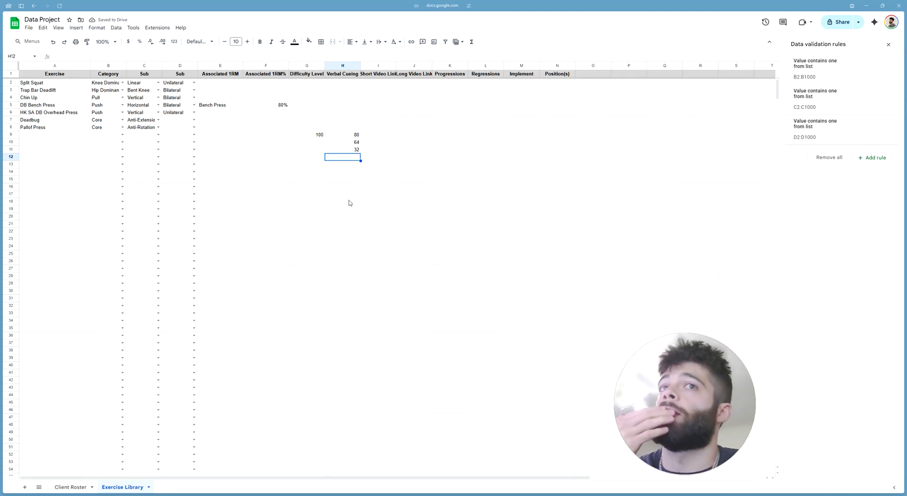
- Clear the sample value and test formulas from cells G9 to H11
left_click(317, 136)
left_click_drag(316, 136, 354, 150)
key("Delete")
left_click_drag(401, 233, 378, 239)
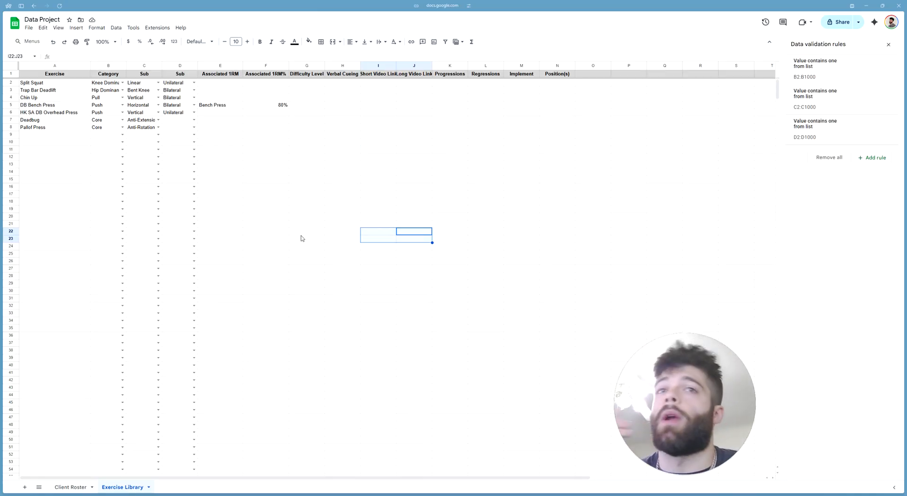
- Add a dropdown validation rule to the Associated 1RM column without its header, setting its range to E2:E
left_click(217, 104)
left_click(220, 65)
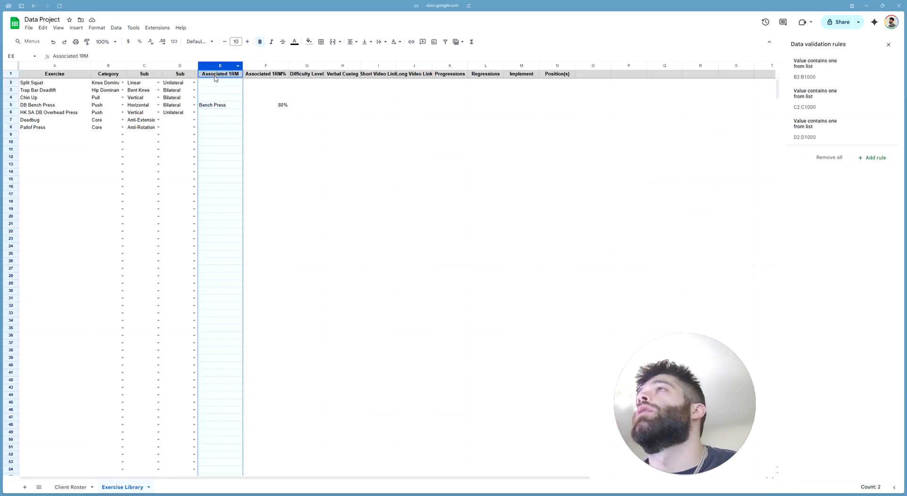
left_click(222, 75, "ctrl")
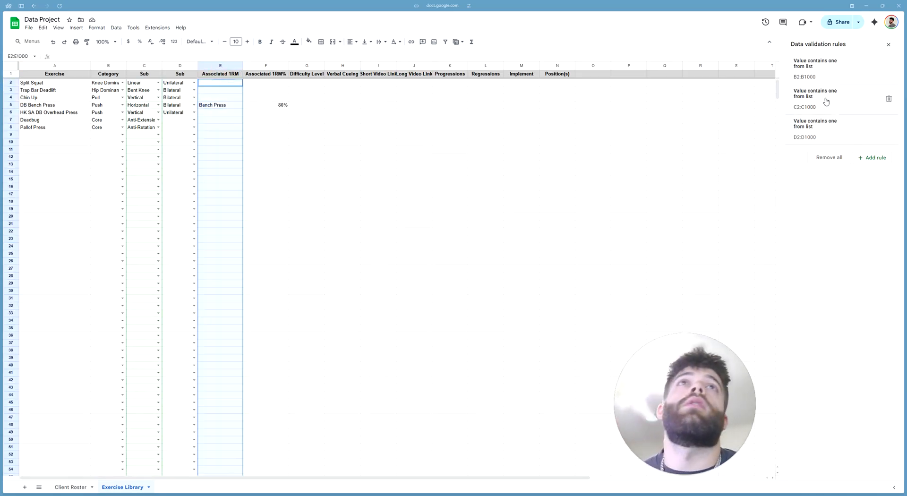
left_click(873, 159)
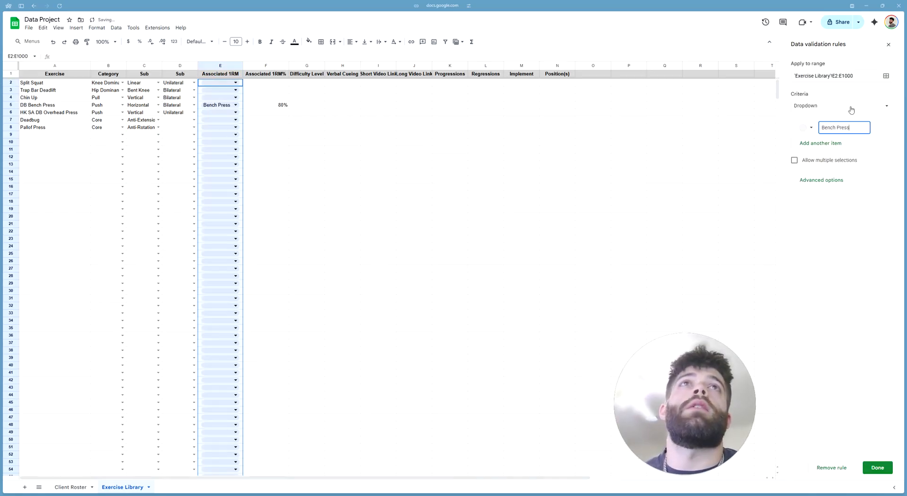
left_click_drag(855, 77, 843, 77)
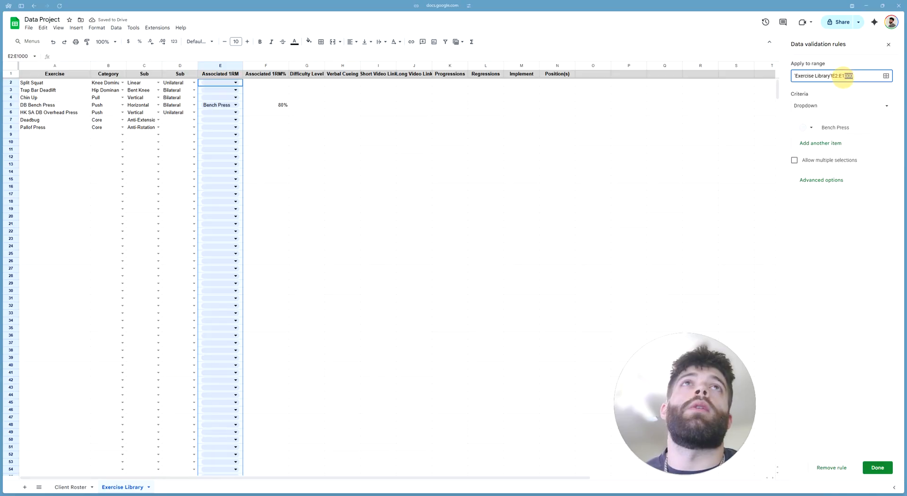
key("BackSpace")
key("BackSpace")
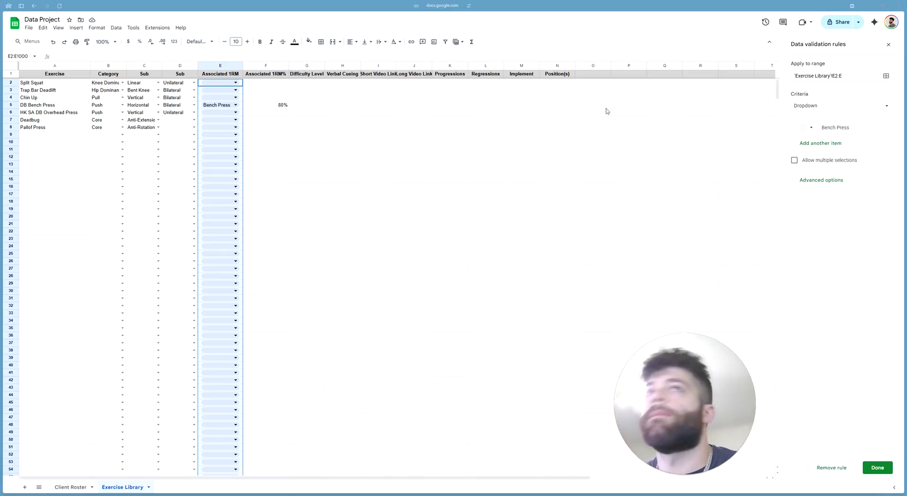
- Define the Associated 1RM dropdown items as Squat, Split Squat, RDL, SLRDL, DB Bench and DB Row
left_click(795, 128)
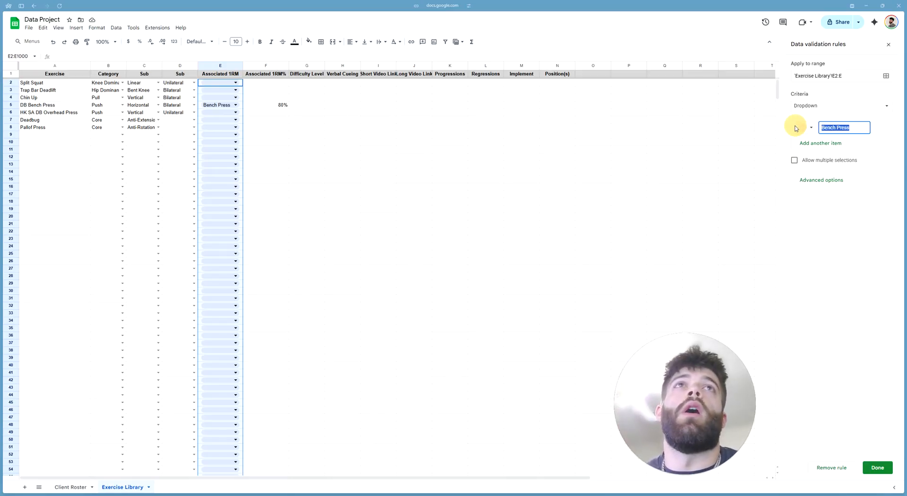
type("Squat")
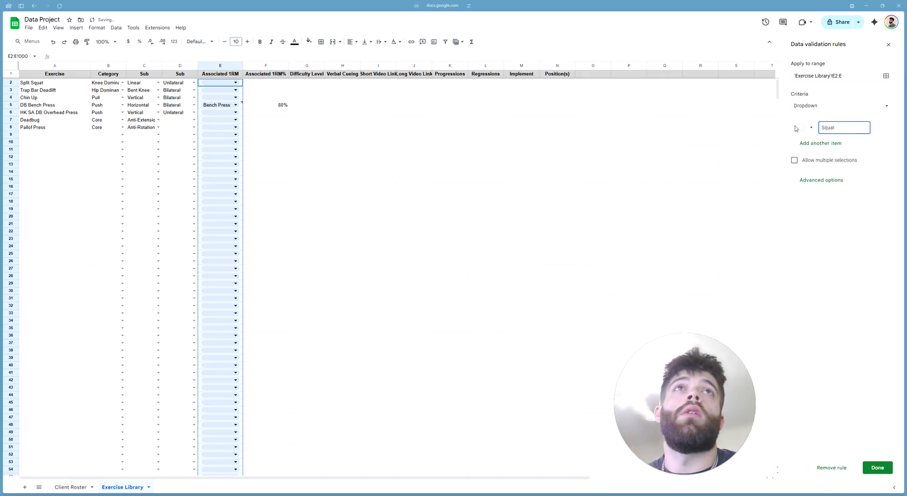
key("Return")
type("Split Squat")
key("Return")
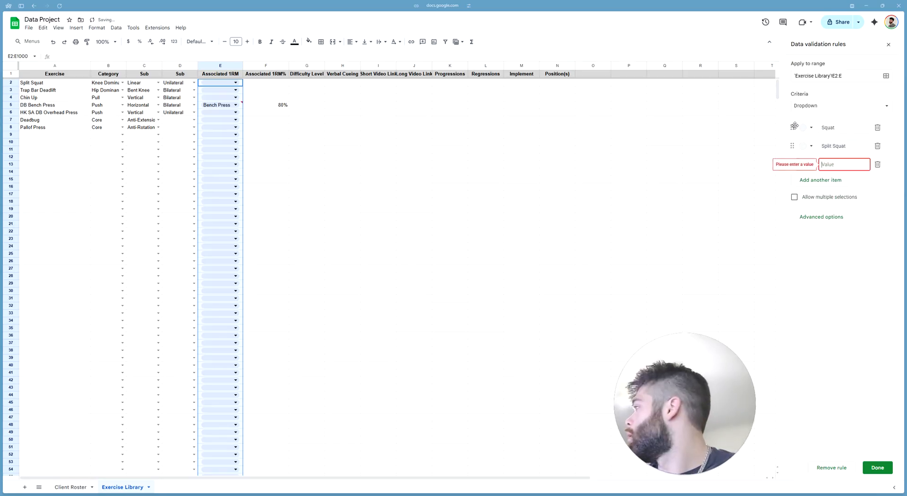
type("RDL")
key("Return")
type("SL")
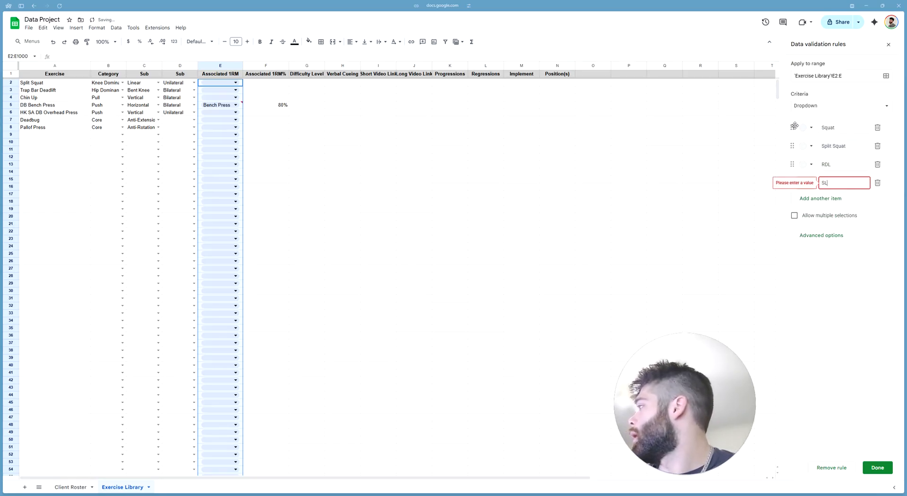
type("RDL")
key("Return")
type("DB Bench")
key("Return")
type("DB Row")
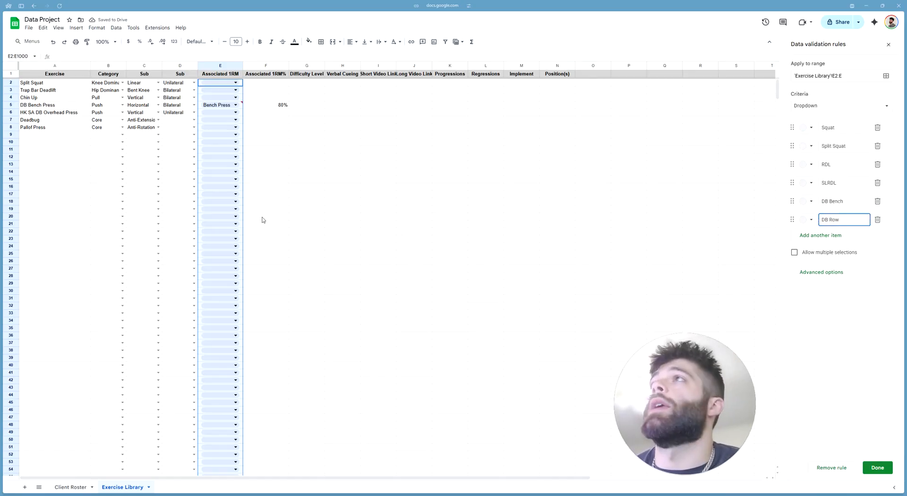
- Set the Associated 1RM dropdown's display style to Arrow, rename its Squat item to Goblet Squat and save the rule
left_click(822, 272)
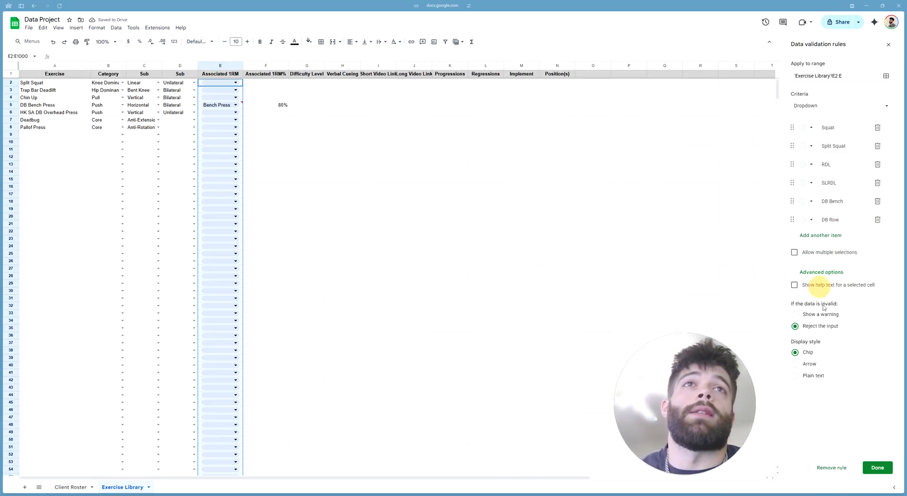
left_click(809, 365)
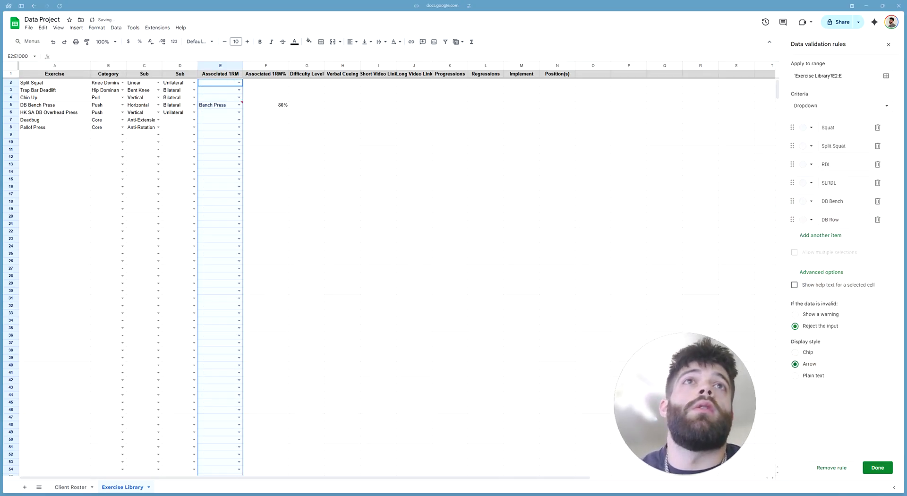
left_click(822, 127)
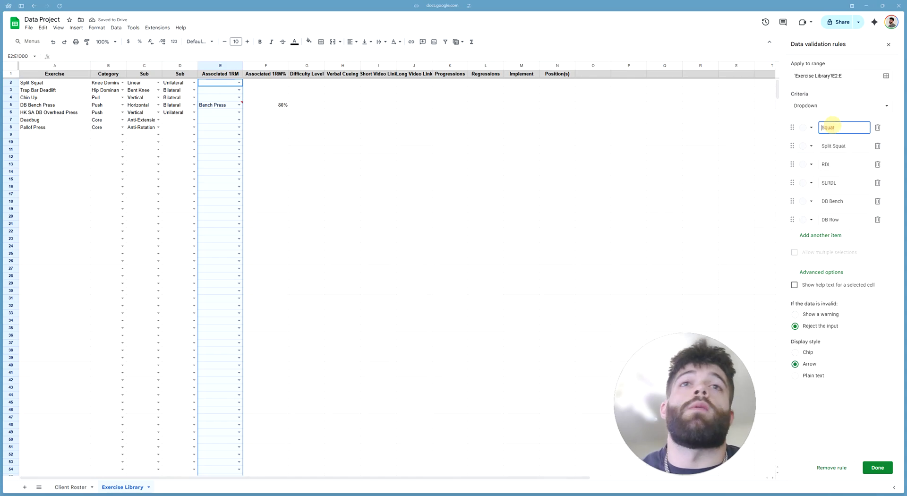
type("Goblet")
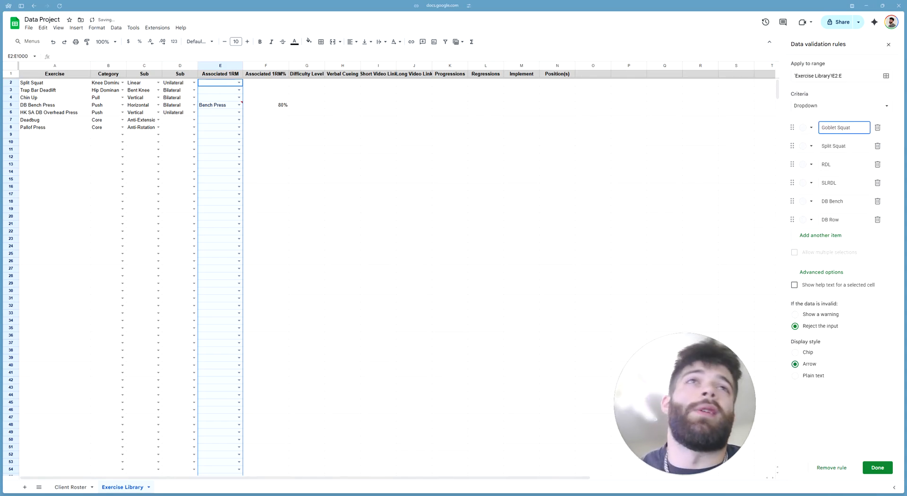
left_click(877, 468)
left_click(314, 178)
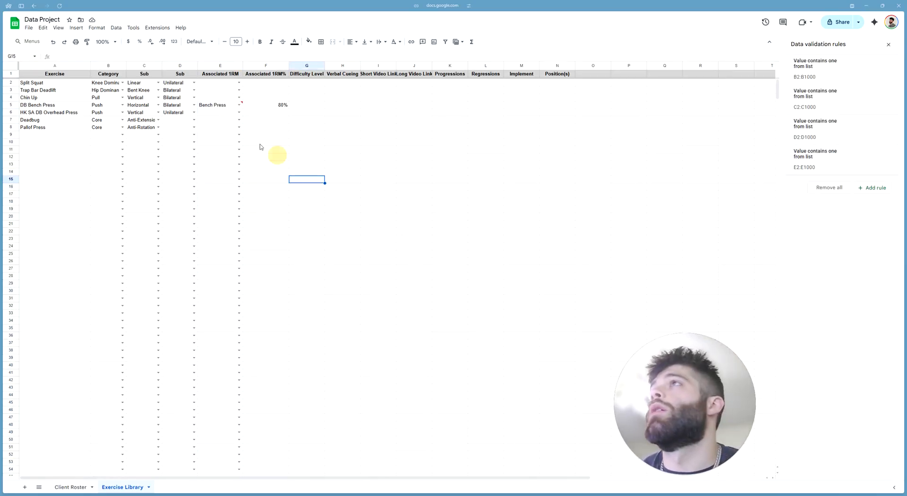
- Clear the Associated 1RM and Associated 1RM% entries in the DB Bench Press row
left_click(230, 109)
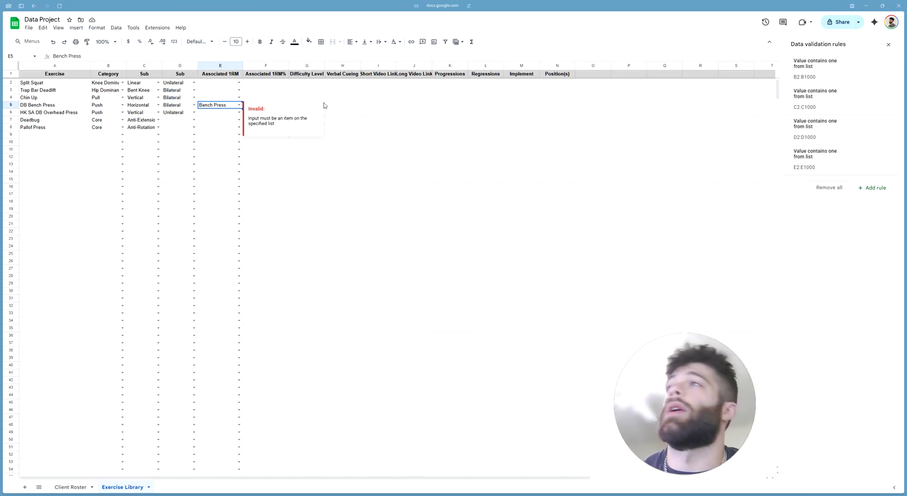
left_click(371, 172)
left_click(285, 106)
left_click(413, 209)
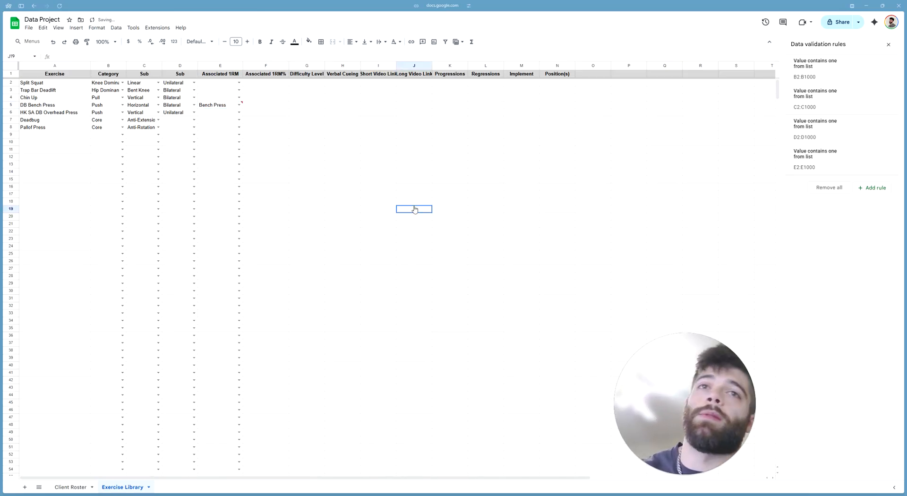
left_click(220, 110)
key("Delete")
left_click(338, 143)
- Set the Split Squat row's Associated 1RM to Split Squat and its Associated 1RM% to 100%
left_click(239, 83)
left_click(211, 103)
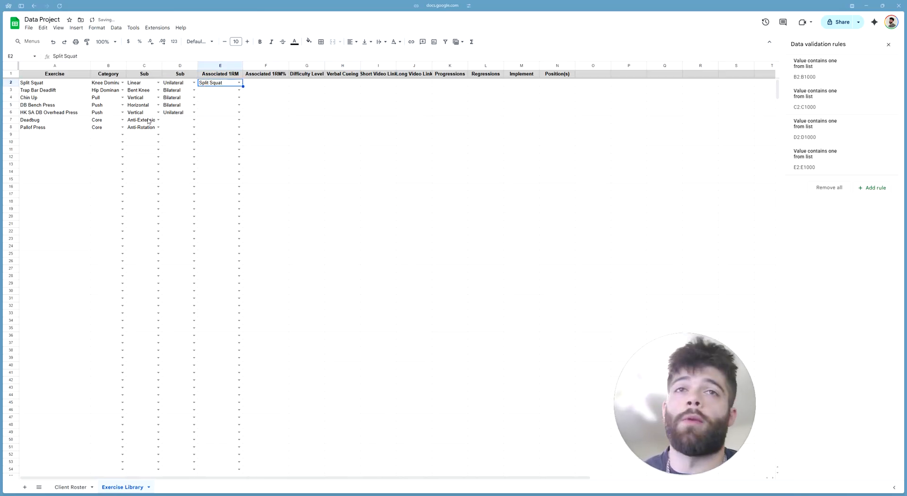
left_click(267, 86)
type("100%")
key("Return")
left_click(282, 83)
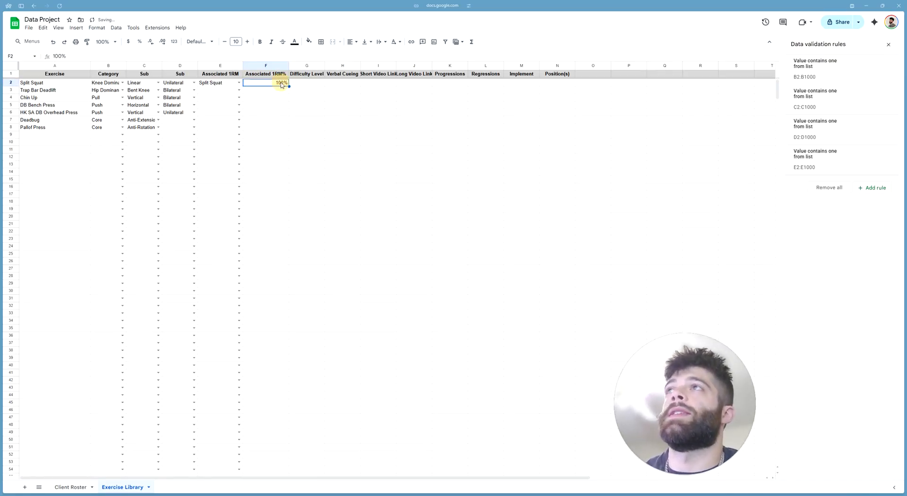
left_click(287, 107)
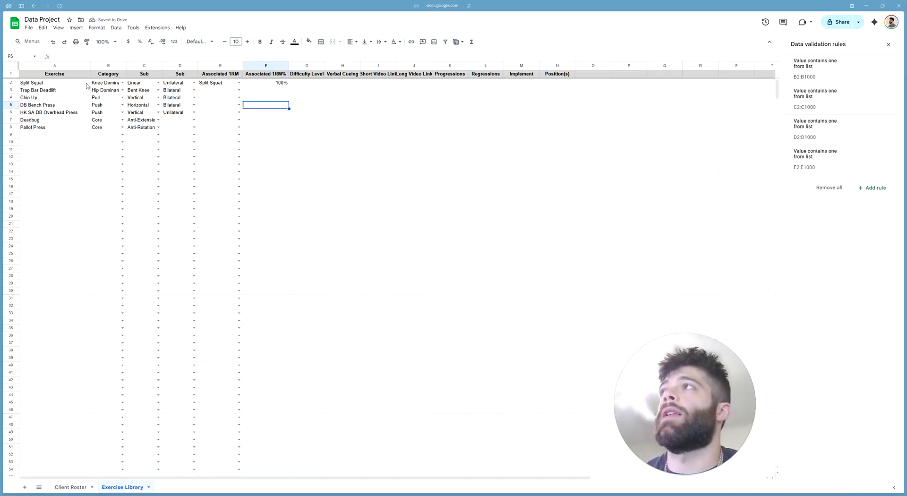
left_click(269, 84)
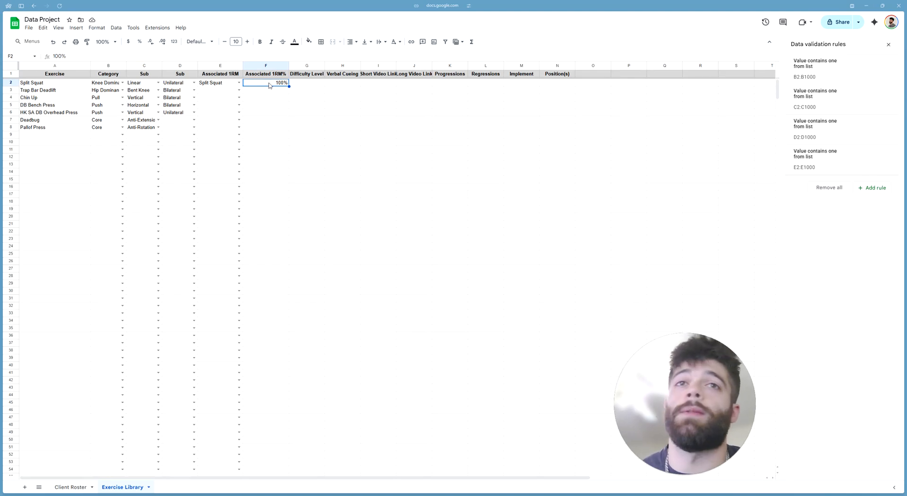
- Set the Associated 1RM to RDL for Trap Bar Deadlift and to DB Row for Chin Up
left_click(238, 91)
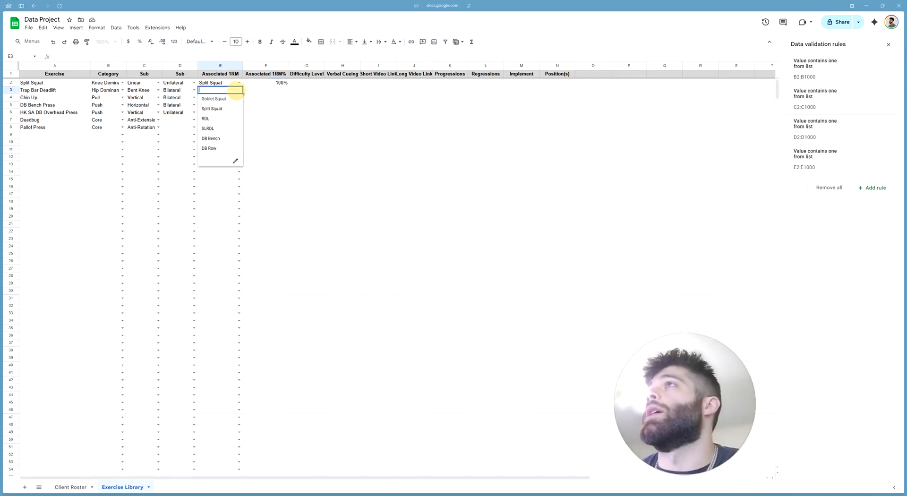
left_click(232, 120)
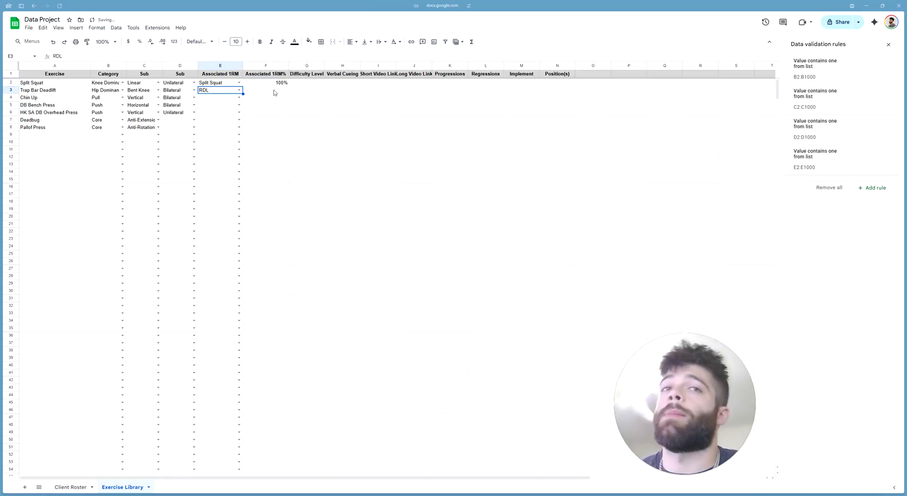
left_click(264, 118)
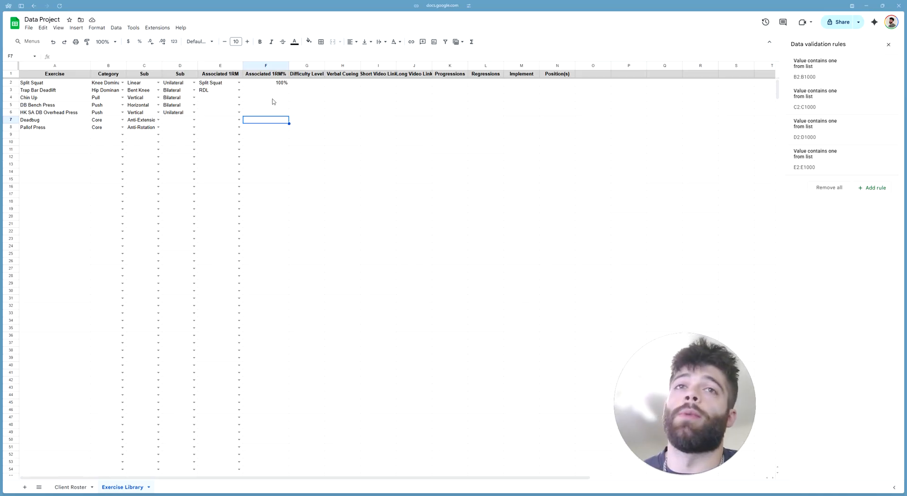
left_click(239, 97)
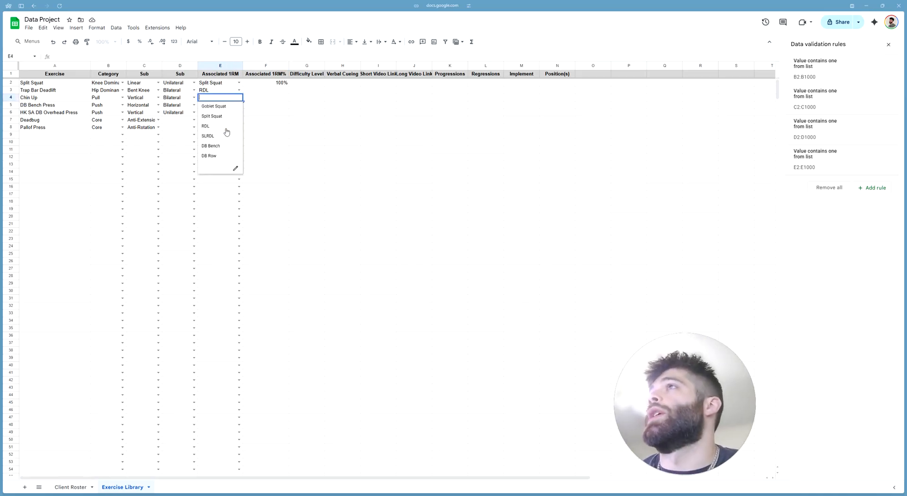
left_click(226, 158)
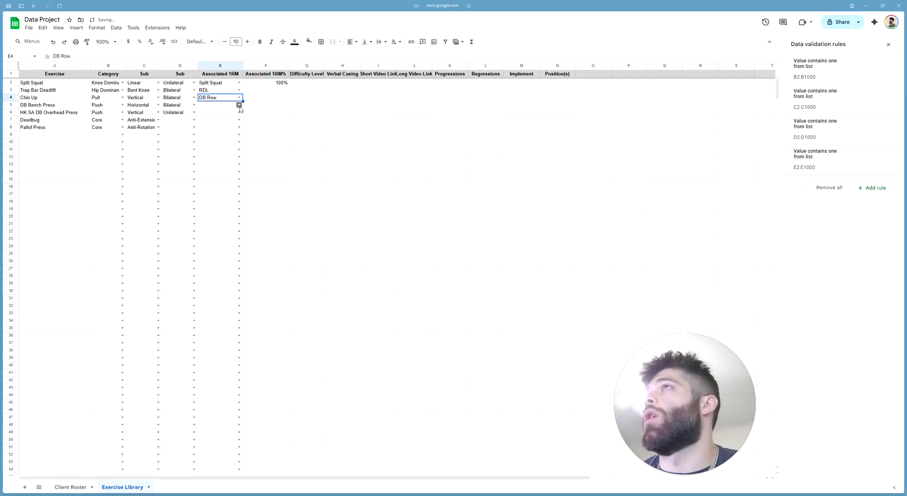
left_click(378, 142)
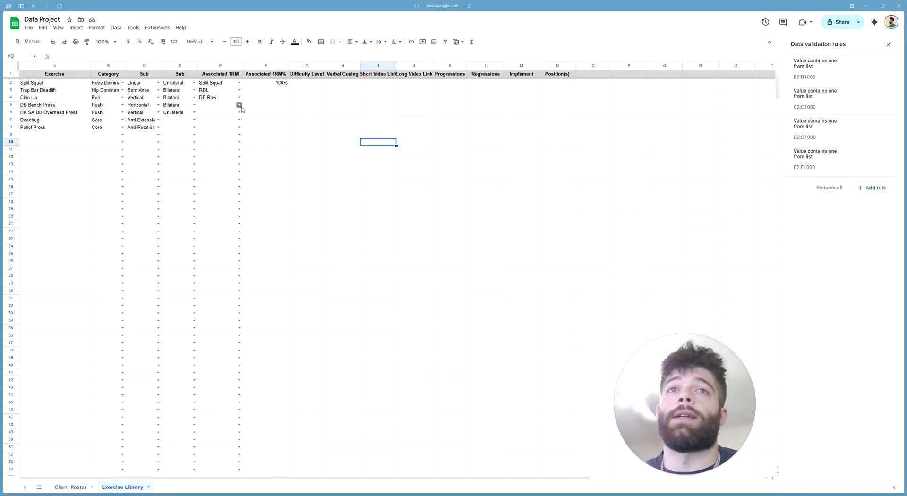
left_click(221, 100)
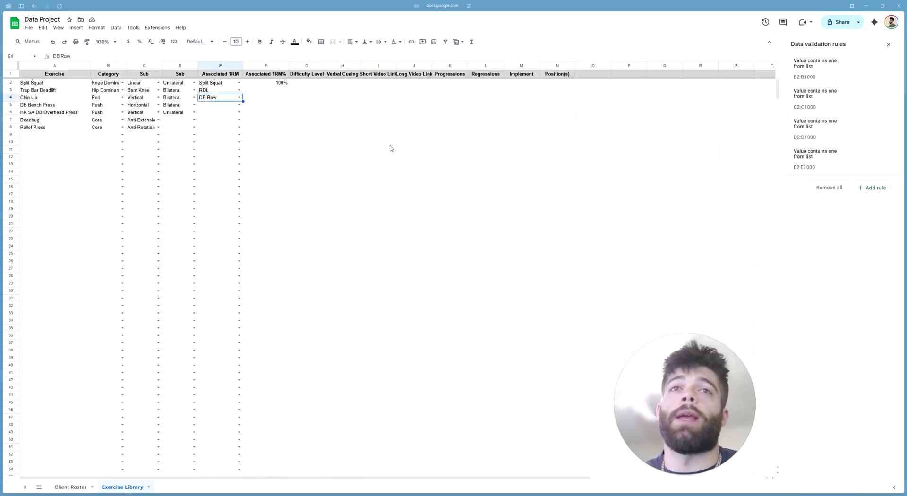
- Set the DB Bench Press row's Associated 1RM to DB Bench and its Associated 1RM% to 100%
left_click(239, 105)
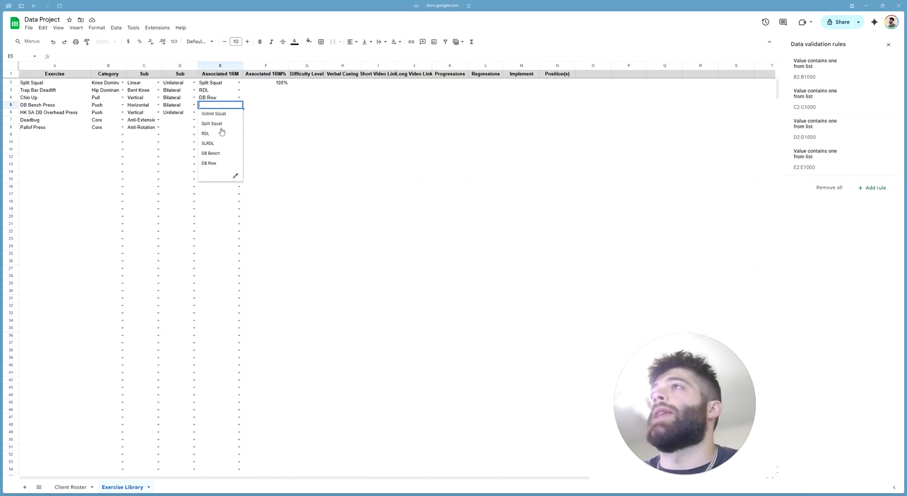
left_click(218, 153)
left_click(265, 105)
type("100%%")
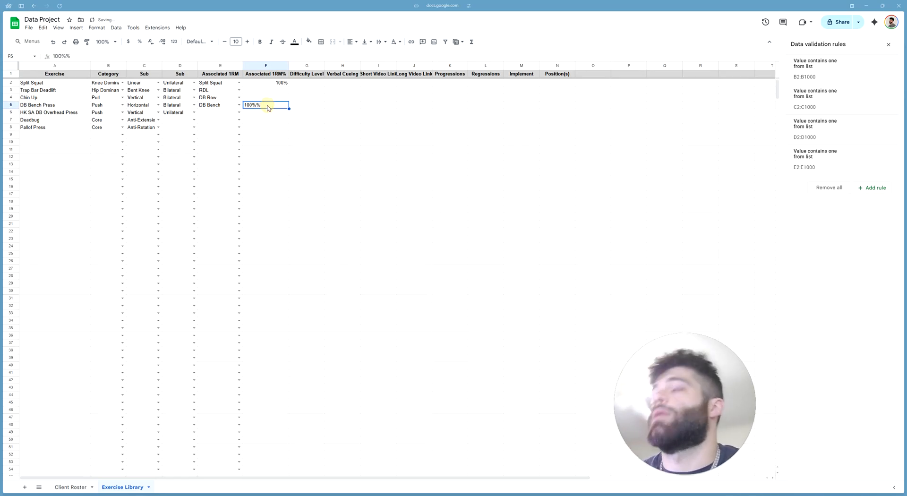
key("Delete")
type("1")
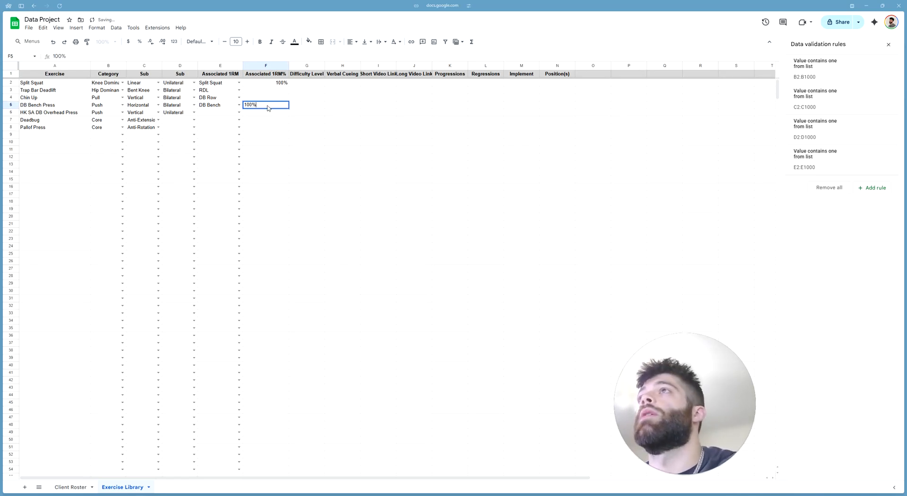
key("Return")
- Format the Associated 1RM% column below its header (F2:F1000) as Percent
left_click(265, 66)
left_click(265, 73, "ctrl")
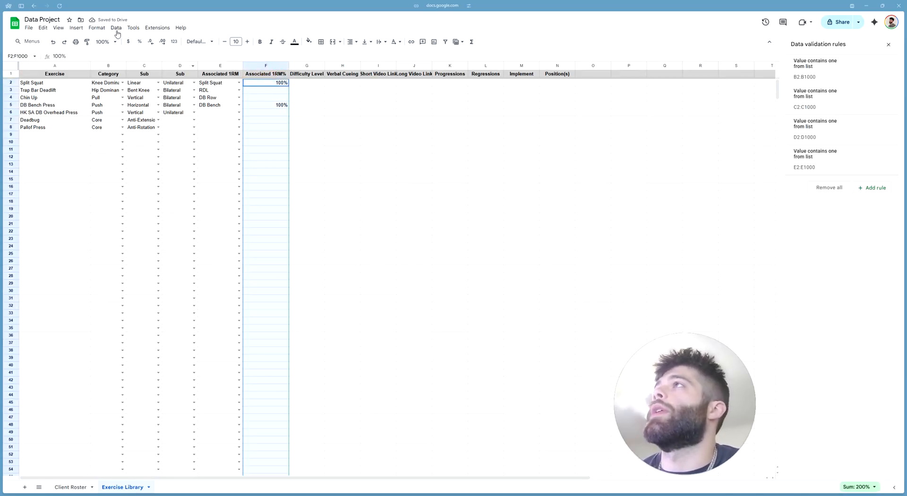
left_click(98, 27)
mouse_move(131, 58)
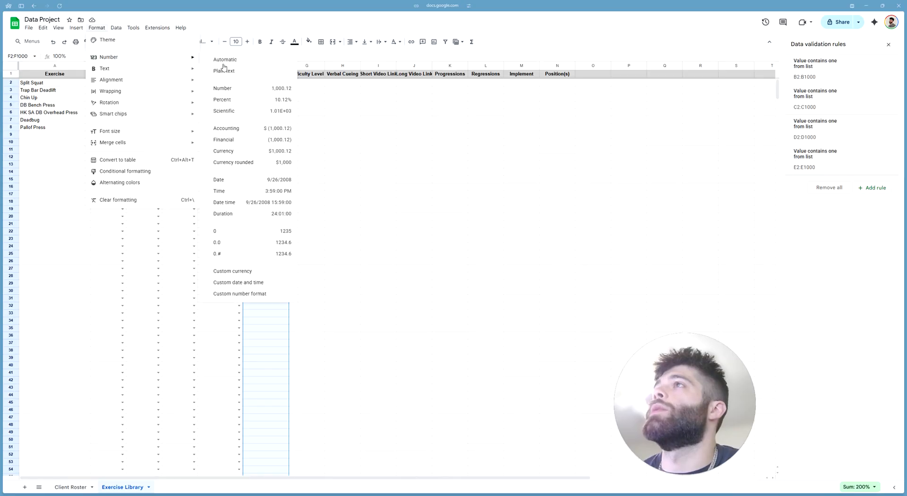
left_click(284, 104)
left_click(330, 134)
- Test the percent format by entering 75 in the HK SA DB Overhead Press row's Associated 1RM%, and clear the cell
left_click(281, 116)
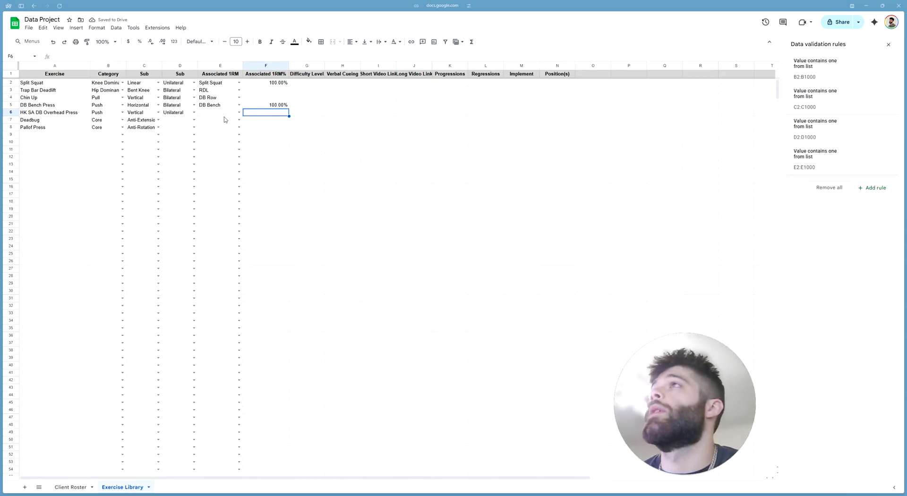
type("75")
key("Return")
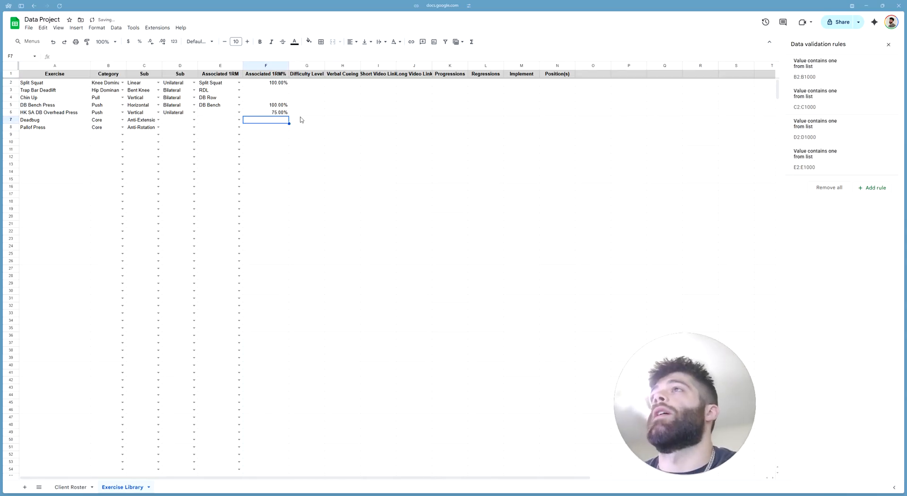
left_click(282, 112)
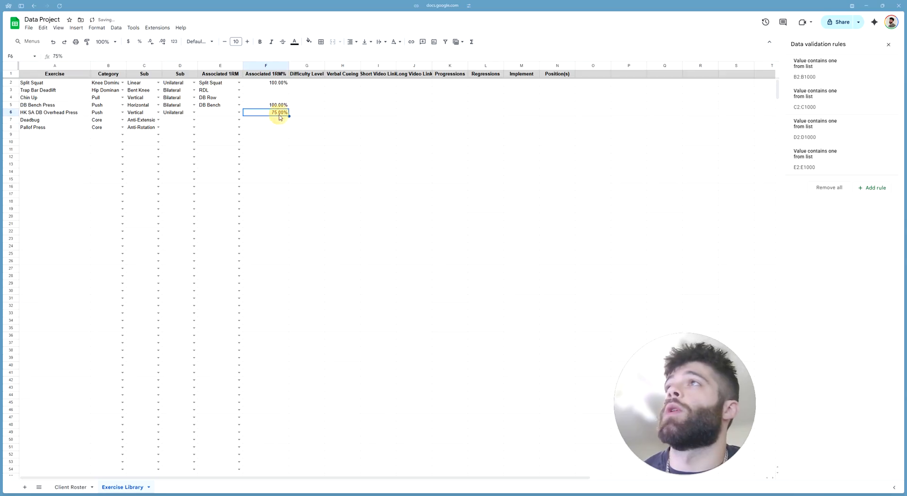
key("Delete")
left_click(307, 179)
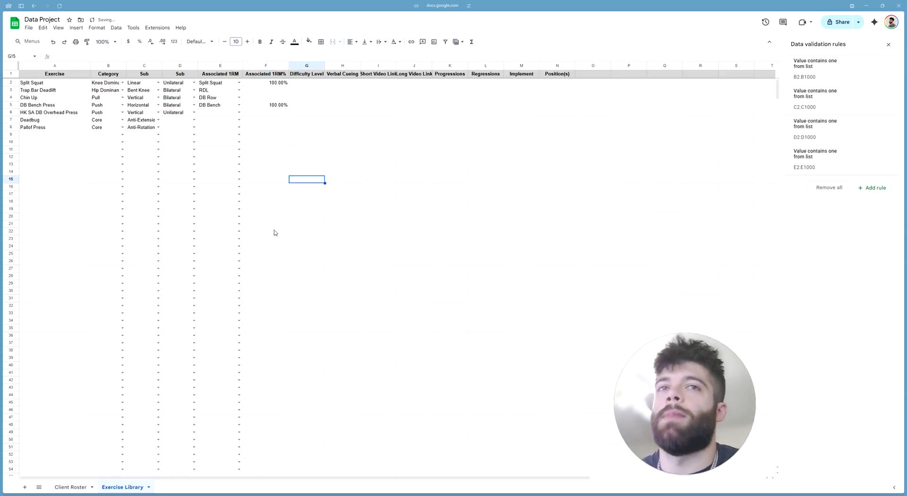
- Set the HK SA DB Overhead Press row's Associated 1RM to DB Bench and its Associated 1RM% to 64%
left_click(215, 113)
left_click(240, 112)
left_click(223, 162)
left_click(268, 116)
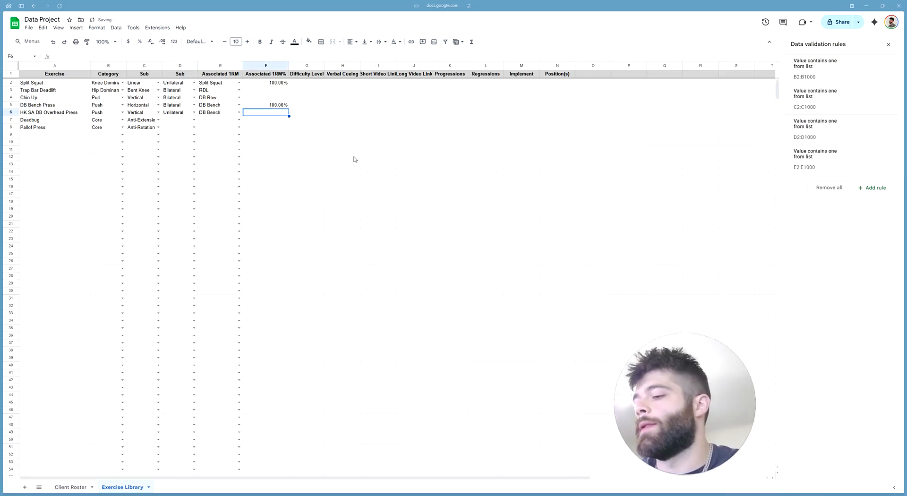
type("64%")
key("Return")
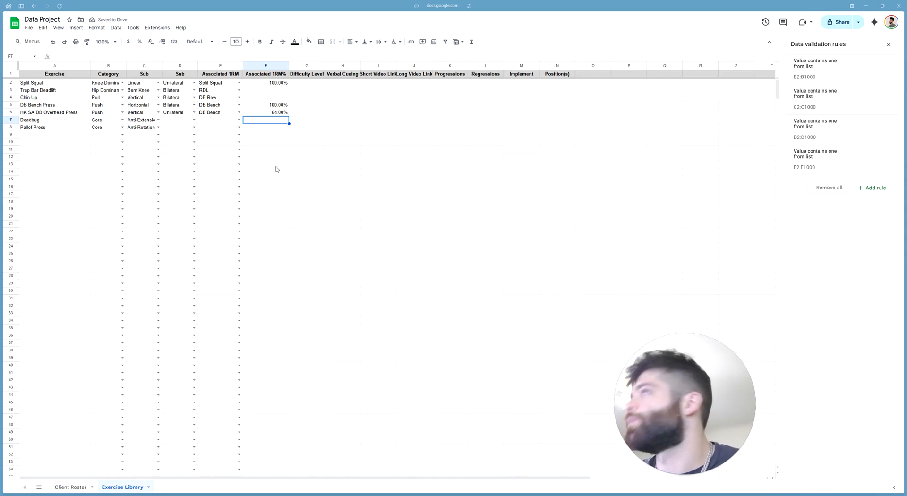
left_click(336, 186)
left_click(221, 122)
left_click(216, 129)
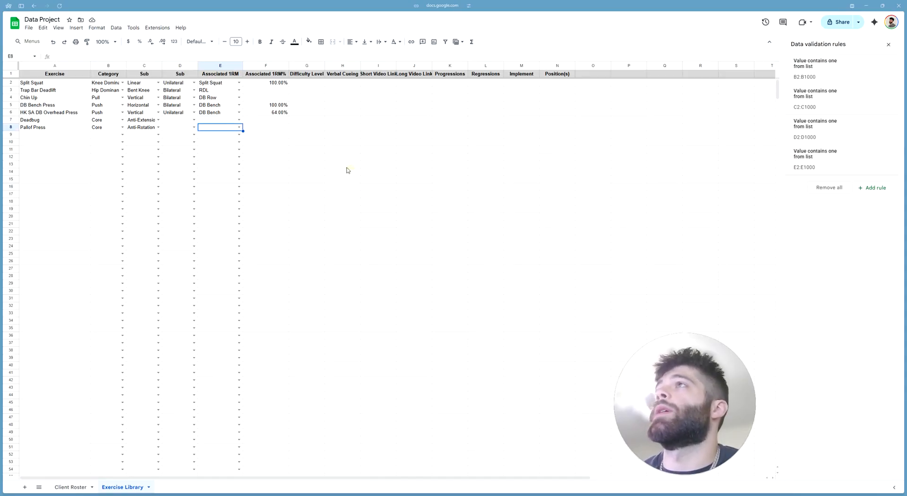
left_click(344, 162)
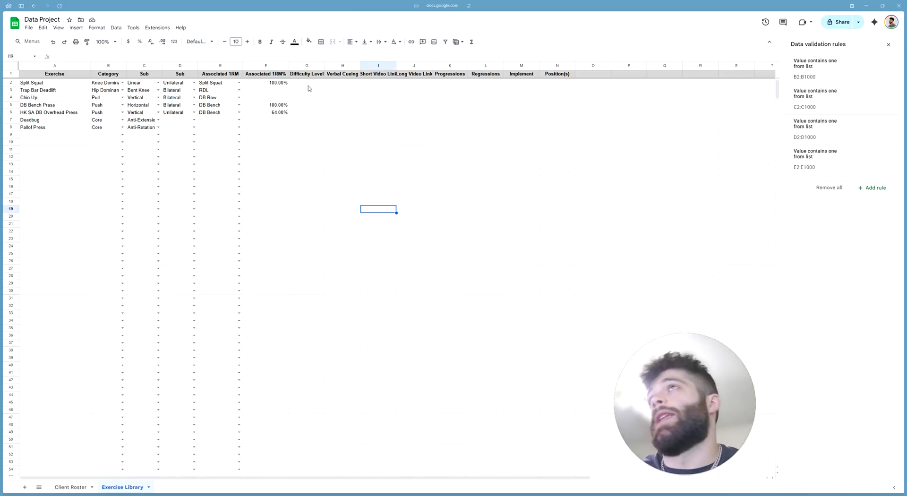
- Widen the Difficulty Level column slightly so its header fits comfortably
left_click(306, 66)
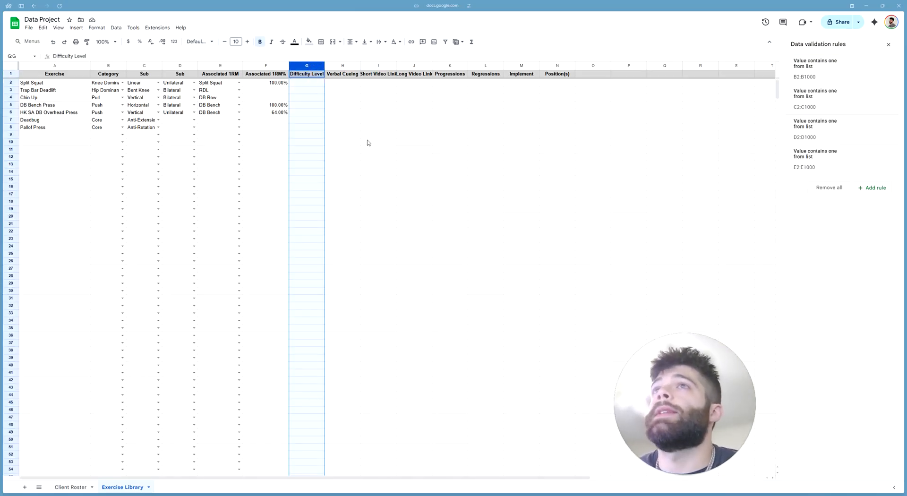
left_click_drag(324, 66, 332, 70)
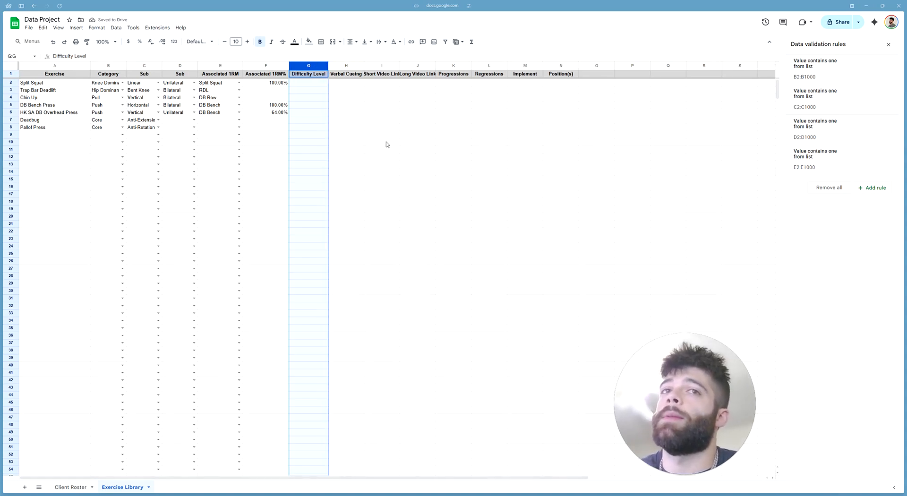
left_click(386, 143)
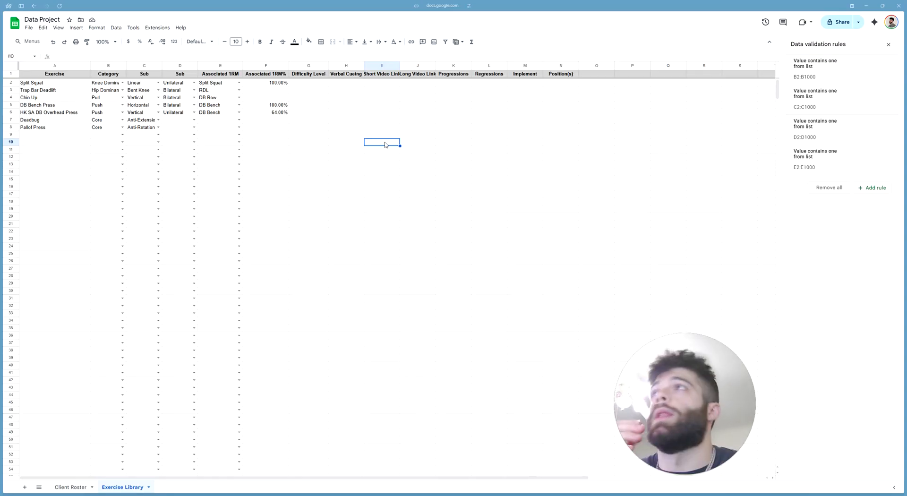
left_click_drag(106, 84, 112, 129)
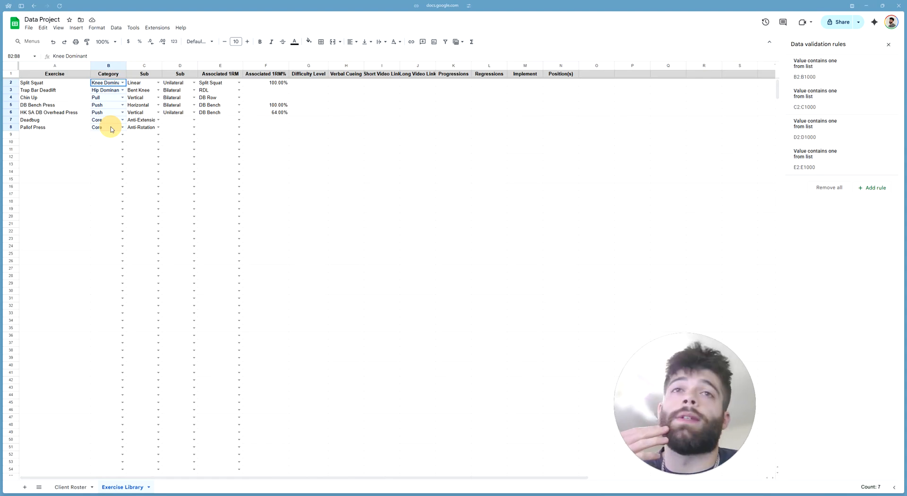
left_click(355, 174)
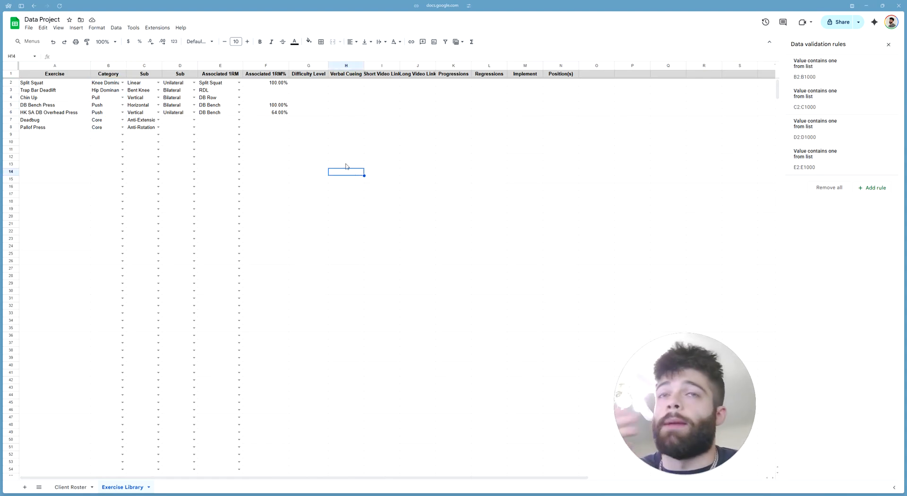
left_click(50, 82)
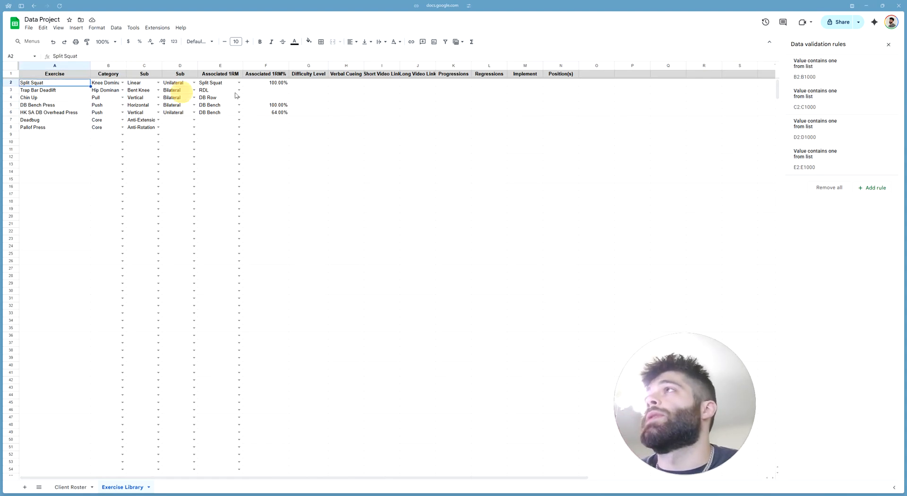
left_click(308, 83)
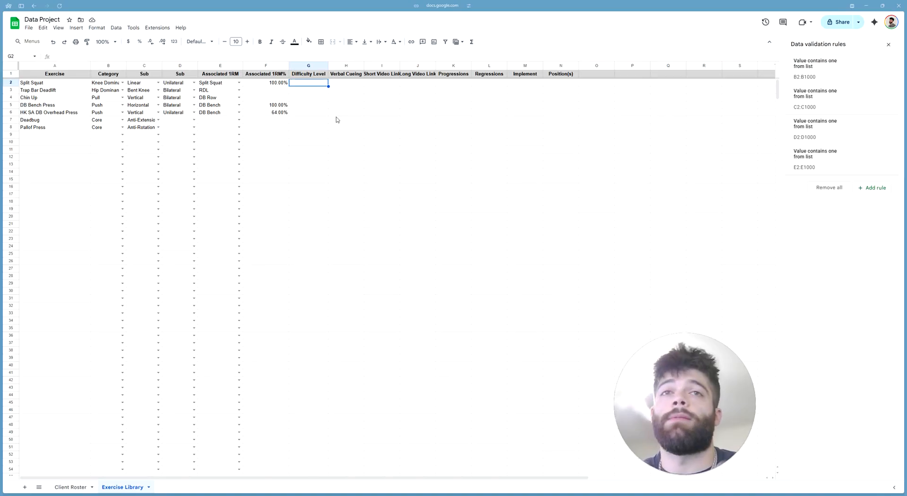
- Add a dropdown validation rule to the Difficulty Level column below its header, with the open-ended range G2:G
left_click(312, 66)
left_click(318, 83)
key("ctrl+shift+Down")
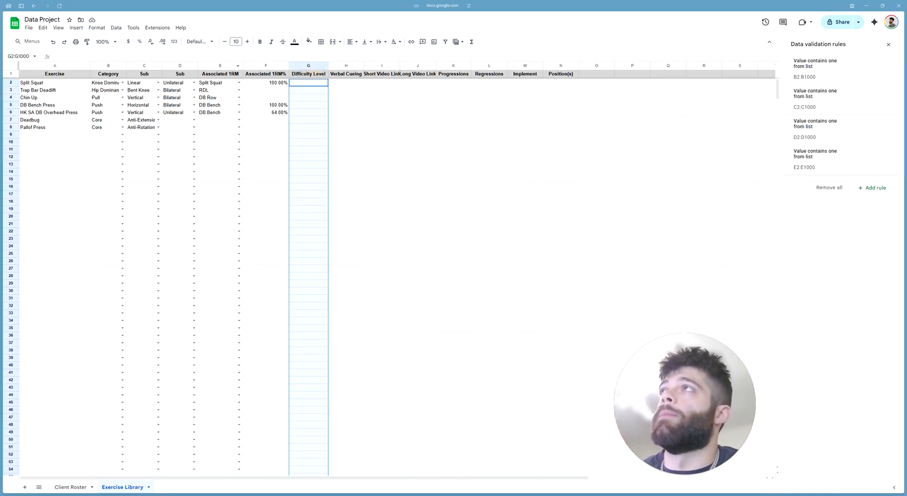
left_click(871, 188)
left_click_drag(855, 75, 844, 76)
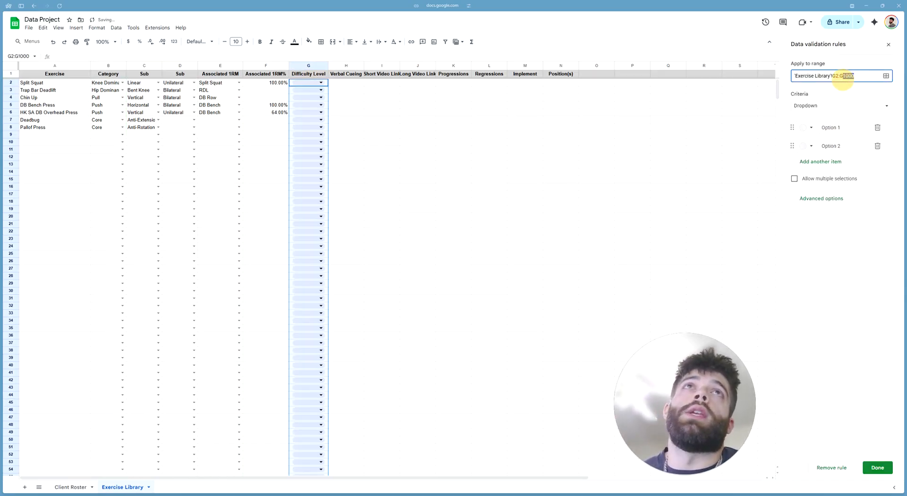
key("BackSpace")
- Enter Green, Yellow and Red as the options of the Difficulty Level dropdown
left_click(822, 128)
type("Green")
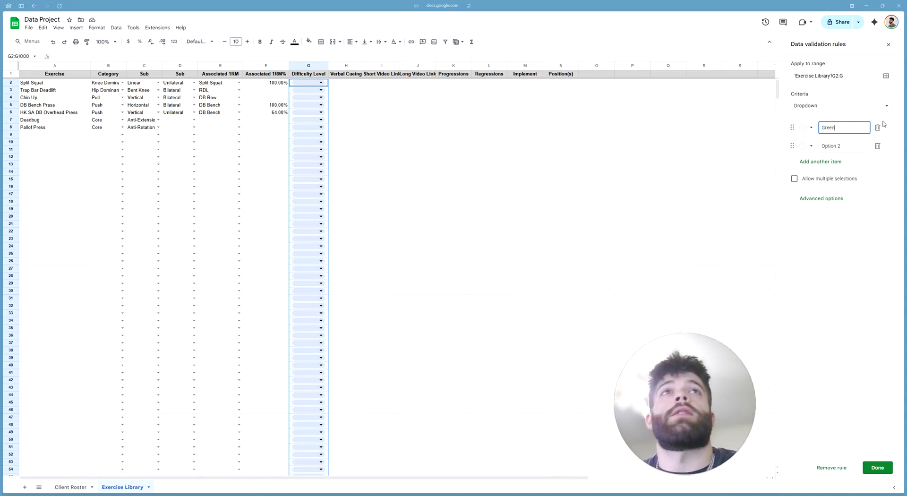
left_click(793, 146)
type("Yellow")
left_click(831, 162)
type("Red")
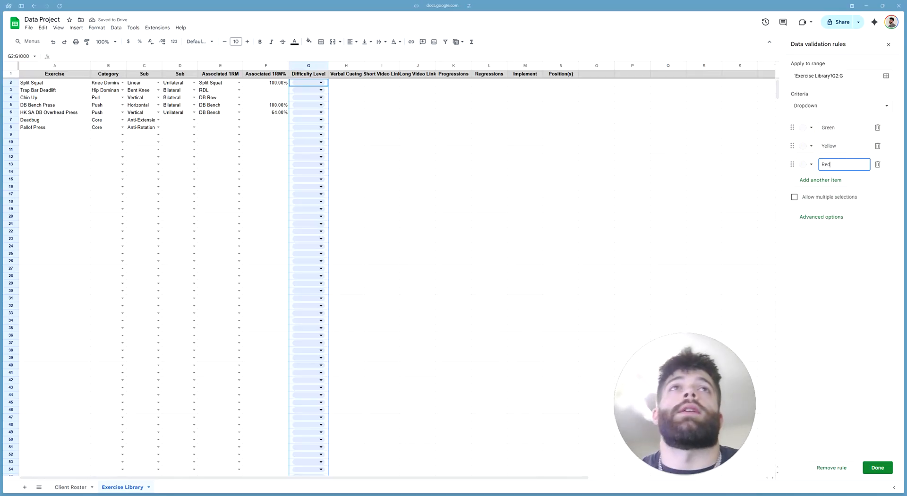
left_click(878, 252)
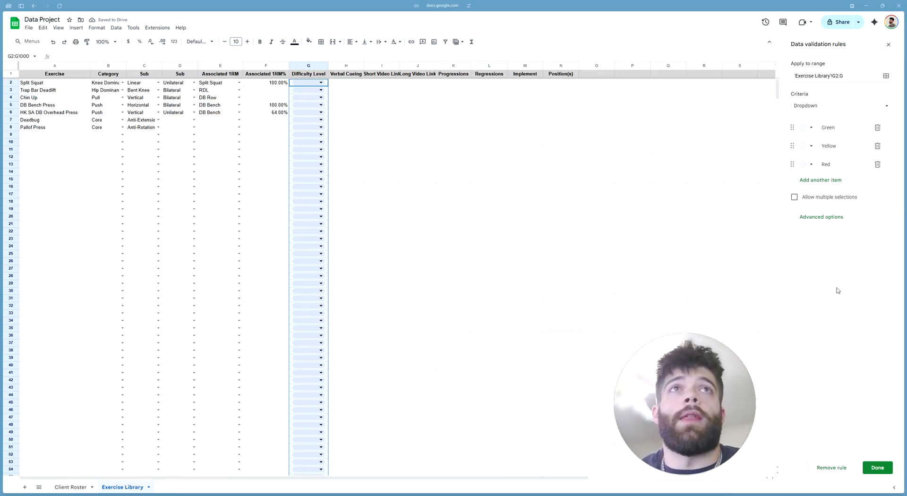
- Set the Difficulty Level dropdown's display style to Arrow
left_click(803, 217)
left_click(807, 310)
left_click(834, 218)
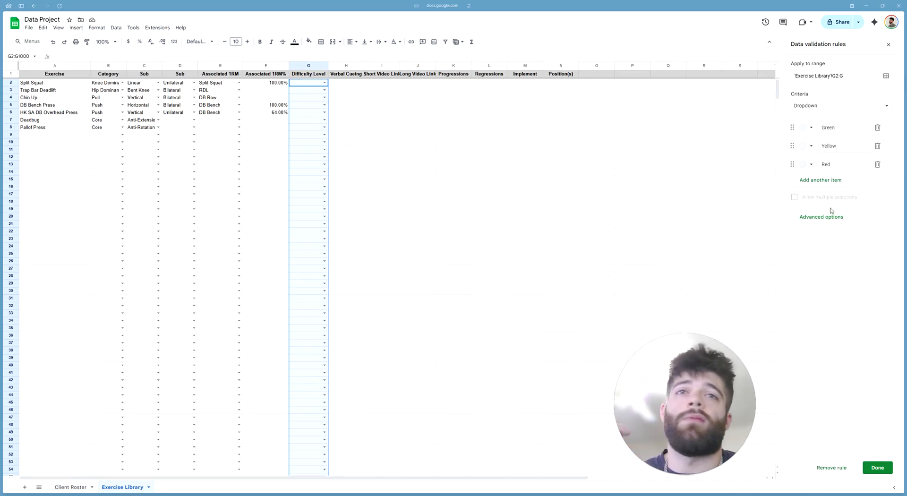
- Set the Difficulty Level dropdown's display style to Chip and allow multiple selections
left_click(846, 146)
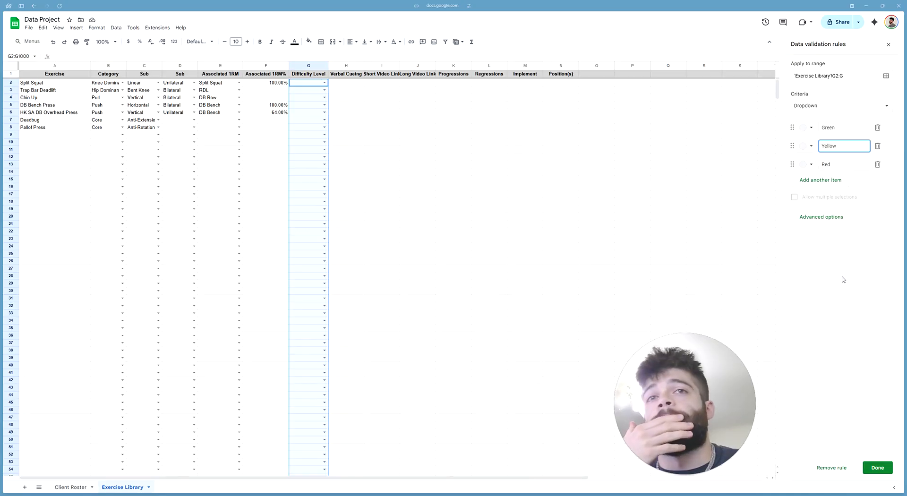
left_click(826, 219)
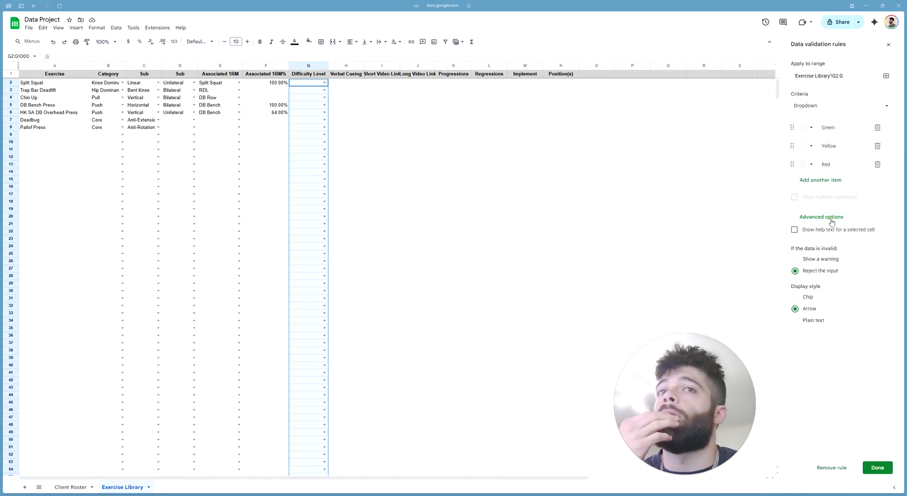
left_click(831, 221)
left_click(825, 200)
left_click(825, 197)
left_click(830, 221)
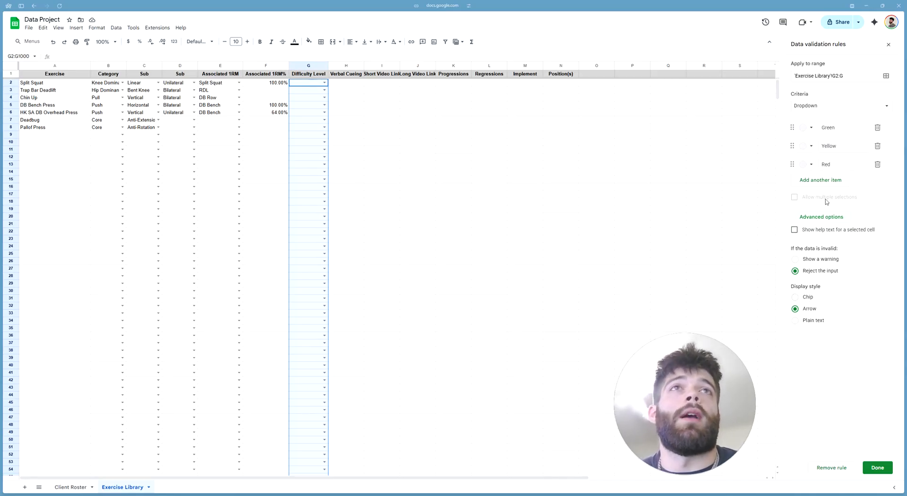
left_click(808, 300)
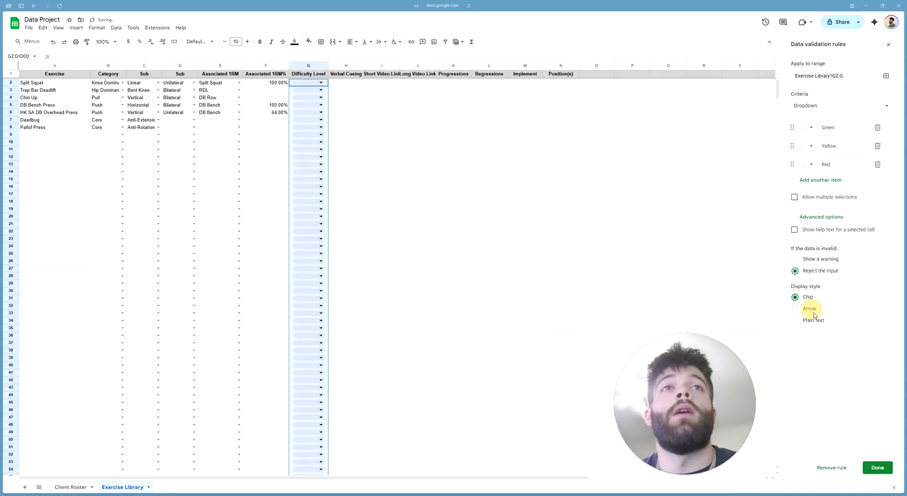
left_click(816, 199)
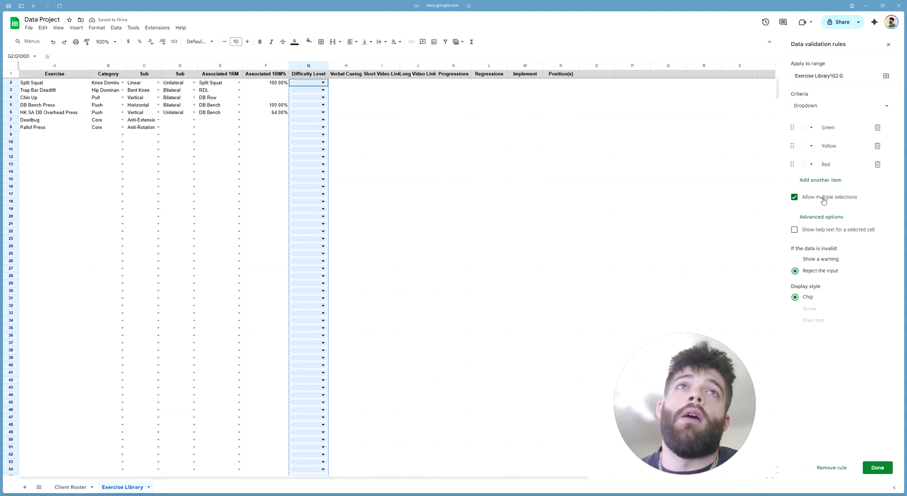
left_click(811, 128)
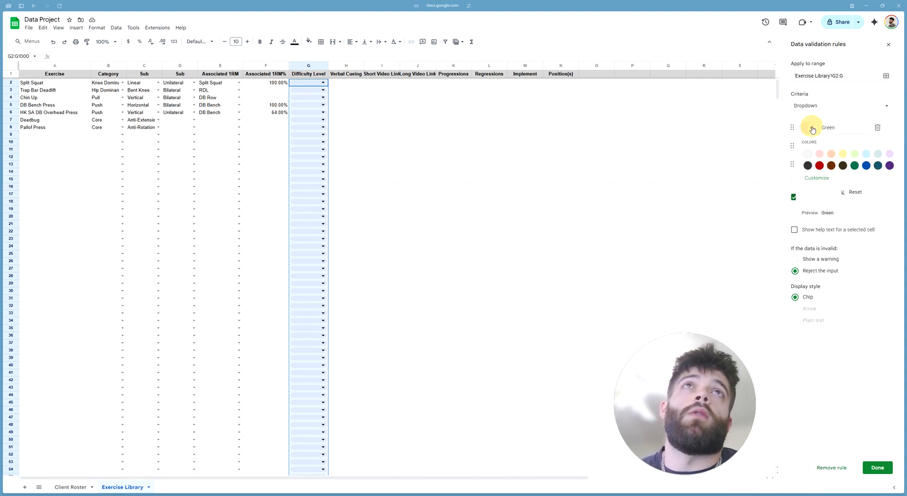
left_click(820, 179)
mouse_move(755, 247)
left_mouse_down()
mouse_move(773, 244)
mouse_move(738, 253)
left_mouse_up()
left_click(768, 290)
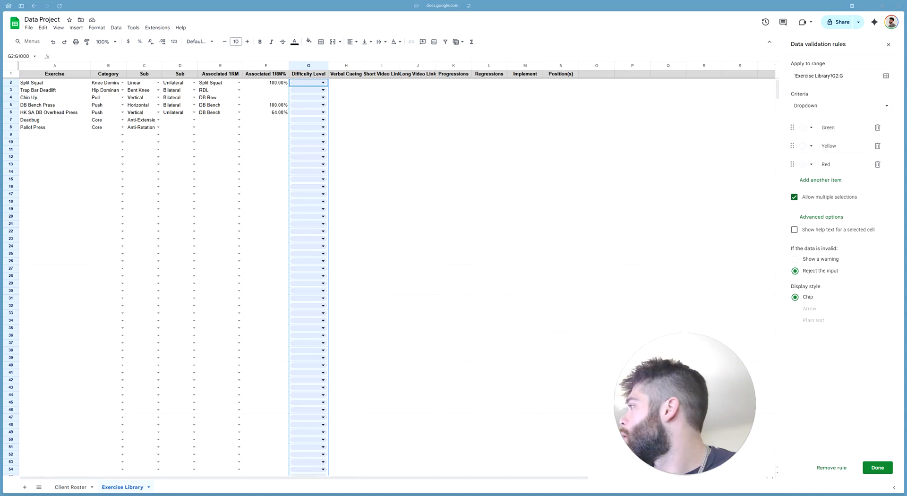
- Give the Yellow option a custom background color of #FFFF00
left_click(811, 146)
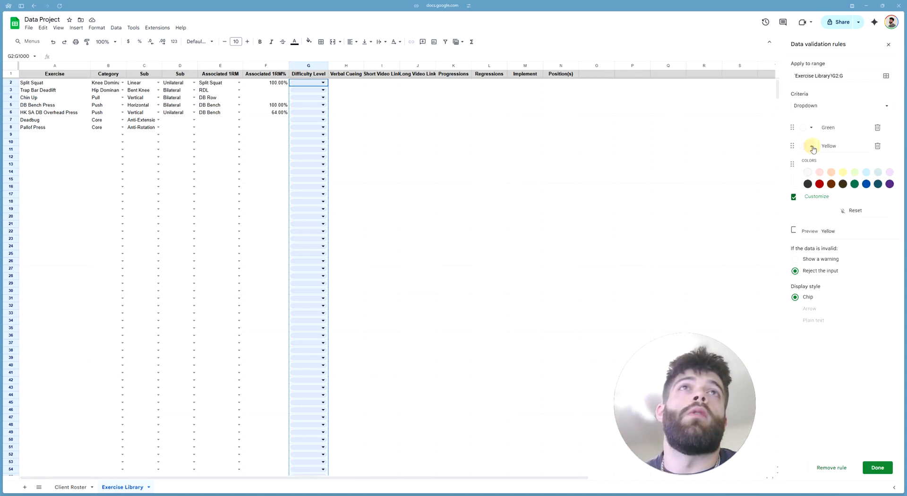
left_click(815, 196)
left_click_drag(731, 286, 696, 285)
type("#FFFF00")
left_click(794, 309)
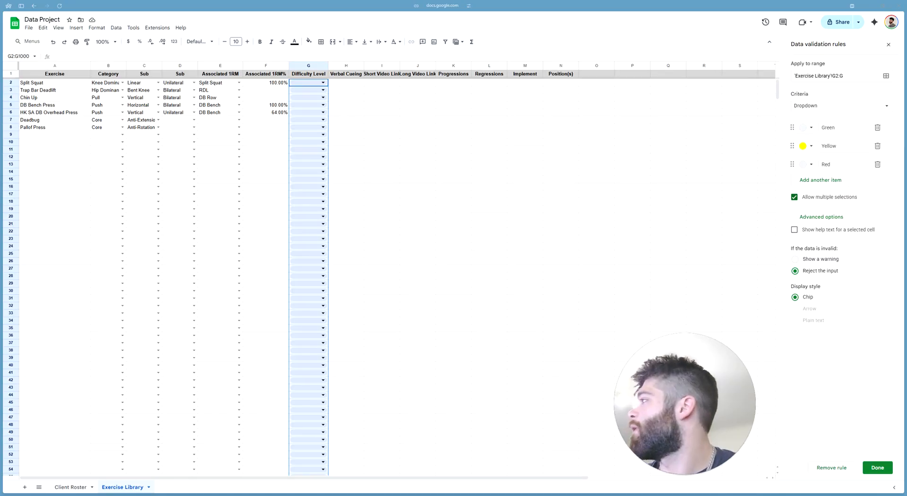
- Give the Green option a custom background color of #008000
left_click(810, 127)
left_click(816, 178)
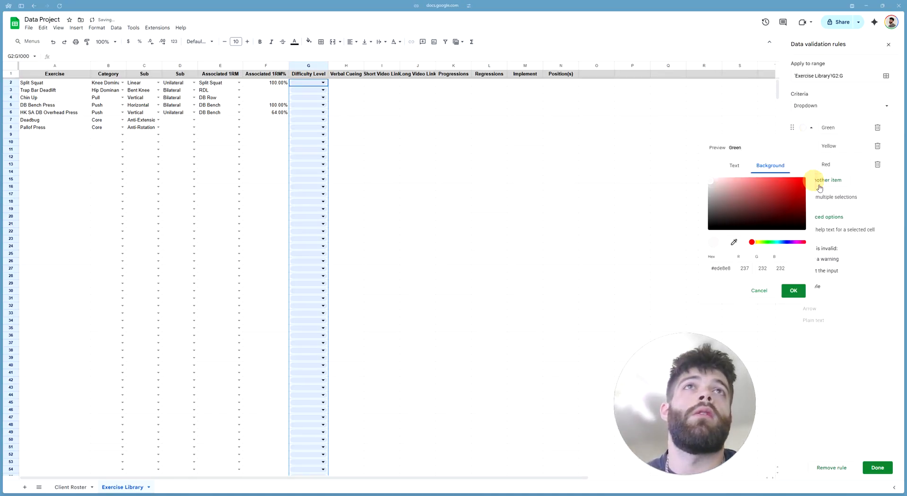
left_click_drag(731, 268, 696, 270)
key("ctrl+v")
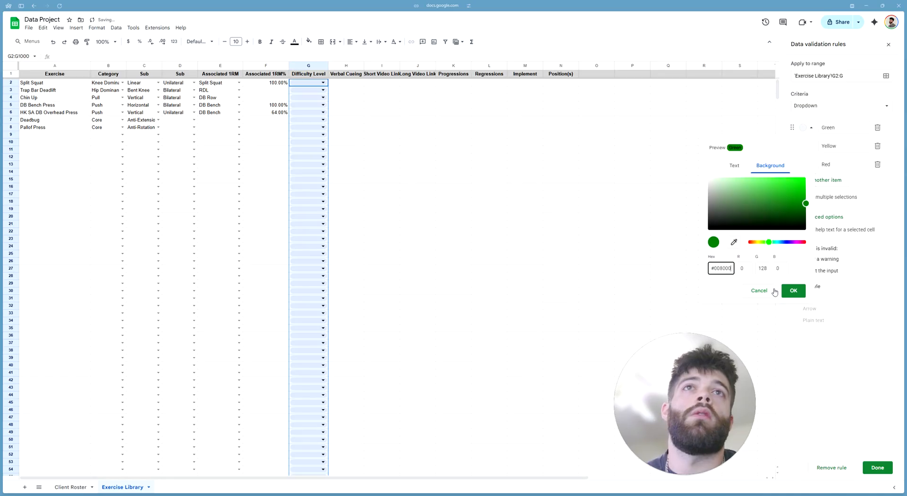
left_click(793, 290)
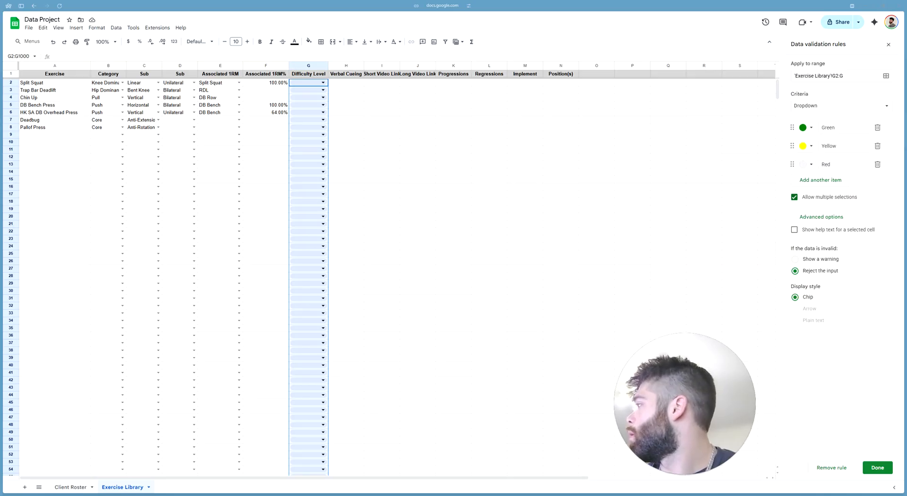
- Give the Red option a custom background color of #FF0000 and save the Difficulty Level rule
left_click(811, 164)
left_click(812, 237)
left_click_drag(731, 305, 682, 306)
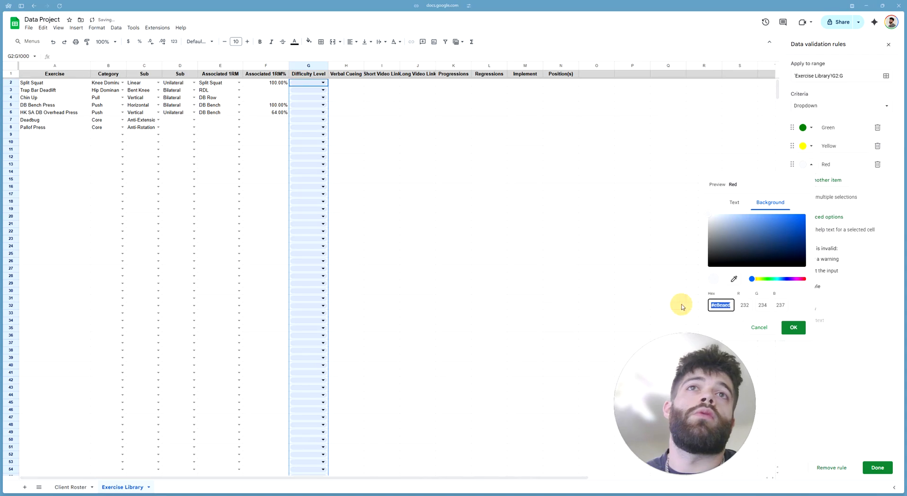
type("#FF0000")
left_click(794, 327)
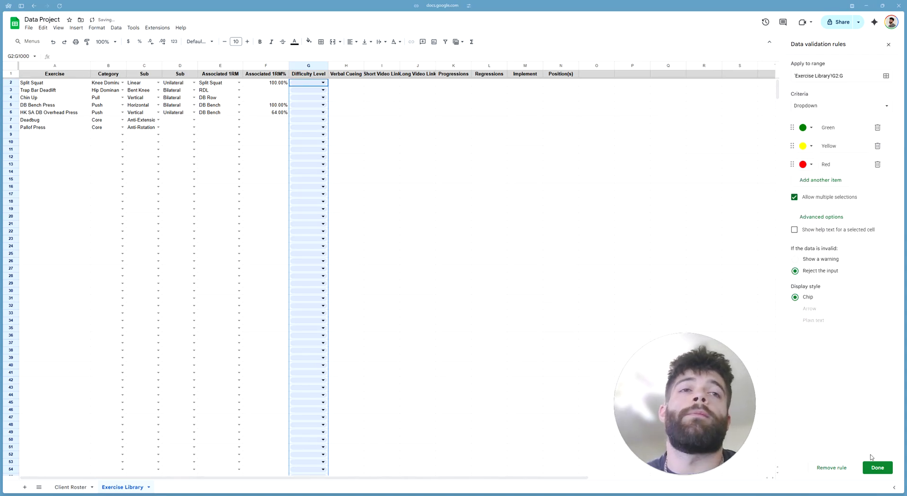
left_click(878, 467)
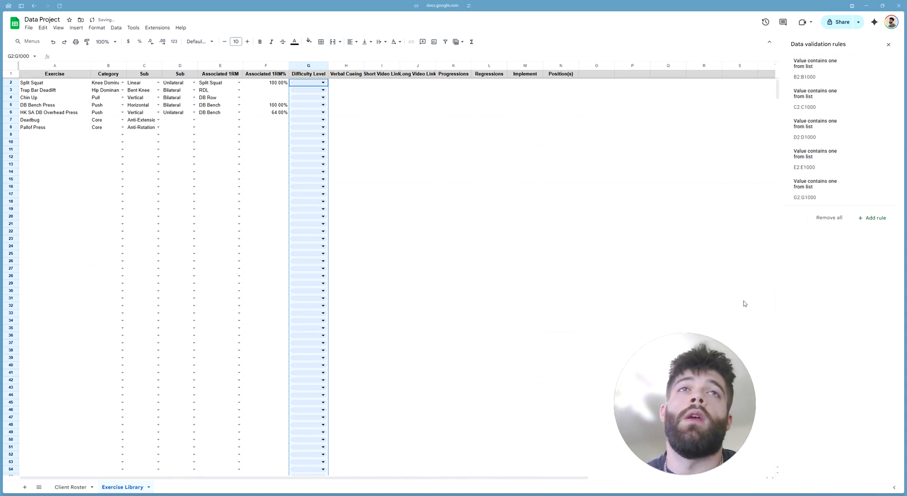
- Set the Split Squat row's Difficulty Level to Yellow, trying Red as a second selection and removing it again
left_click(392, 121)
left_click(321, 83)
left_click(305, 117)
left_click(389, 128)
left_click(323, 84)
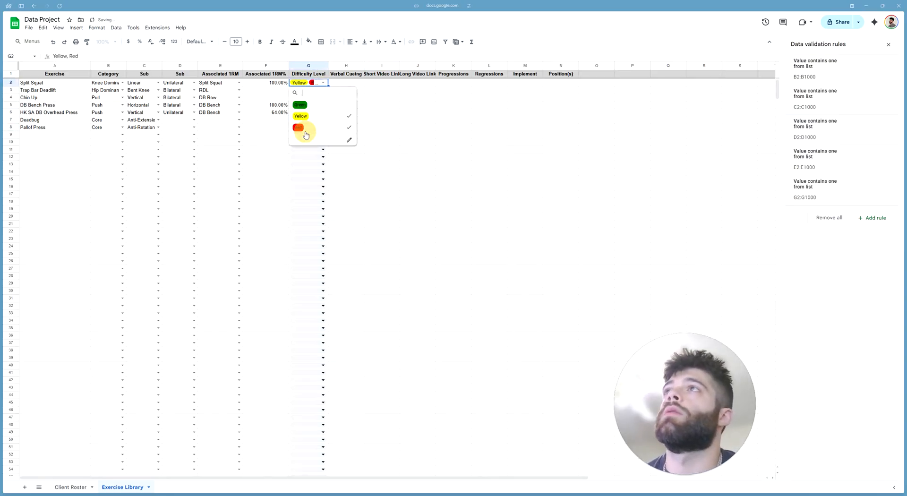
left_click(306, 128)
left_click(417, 112)
left_click(322, 83)
left_click(314, 126)
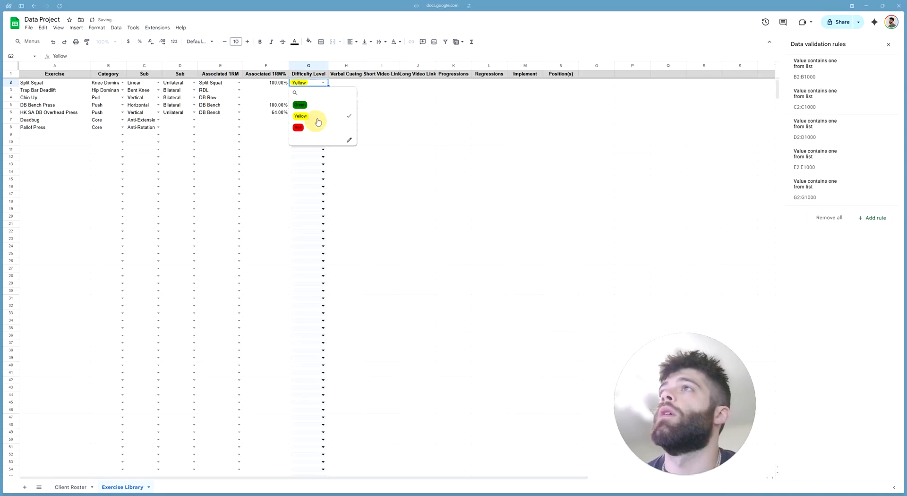
left_click(380, 97)
left_click(323, 84)
left_click(397, 105)
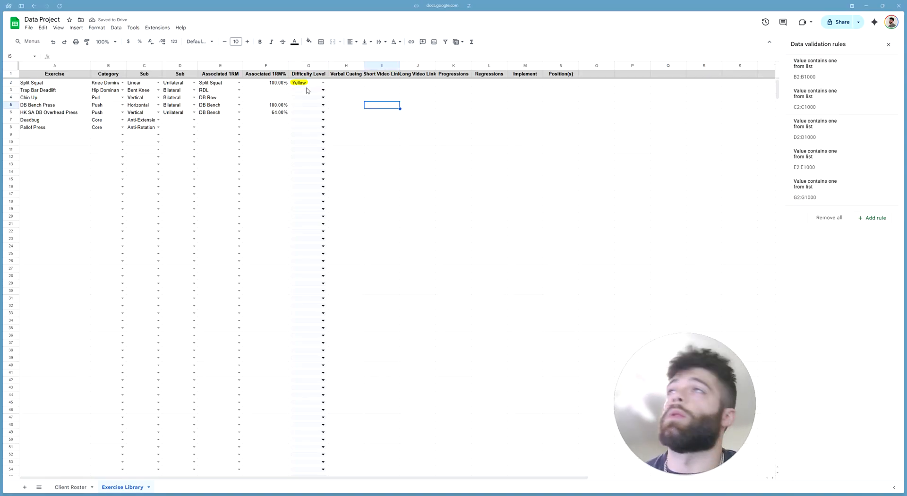
- Set the Difficulty Level to Yellow for Trap Bar Deadlift and to both Yellow and Red for Chin Up
left_click(291, 88)
left_click(311, 126)
left_click(378, 112)
left_click(307, 98)
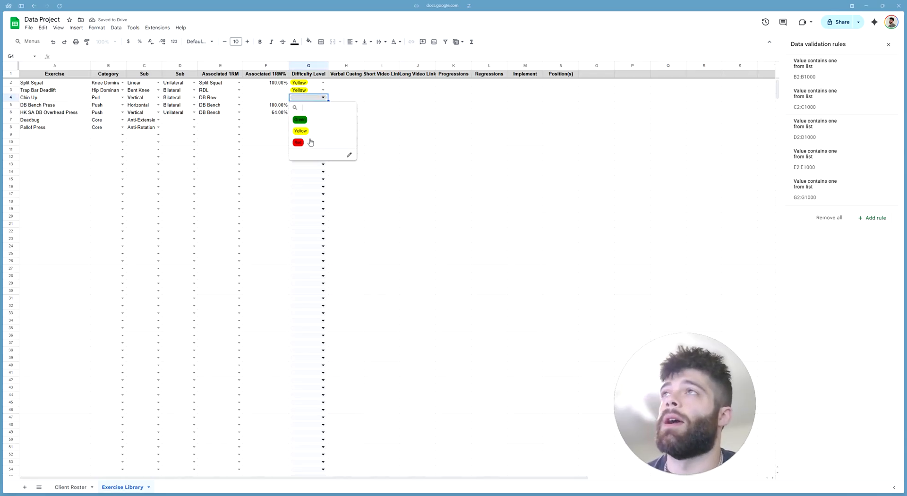
left_click(310, 132)
left_click(310, 143)
left_click(380, 128)
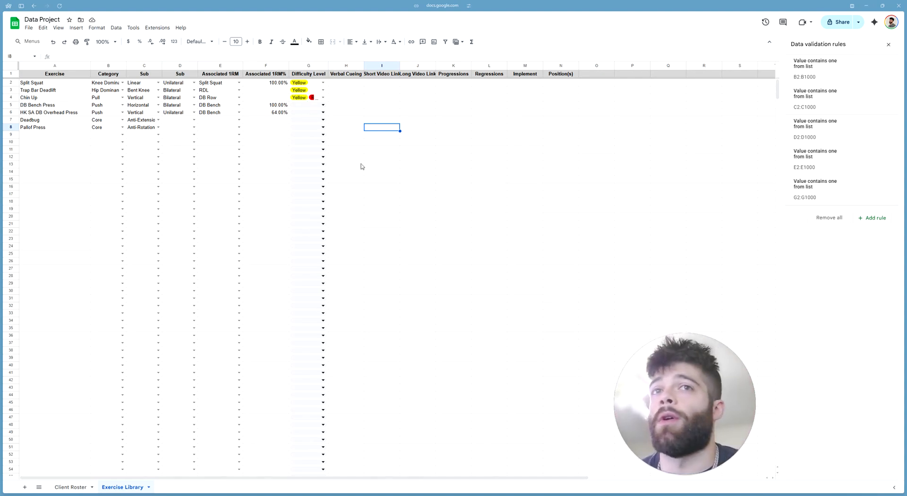
left_click(430, 158)
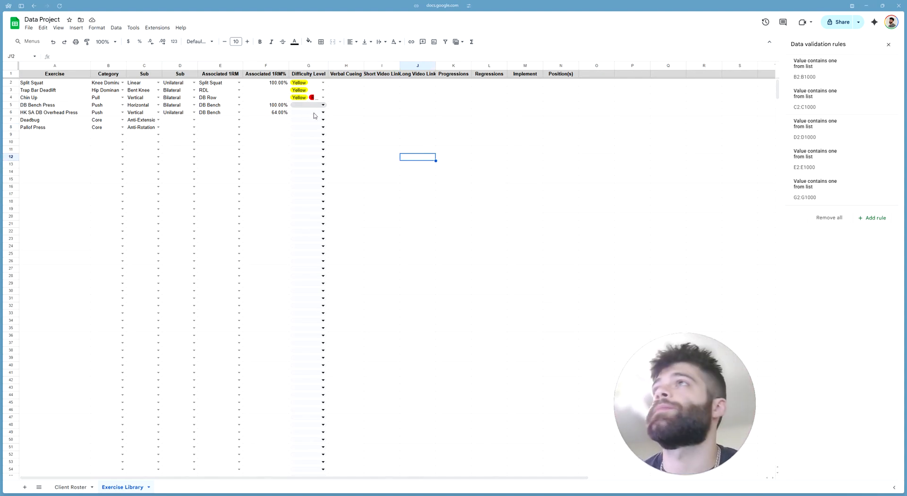
- Set the Difficulty Level to both Green and Yellow for DB Bench Press and to Yellow for HK SA DB Overhead Press
left_click(309, 105)
left_click(300, 128)
left_click(300, 138)
left_click(327, 150)
left_click(342, 132)
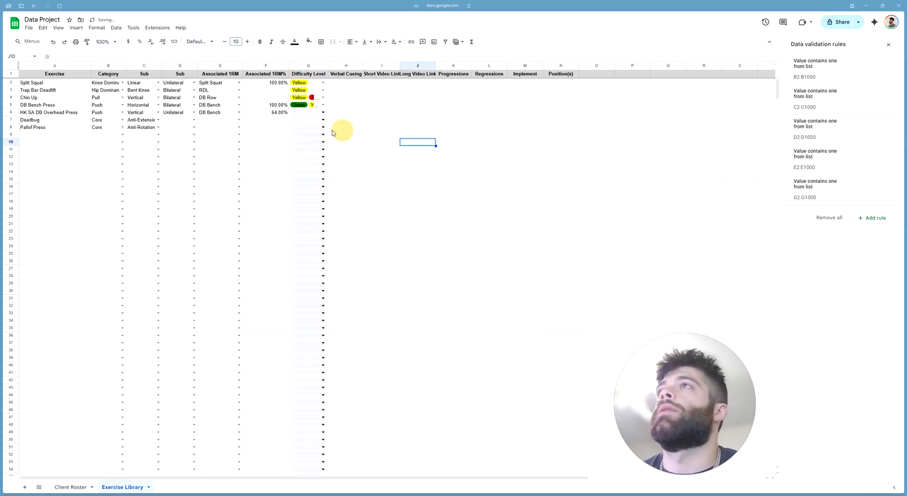
left_click(298, 113)
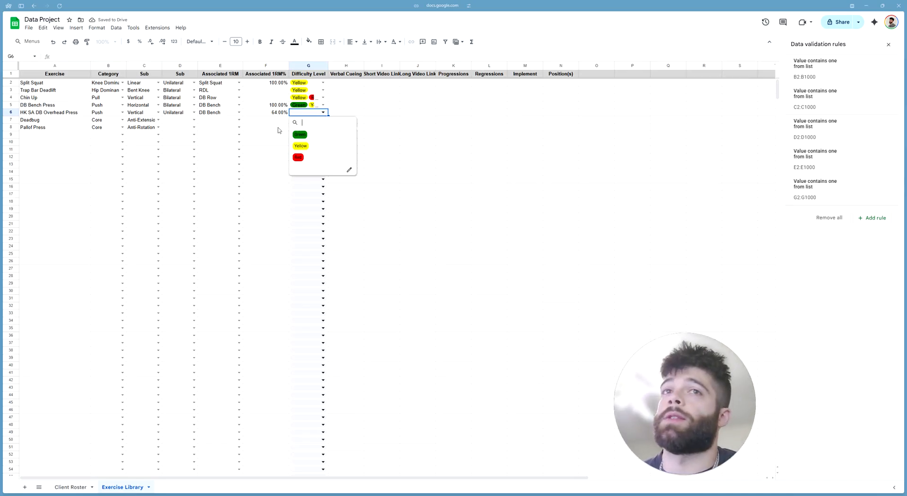
left_click(313, 147)
left_click(405, 157)
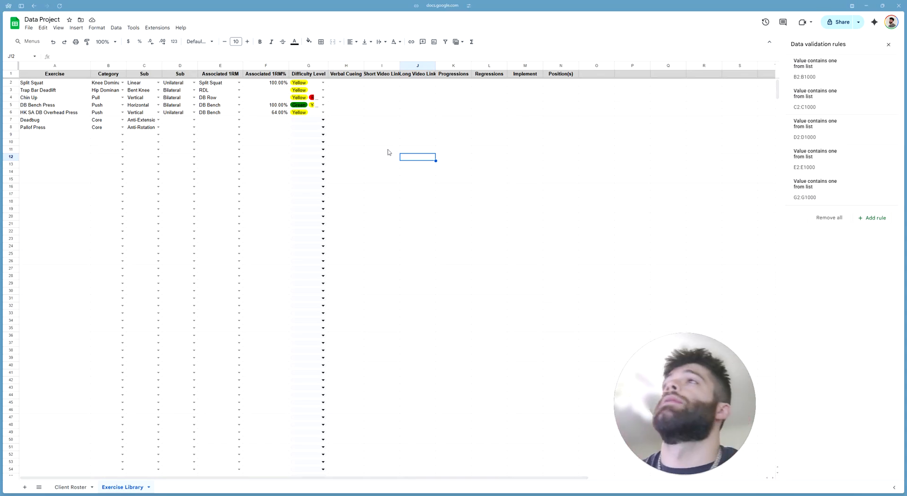
- Set the Difficulty Level to Green for both the Deadbug and Pallof Press rows
left_click(307, 121)
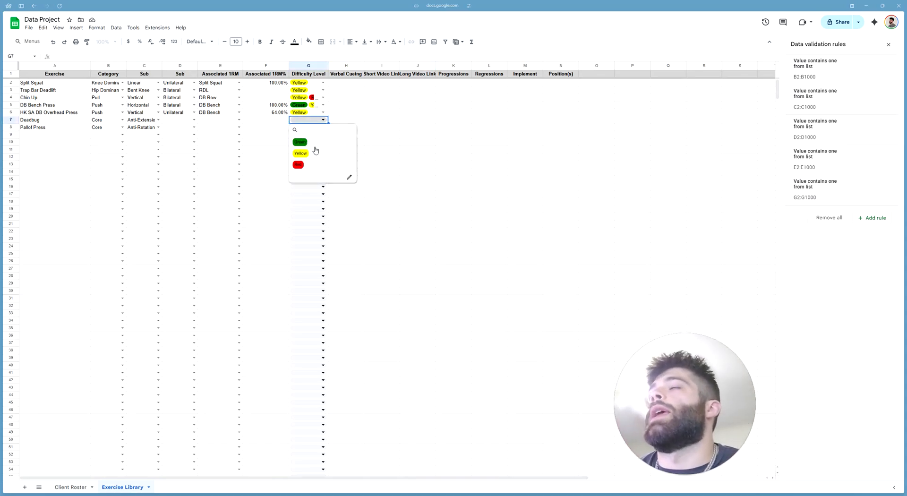
left_click(299, 141)
left_click(382, 149)
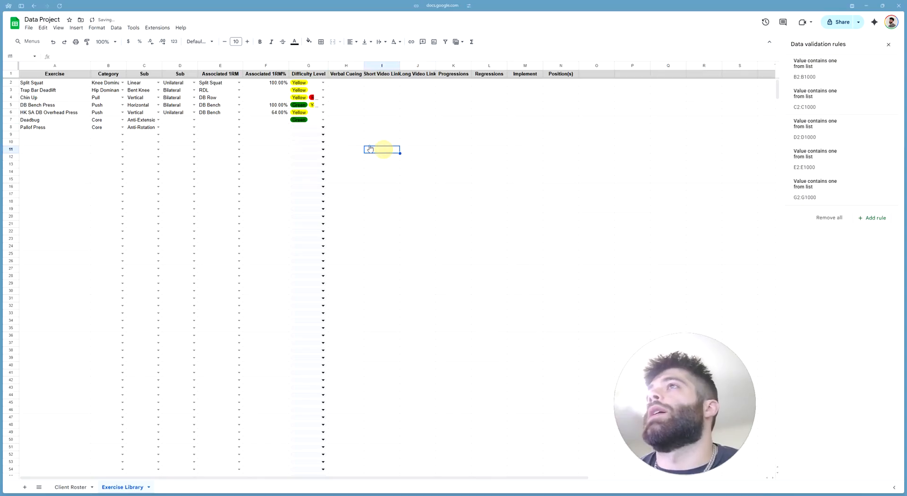
left_click(305, 127)
left_click(309, 151)
left_click(416, 158)
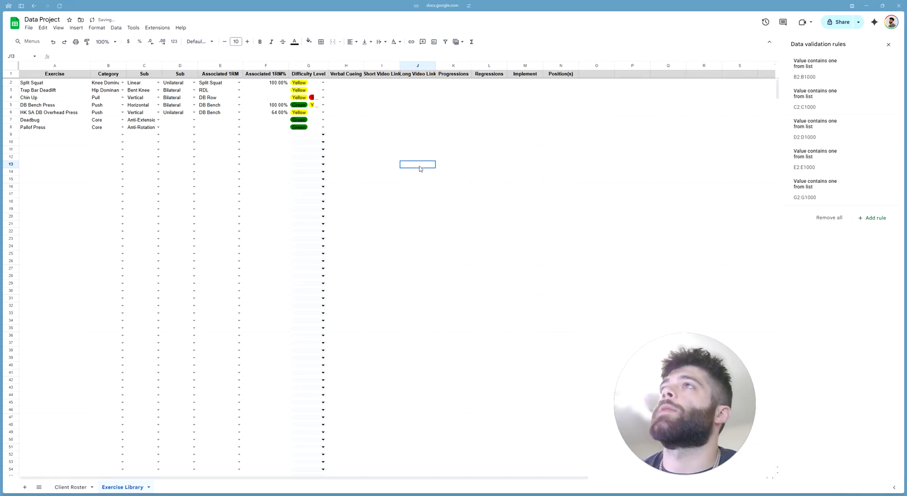
left_click(503, 247)
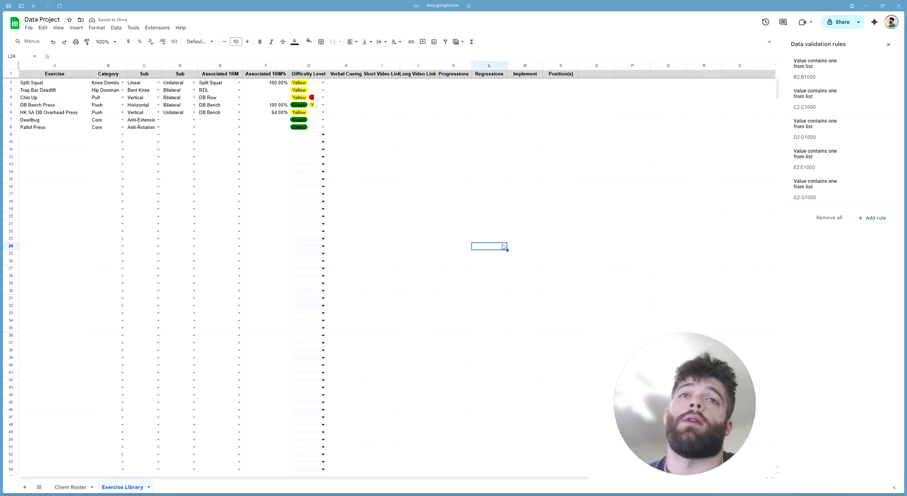
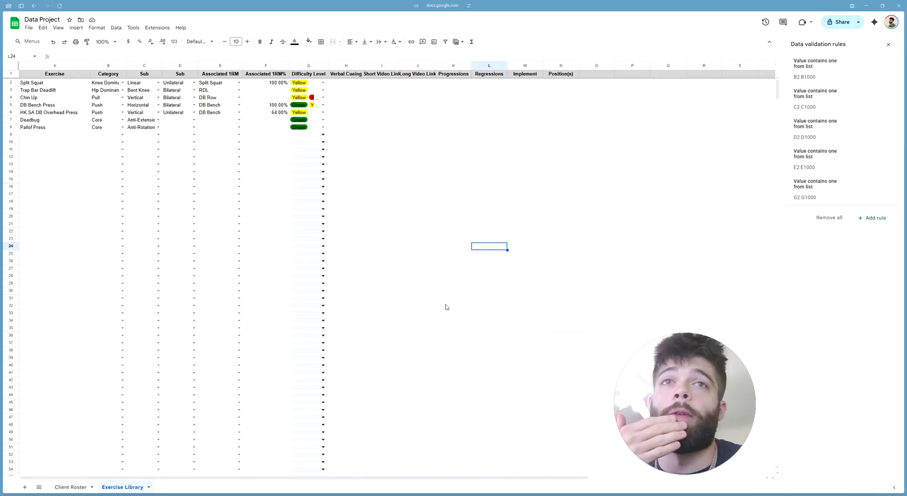
left_click(393, 172)
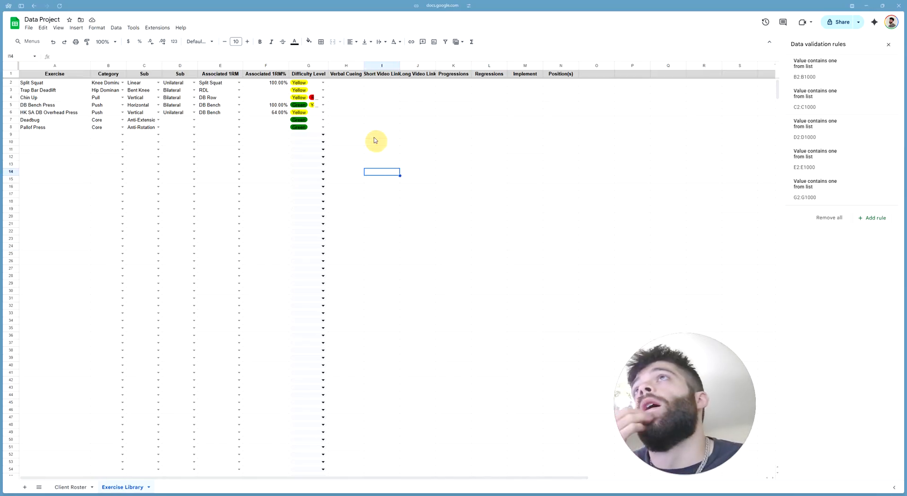
double_click(348, 82)
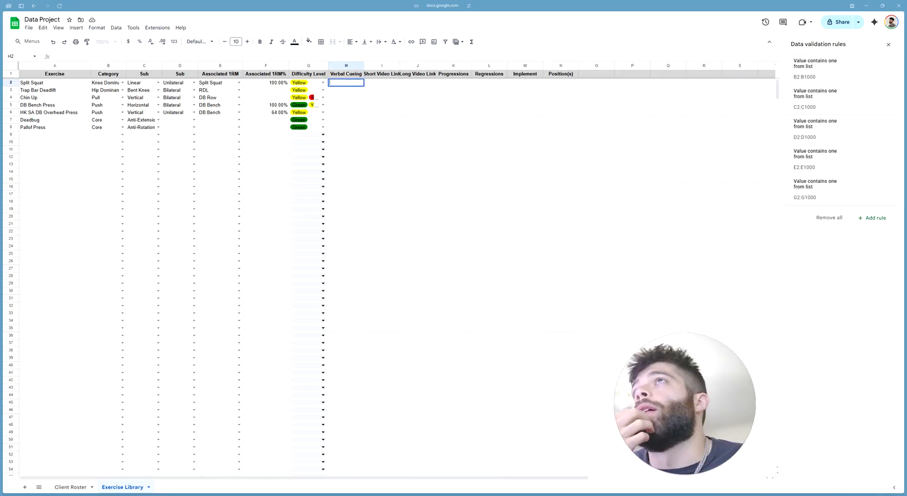
left_click(371, 136)
double_click(345, 84)
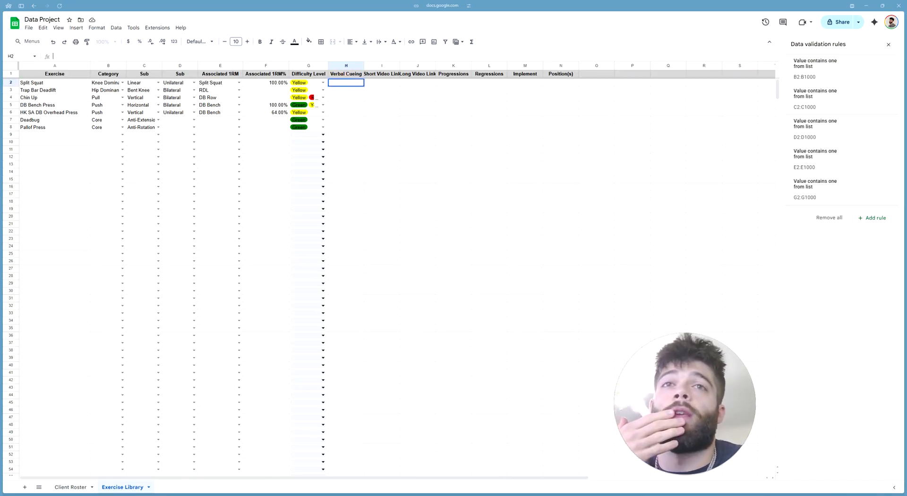
left_click(404, 217)
- Enter "split over a pad going straight up and down" as the Verbal Cueing text for the Split Squat row
left_click(341, 84)
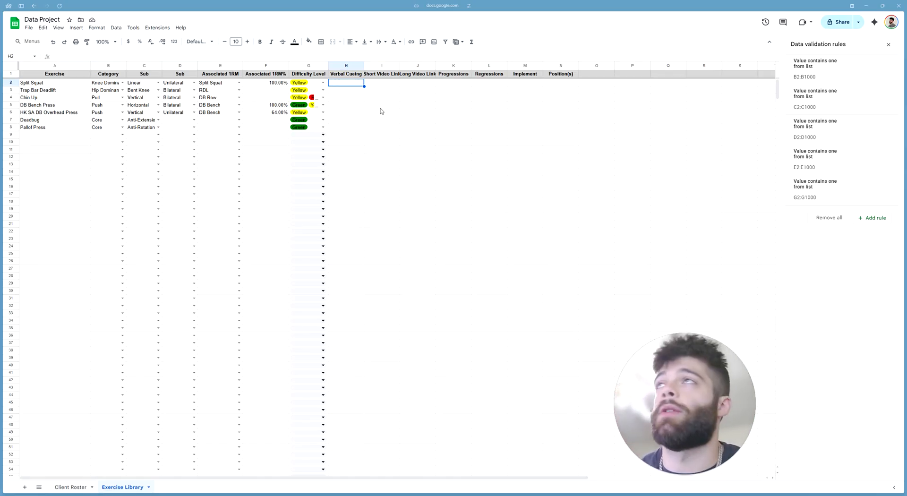
key("Return")
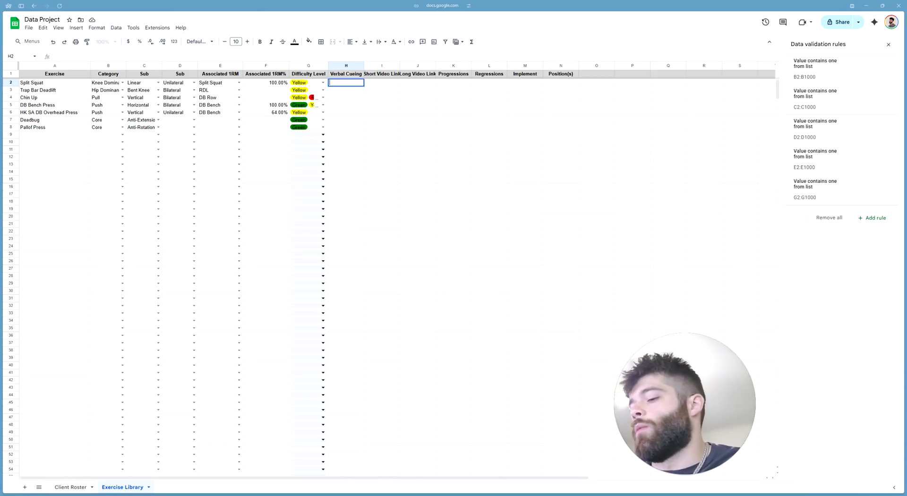
type("split over a pad")
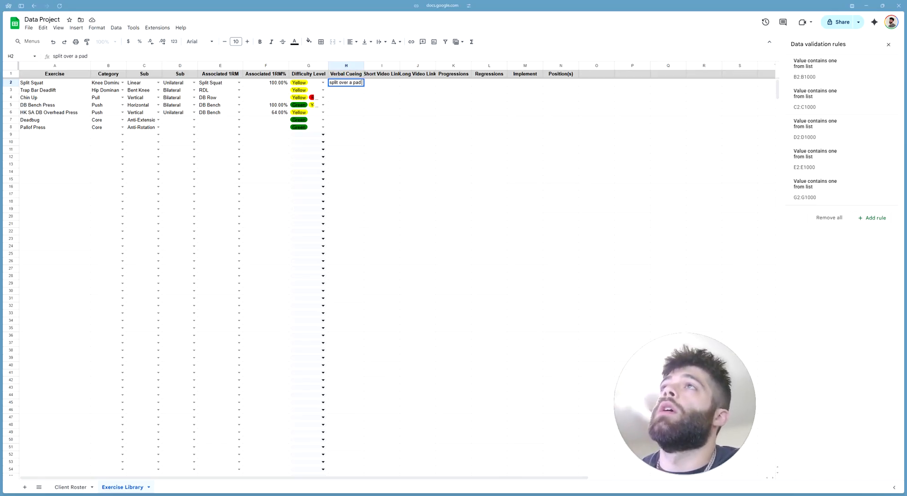
type(" going straight up")
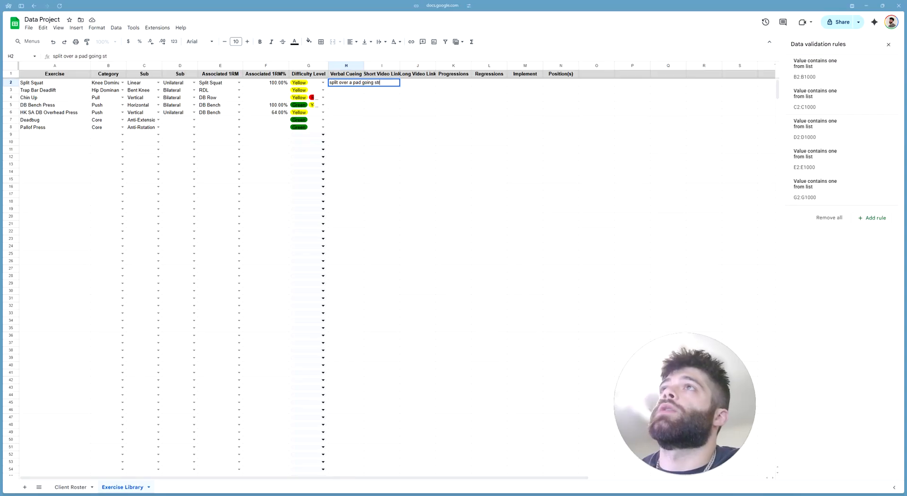
type(" and down")
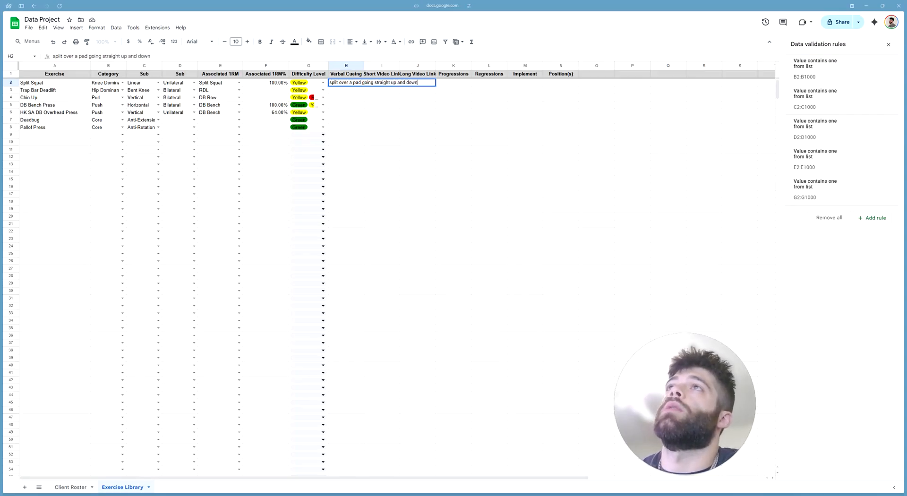
key("Return")
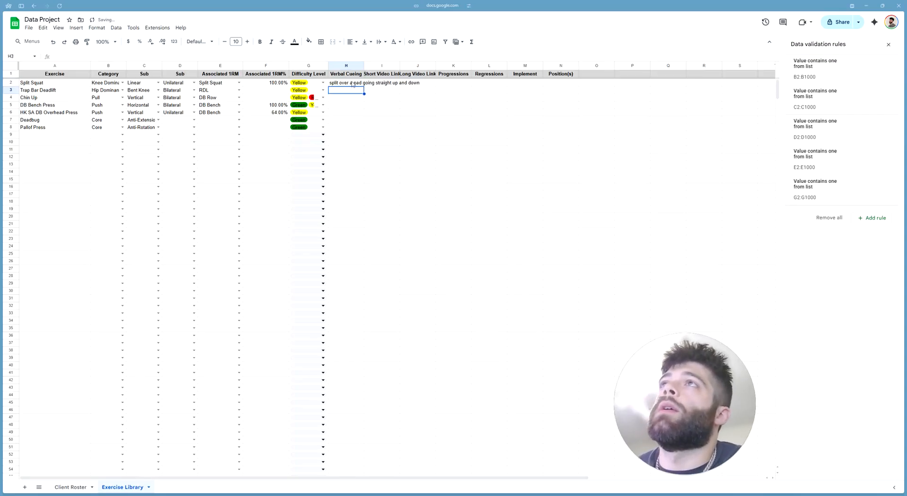
- Try filling the Split Squat row's Short Video Link cell with the text "Short Video Link" and clear it again
right_click(366, 84)
left_click(360, 97)
left_click(384, 84)
type("s")
left_click(401, 131)
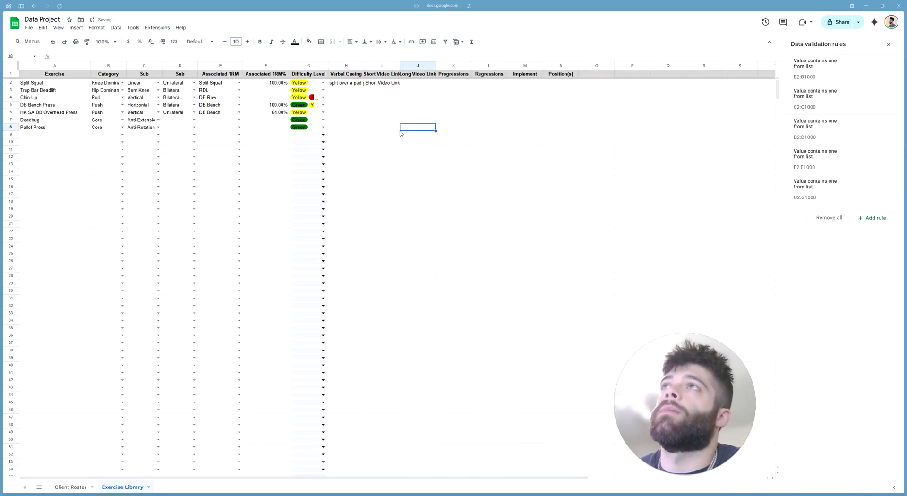
left_click(384, 84)
key("Delete")
- Try adding a second line reading "sads" to the Split Squat row's verbal cue, and undo that addition
left_click(384, 104)
left_click(356, 84)
key("shift+Return")
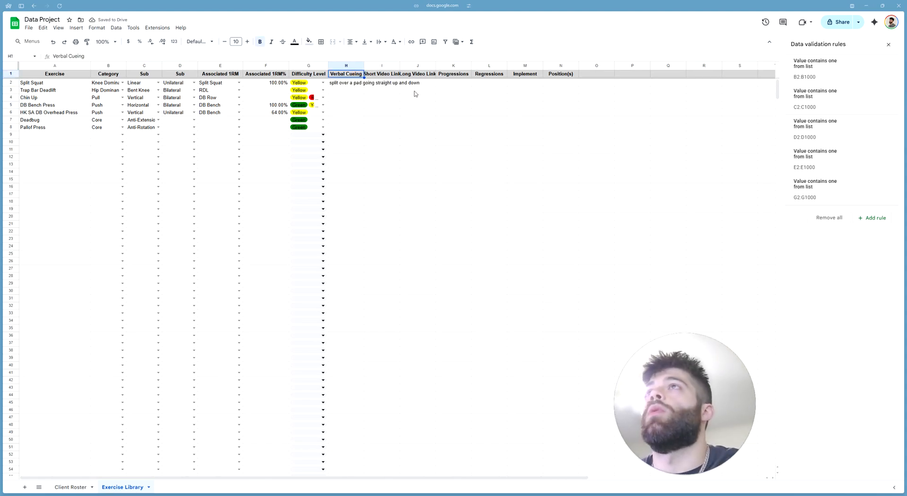
double_click(360, 83)
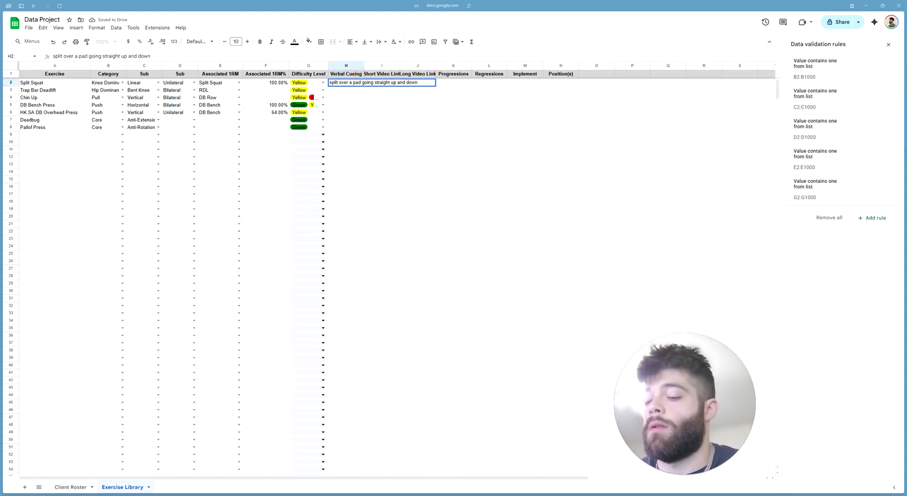
key("alt+Return")
type("sad")
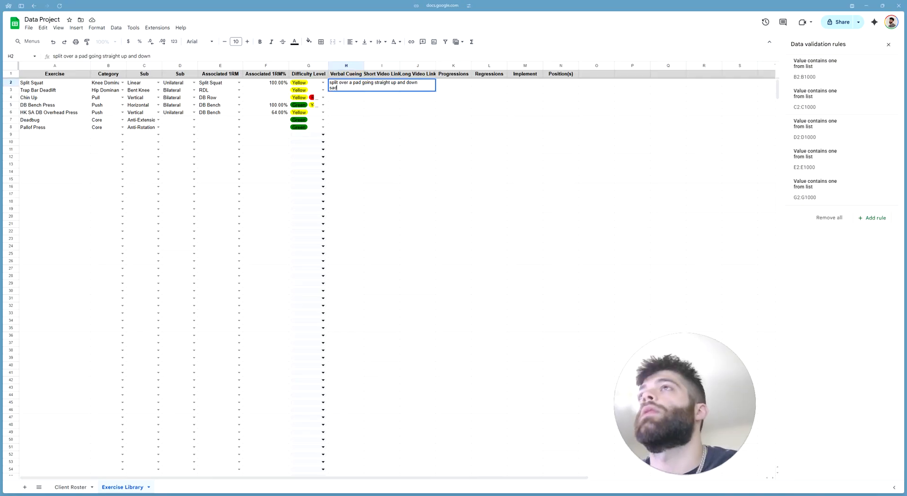
type("s")
key("Return")
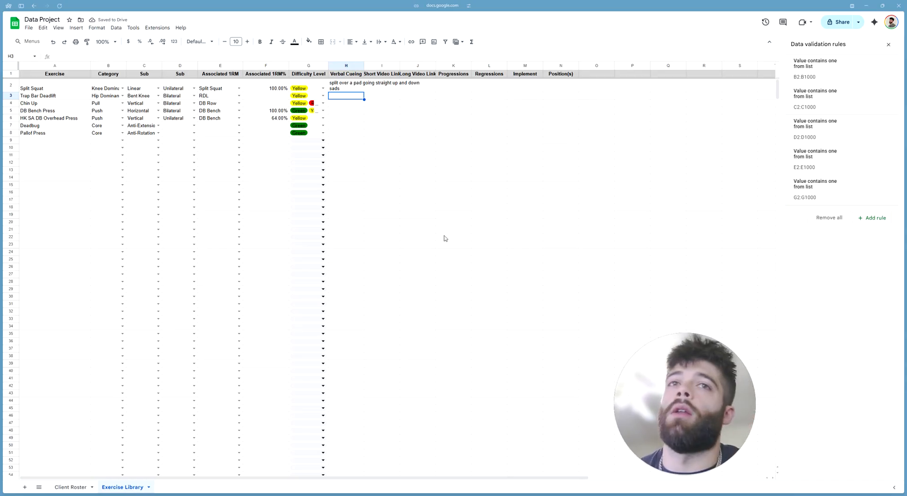
left_click(348, 88)
key("ctrl+z")
left_click(359, 127)
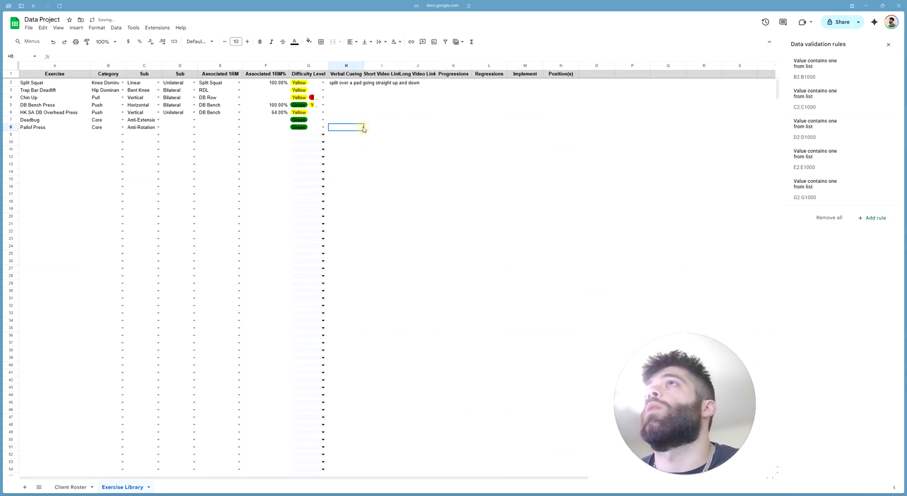
- Set the text wrapping of the entire Verbal Cueing column to Clip
left_click(343, 65)
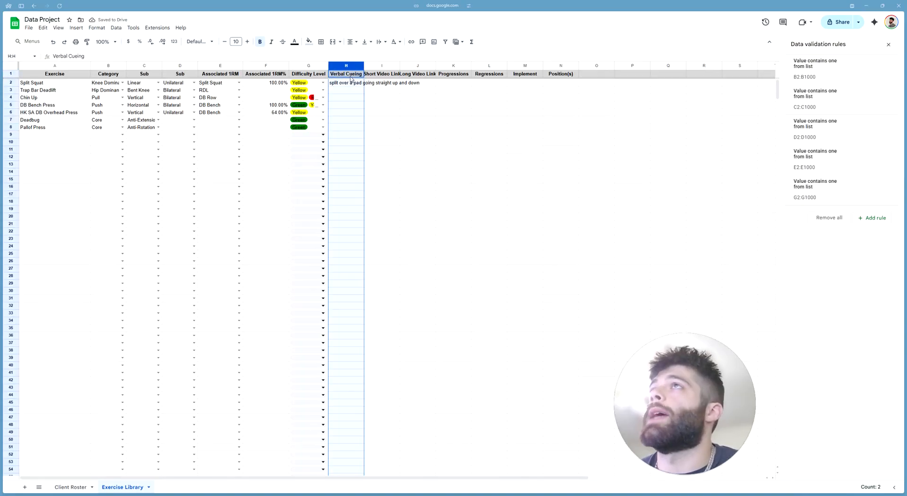
left_click(380, 43)
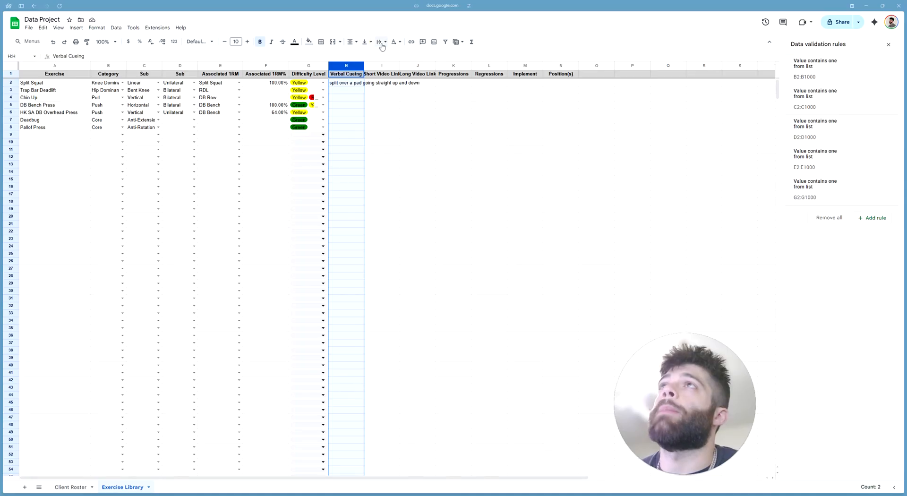
left_click(379, 43)
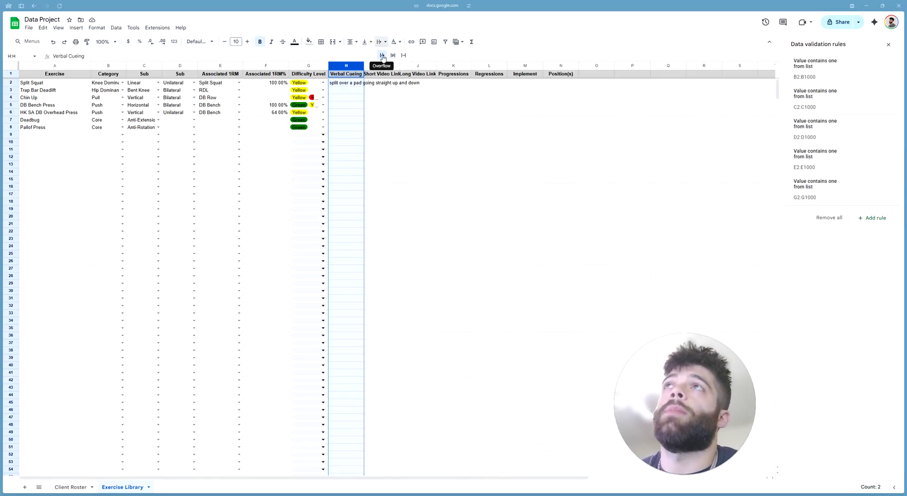
left_click(405, 56)
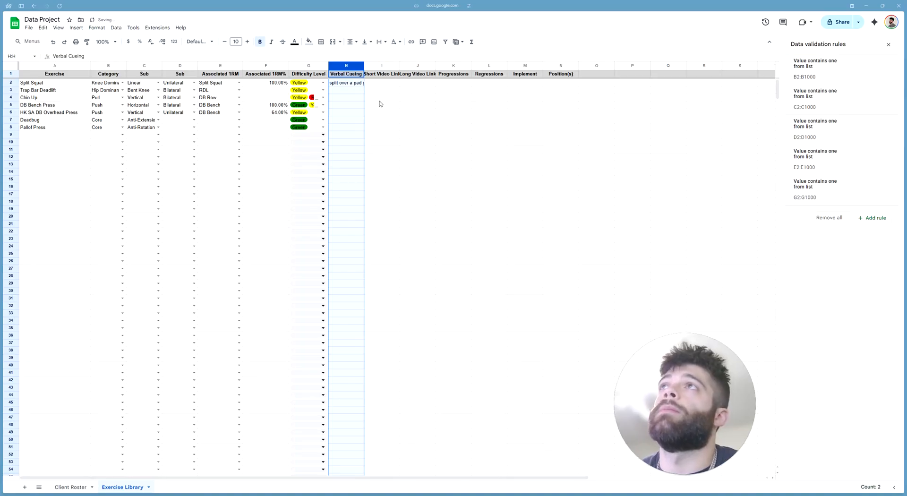
left_click(380, 100)
- Check the full text of the Split Squat row's clipped verbal cue and clear the cell
double_click(360, 83)
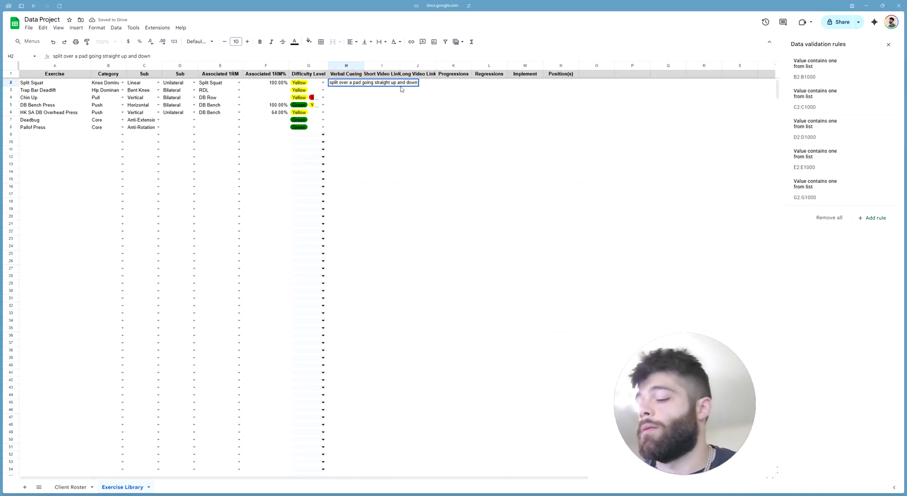
left_click(455, 107)
left_click(358, 85)
key("Delete")
left_click(375, 151)
left_click(380, 84)
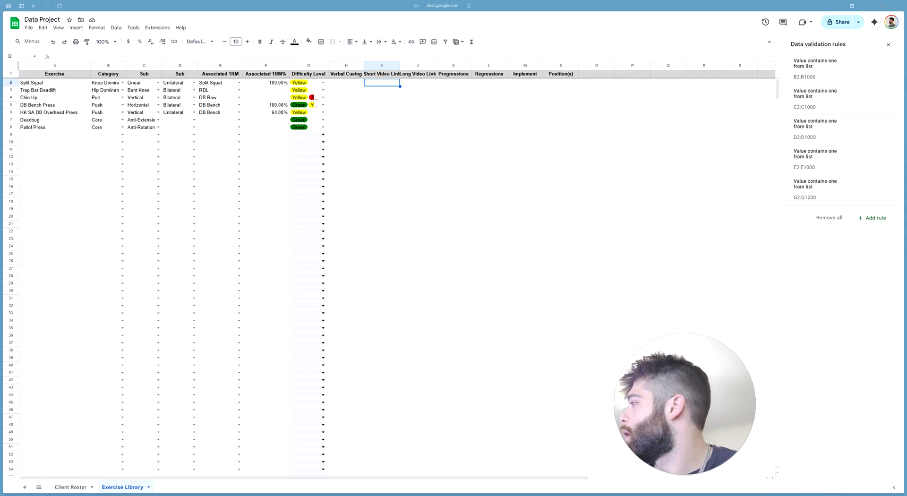
left_click(391, 143)
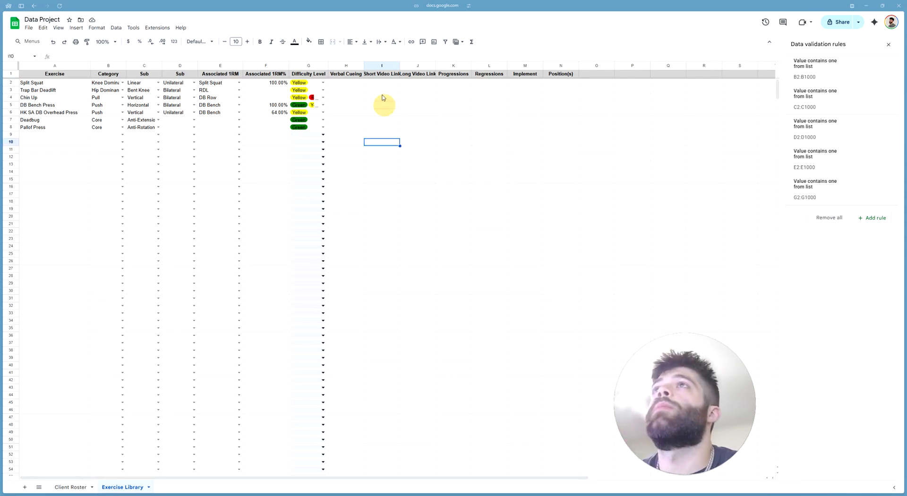
left_click(373, 120)
double_click(378, 123)
type("https://youtu.be/tWkXhqrNCX0?si=JDumejcUPdlYw8qA")
key("Return")
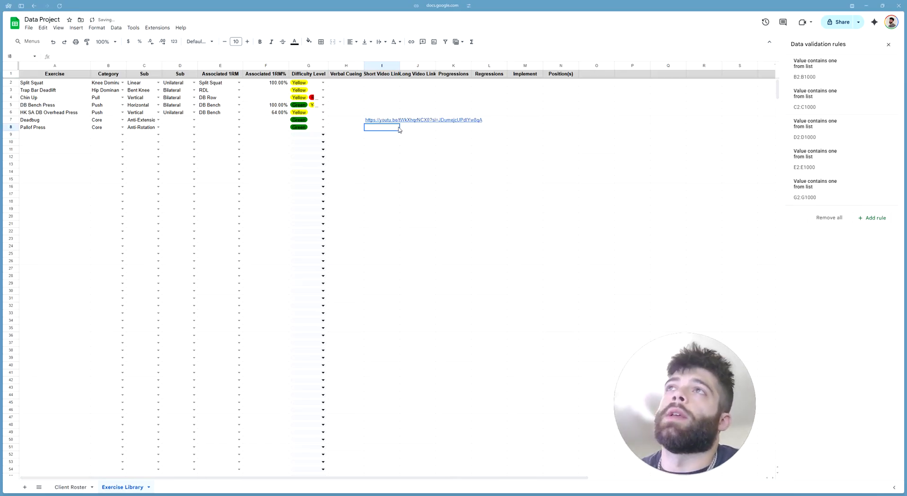
- Preview the video linked in the Deadbug row's Short Video Link cell
mouse_move(389, 123)
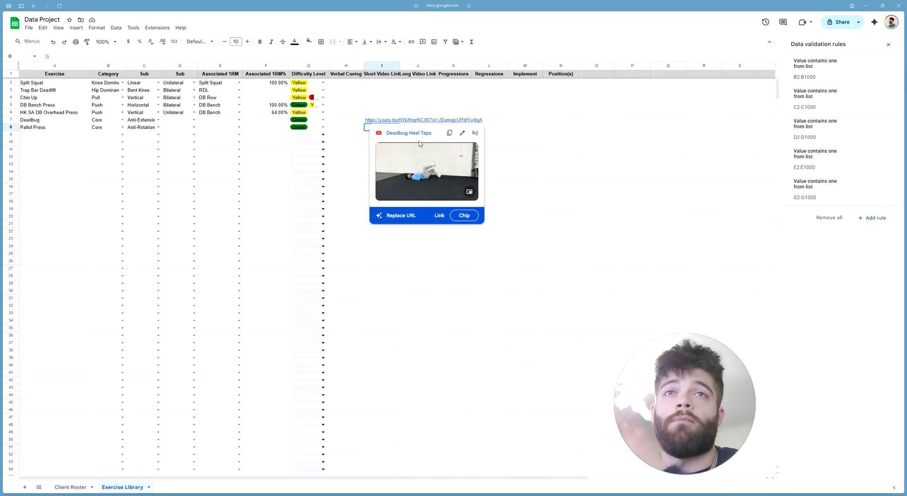
mouse_move(416, 156)
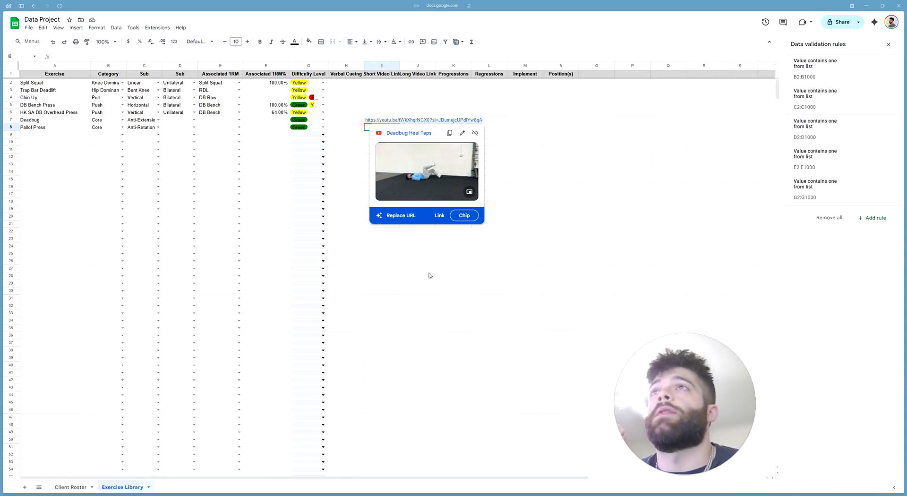
left_click(416, 289)
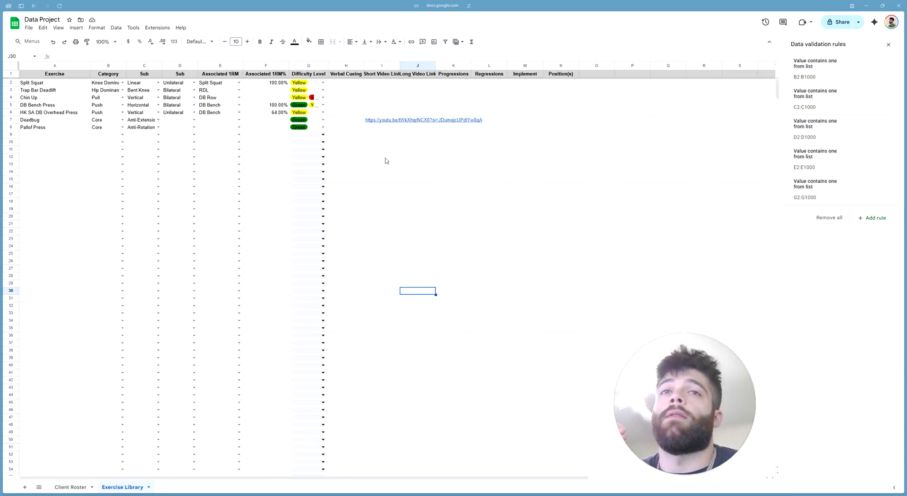
left_click(378, 121)
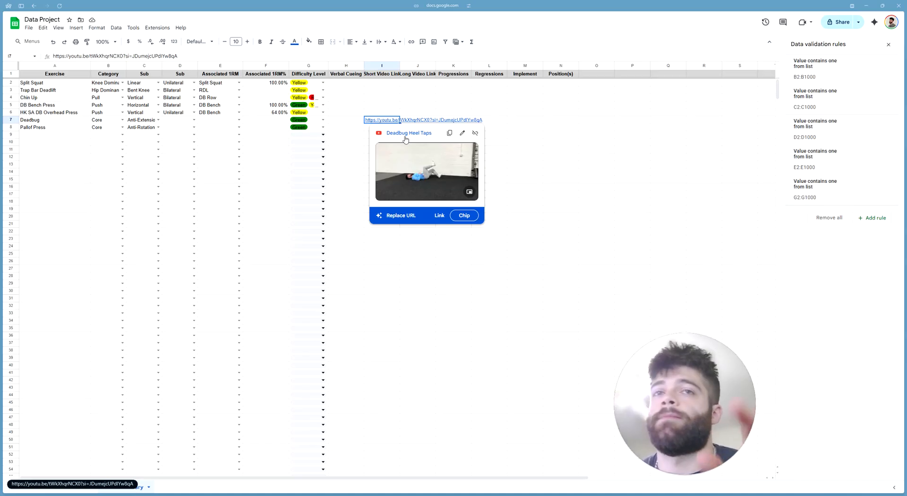
mouse_move(383, 172)
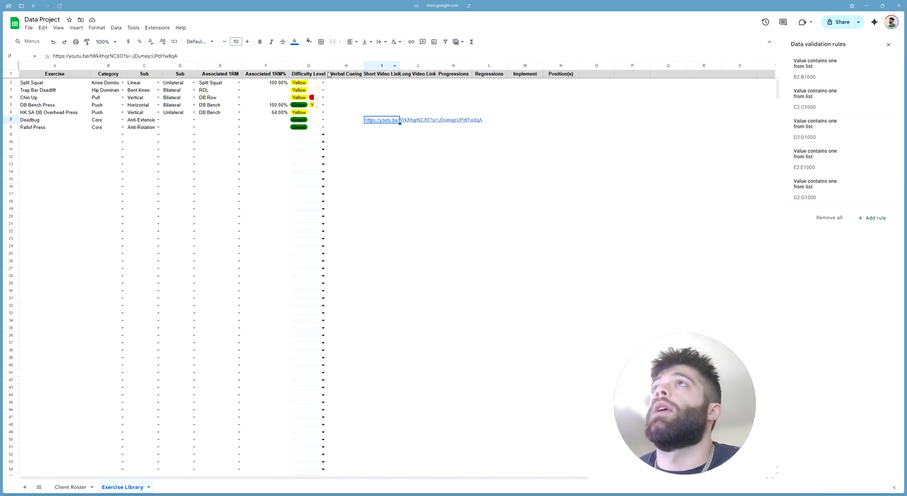
- Clip overflowing text throughout the Short Video Link column
left_click(383, 66)
left_click(380, 42)
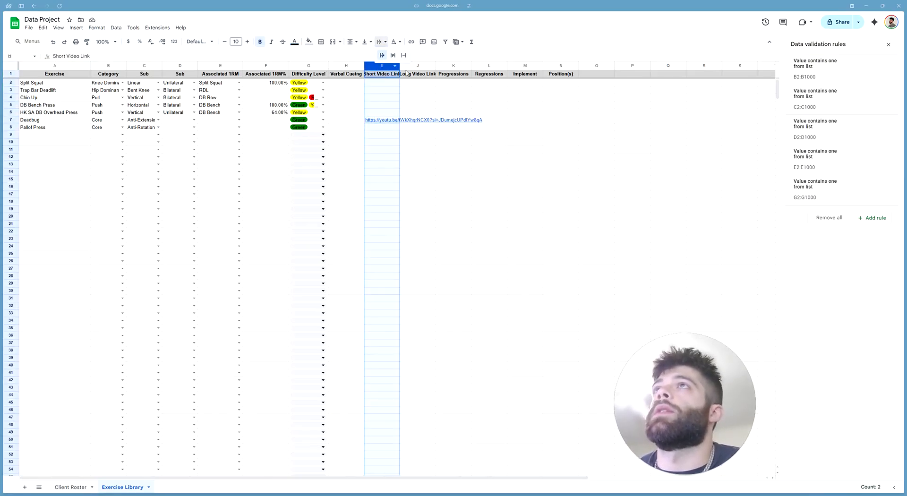
left_click(403, 56)
left_click(448, 179)
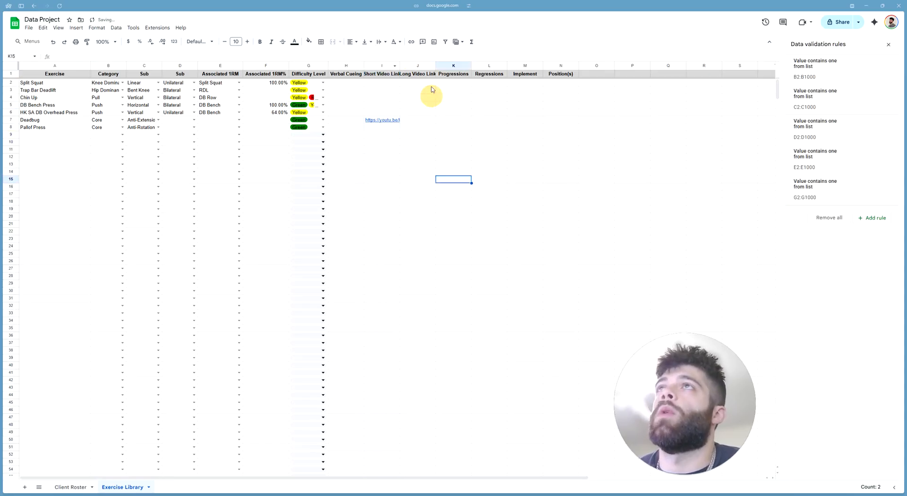
- Apply the Clip text wrapping option to the whole Long Video Link column
left_click(419, 66)
left_click(381, 41)
left_click(405, 57)
left_click(422, 131)
left_click(414, 122)
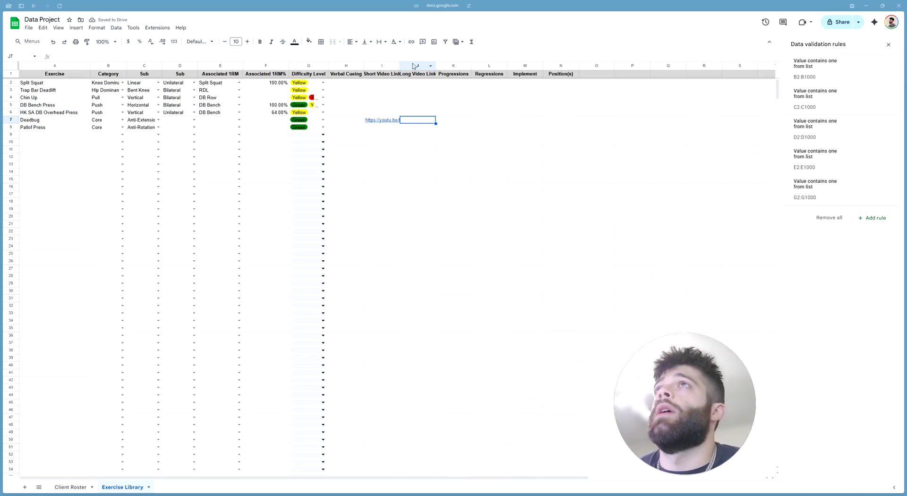
mouse_move(395, 121)
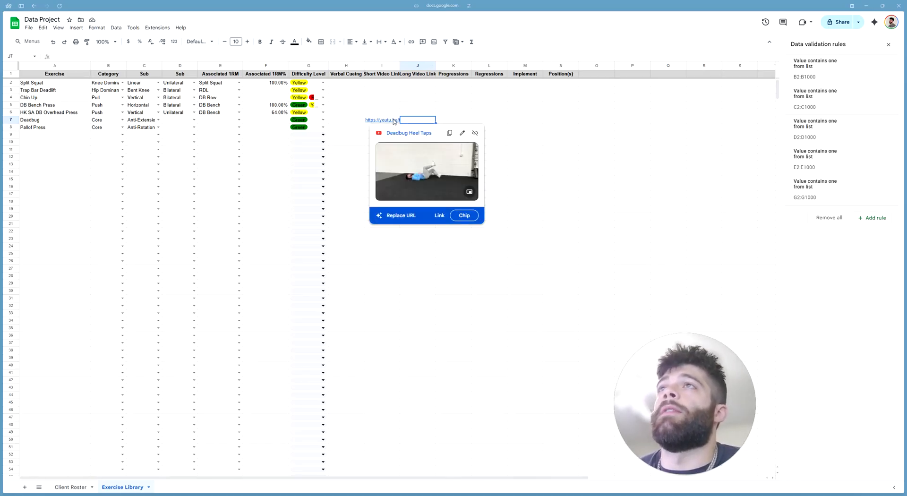
left_click(535, 121)
left_click(421, 122)
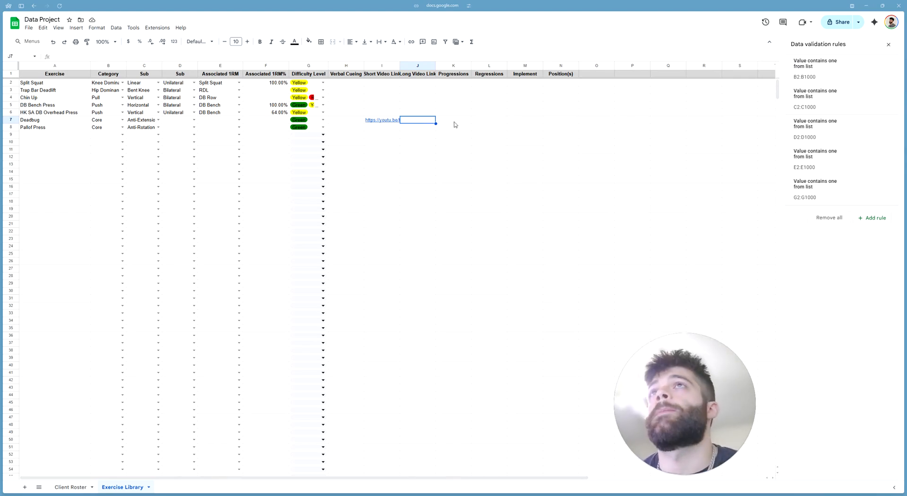
left_click(462, 84)
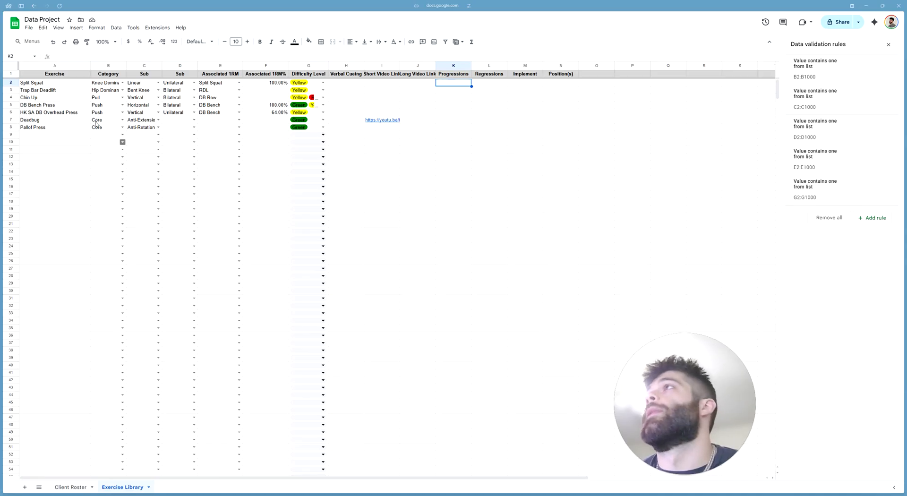
left_click(491, 187)
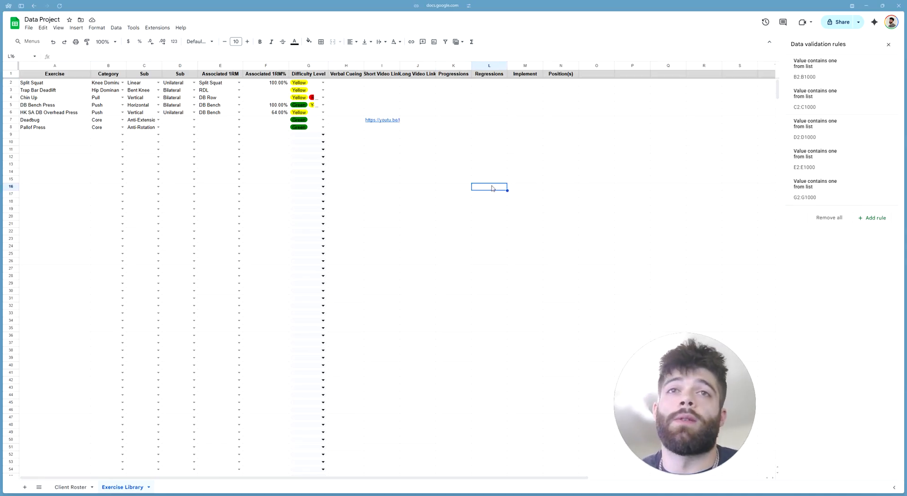
- Enter "Assisted Split Squat" as the regression in the Split Squat row
left_click(488, 84)
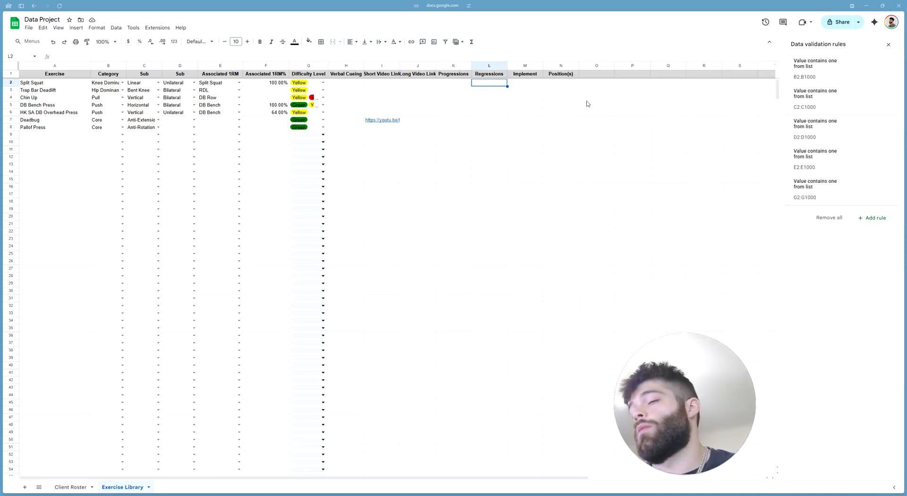
type("Assisted Split Squat")
key("Return")
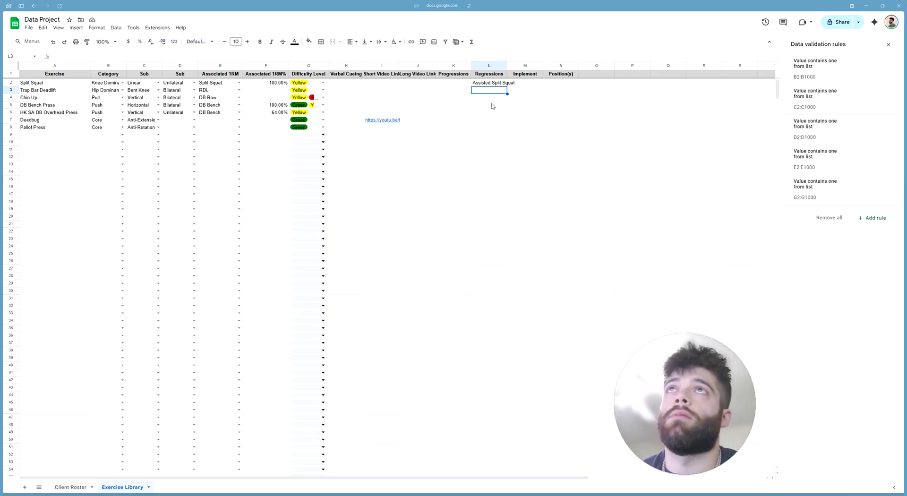
left_click(486, 136)
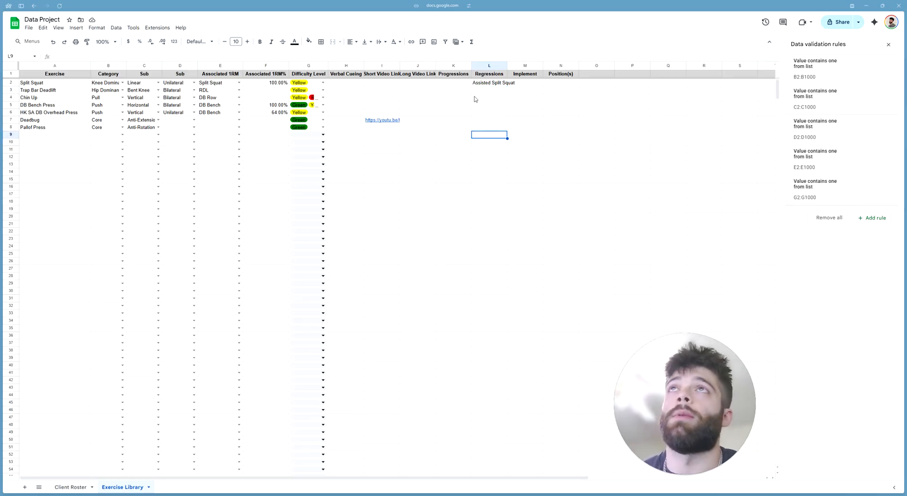
- Enter "Rear Foot Elevated Split Squat" as the progression in the Split Squat row
left_click(465, 84)
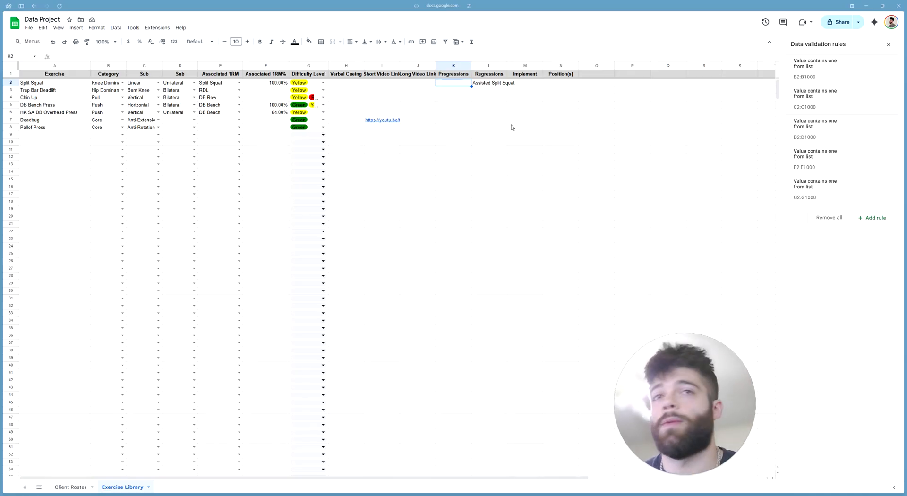
type("Rear Foot Eleva")
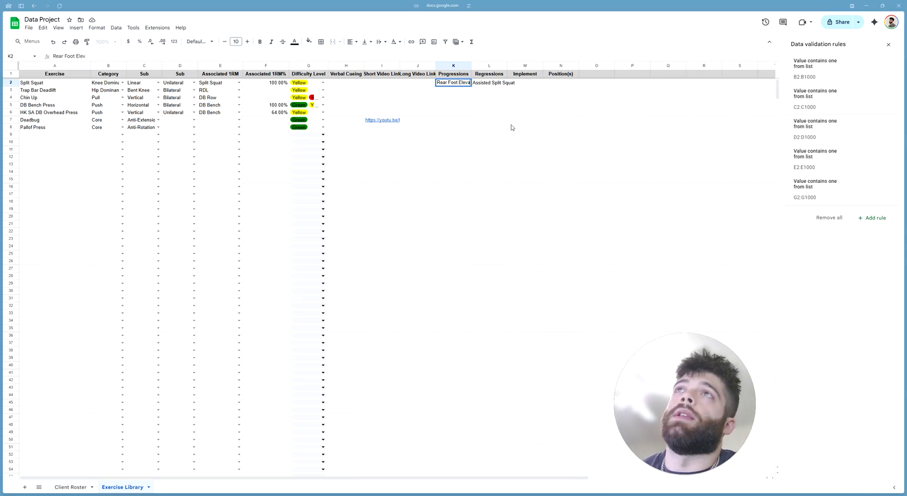
type("ted Split Squat")
key("Return")
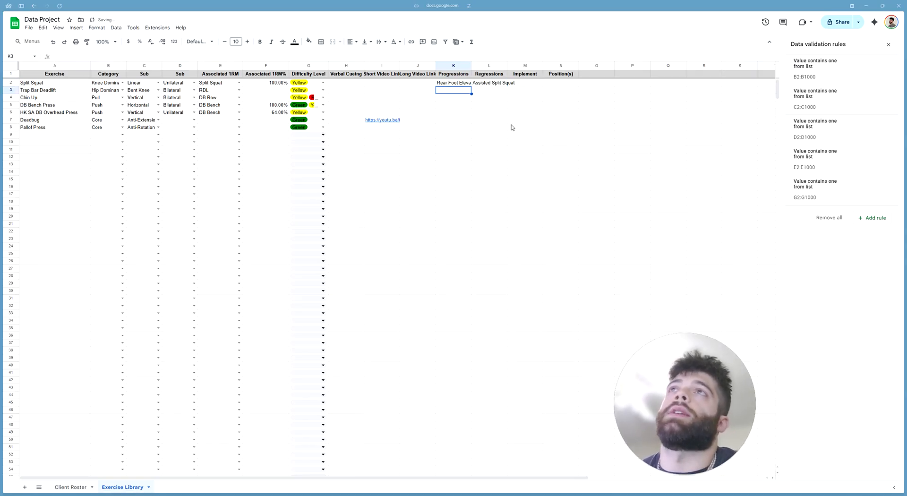
left_click(511, 145)
left_click(472, 188)
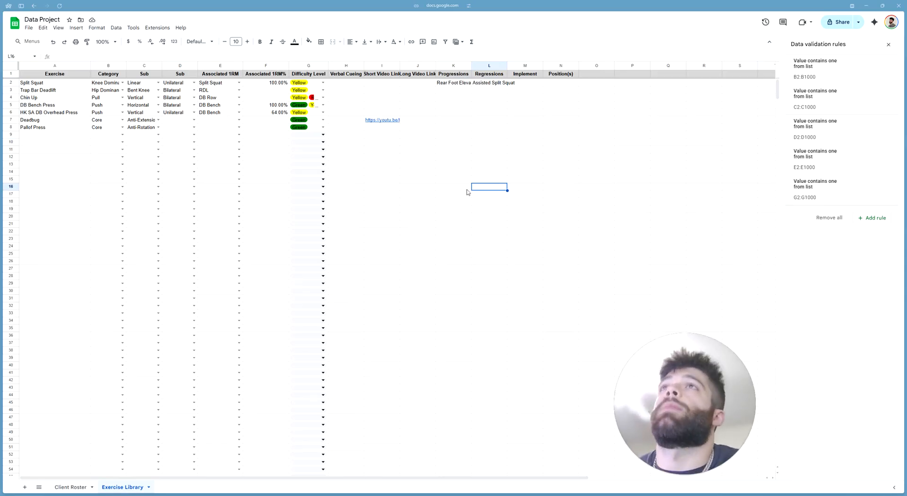
- Append ", SL Squat" to the existing progression in the Split Squat row
double_click(458, 84)
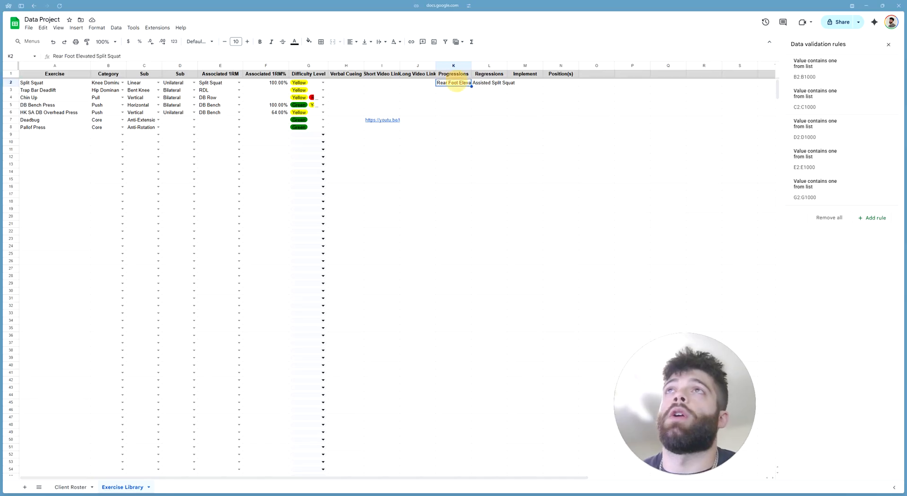
type(", SL Squat")
key("Return")
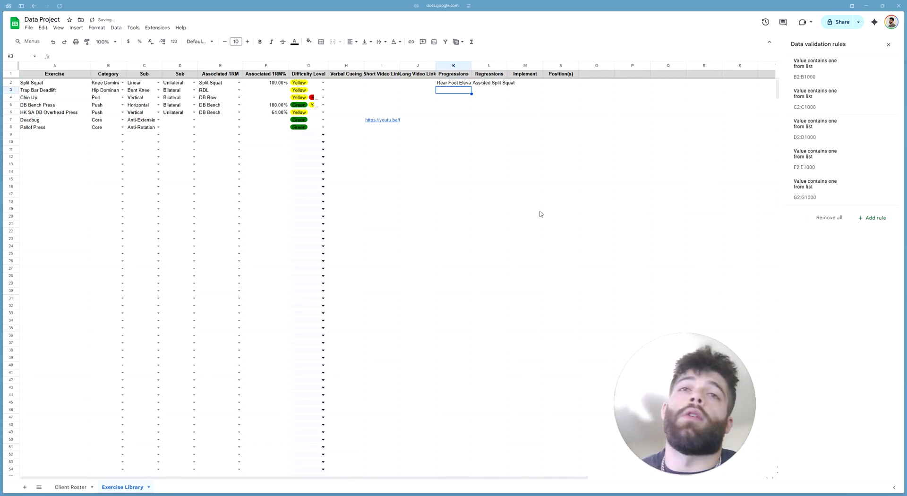
- Extend the Split Squat row's regression entry to read "Assisted Split Squat, Press Out Squat"
double_click(493, 84)
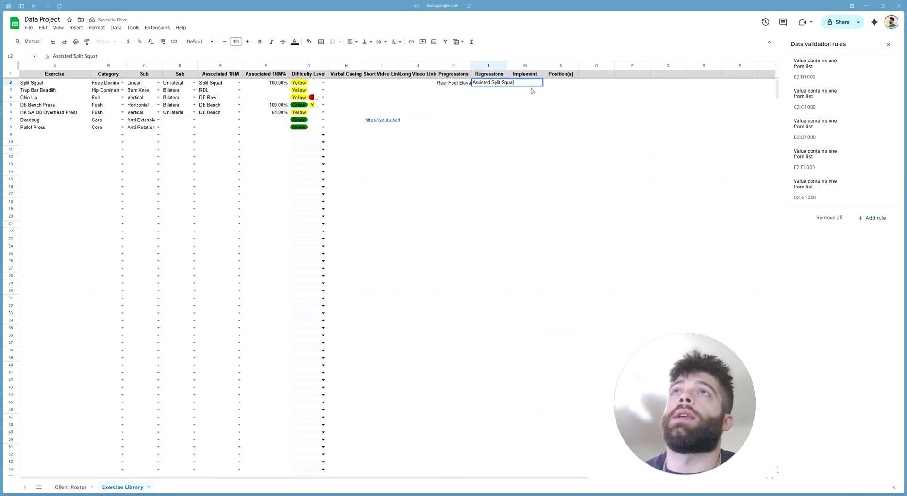
type(",")
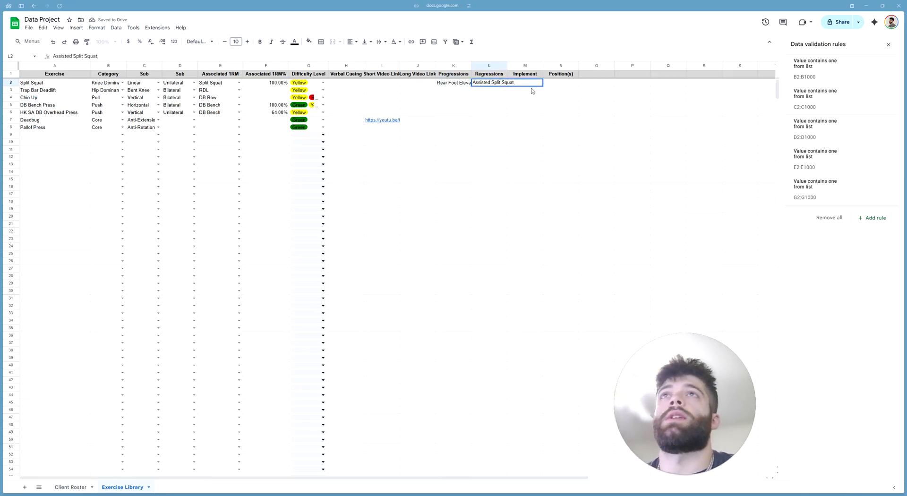
type(" SGoblet S")
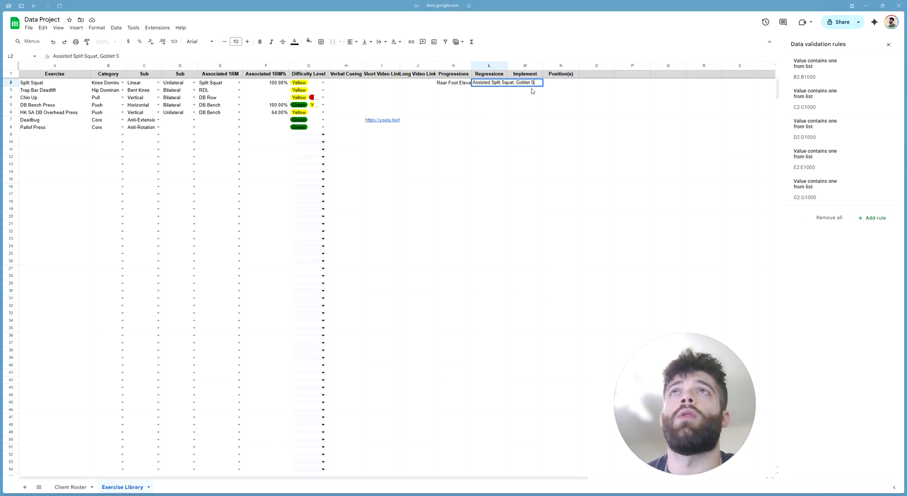
type("at")
key("BackSpace")
key("BackSpace")
key("BackSpace")
key("BackSpace")
key("BackSpace")
key("BackSpace")
key("BackSpace")
key("BackSpace")
key("BackSpace")
key("BackSpace")
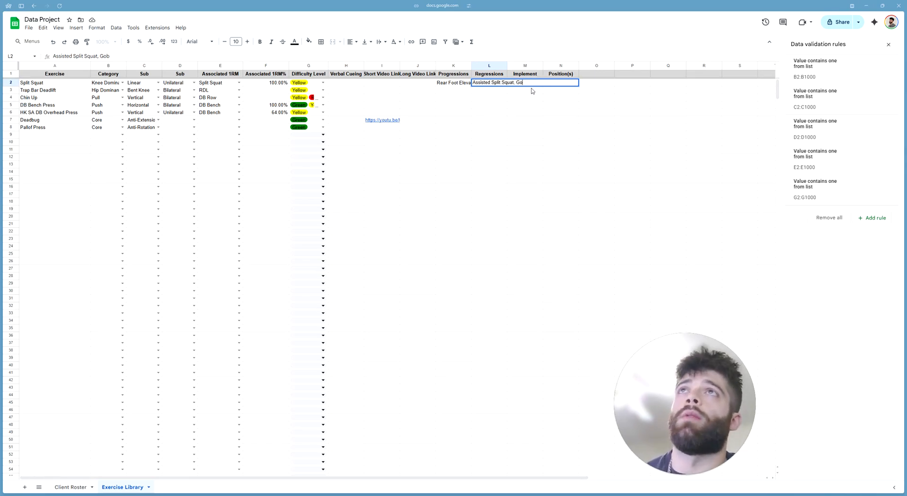
type("Press Out Squat")
key("Return")
left_click(549, 120)
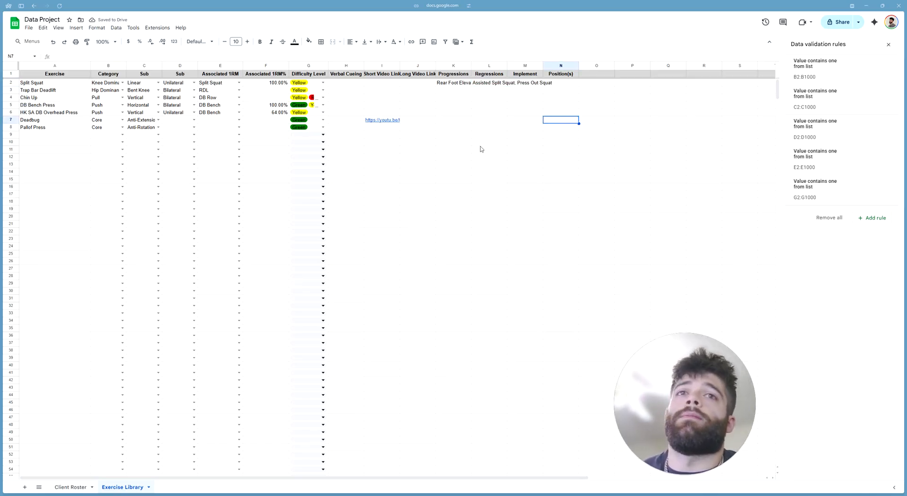
- Review the full Progressions and Regressions entries in the Split Squat row
left_click(455, 83)
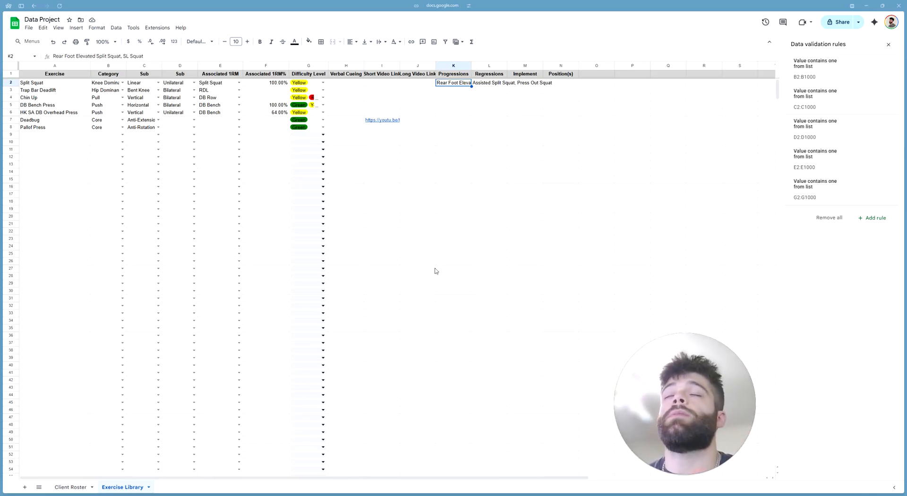
left_click(541, 190)
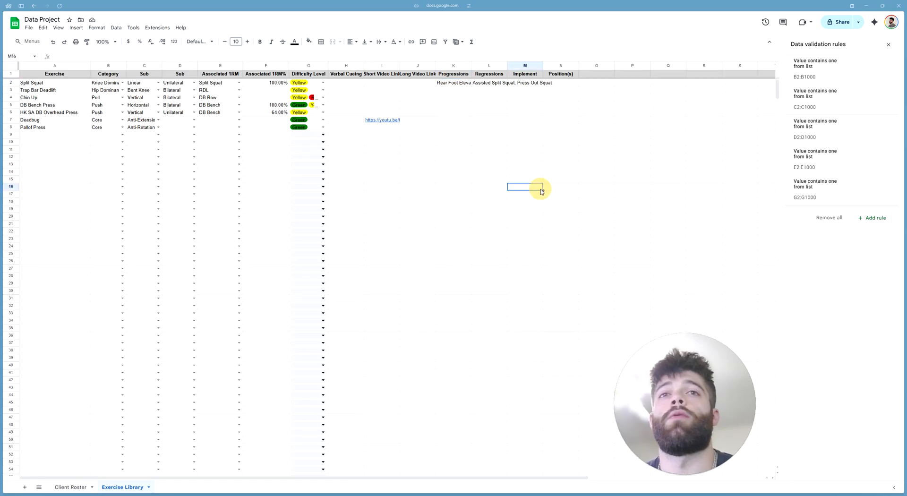
left_click(466, 84)
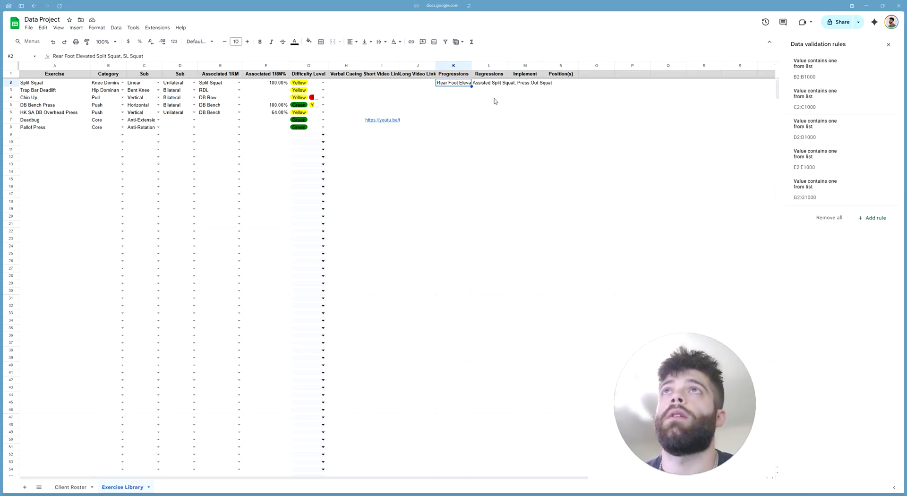
left_click(495, 85)
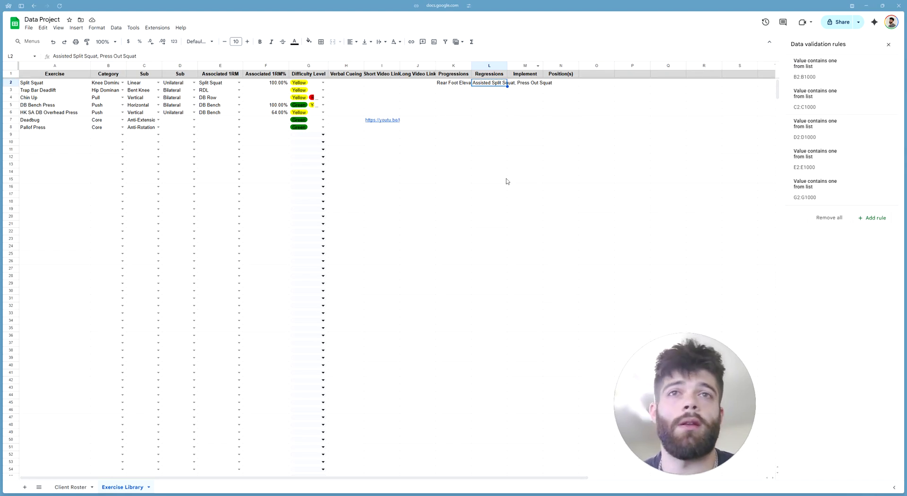
left_click(423, 136)
left_click(449, 132)
left_click(415, 113)
left_click(491, 188)
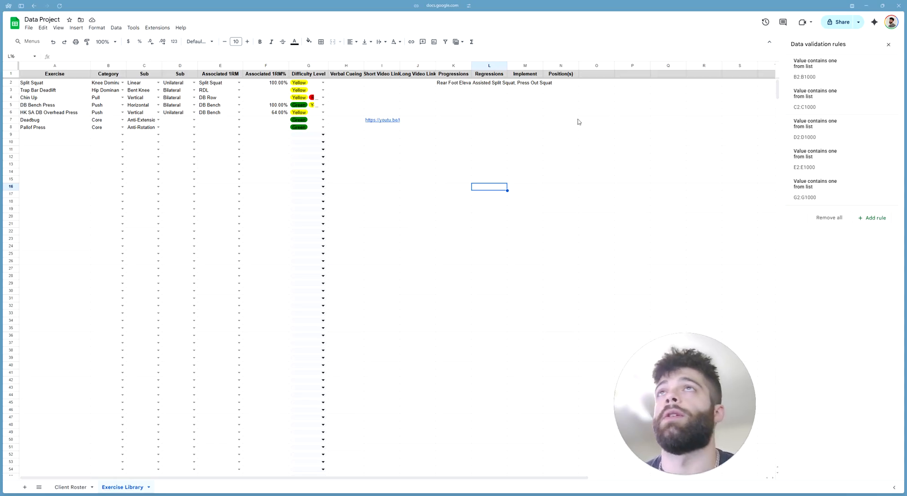
left_click(457, 84)
left_click(472, 164)
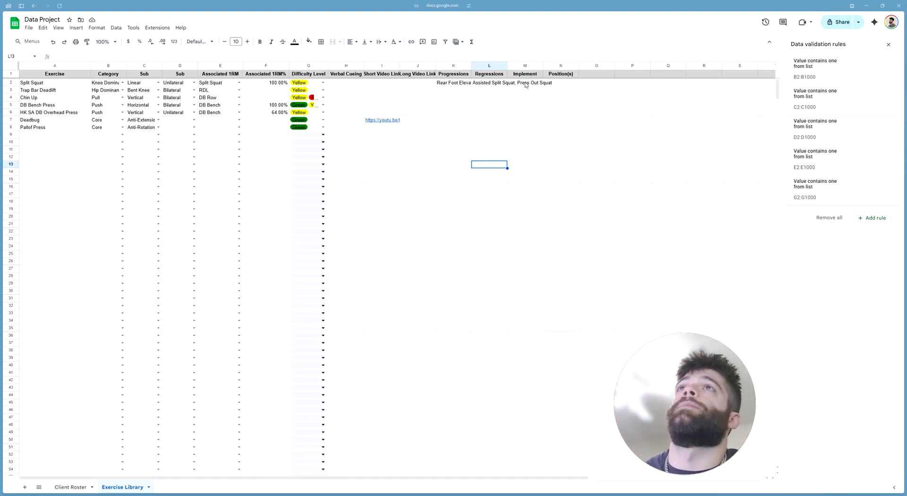
- Clip overflowing text throughout the Progressions and Regressions columns
left_click_drag(452, 65, 489, 65)
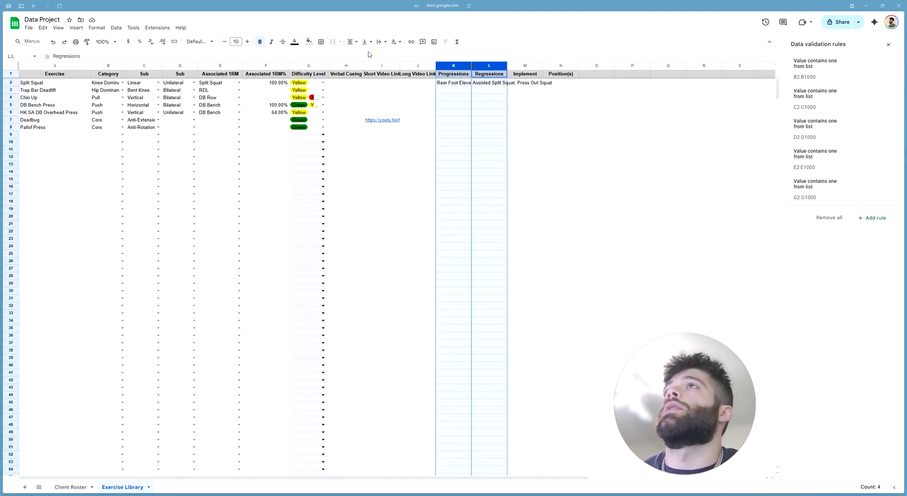
left_click(381, 43)
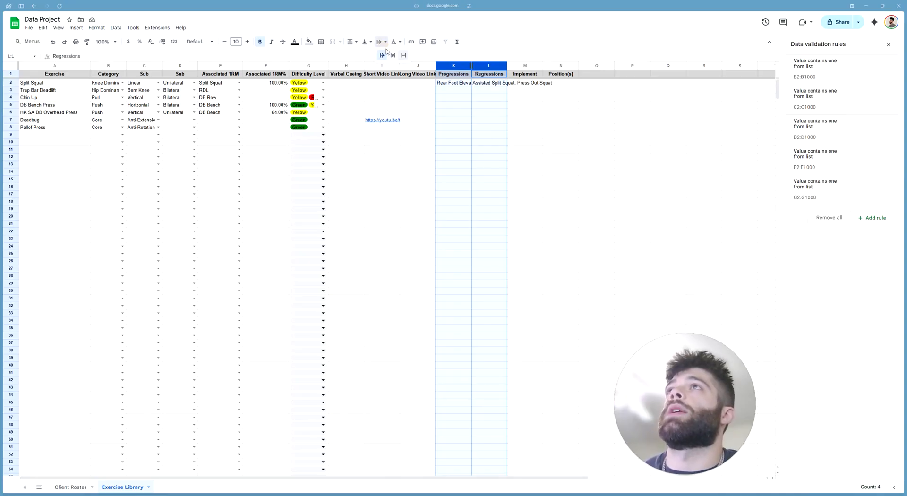
left_click(403, 56)
left_click(553, 120)
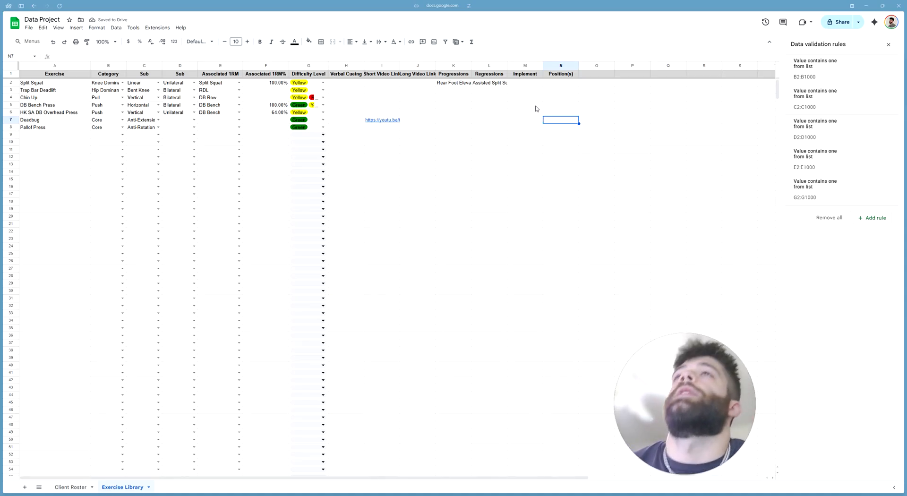
- Add a dropdown data validation rule for the Implement column, applied to the range 'Exercise Library'!M2:M
left_click(528, 85)
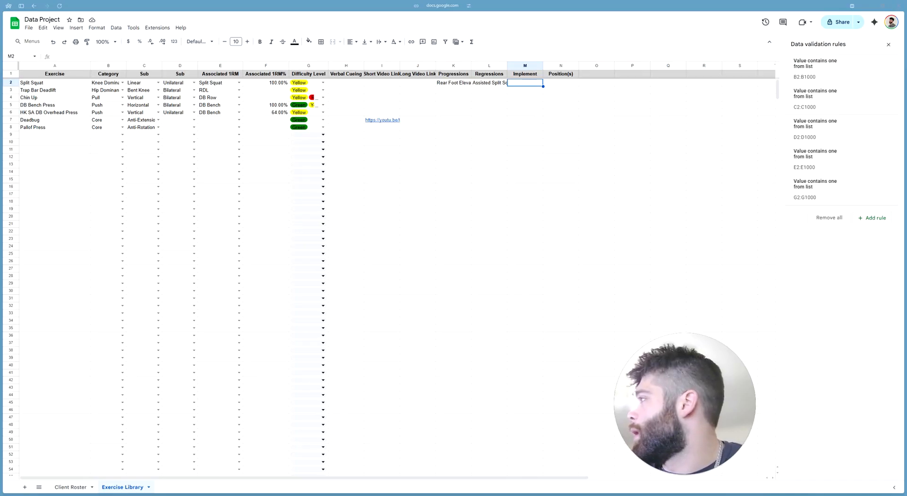
left_click(564, 114)
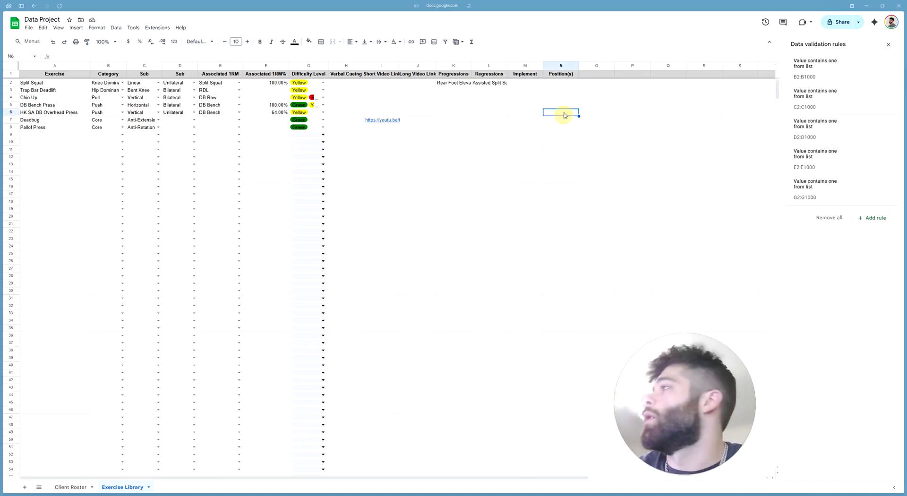
left_click(529, 84)
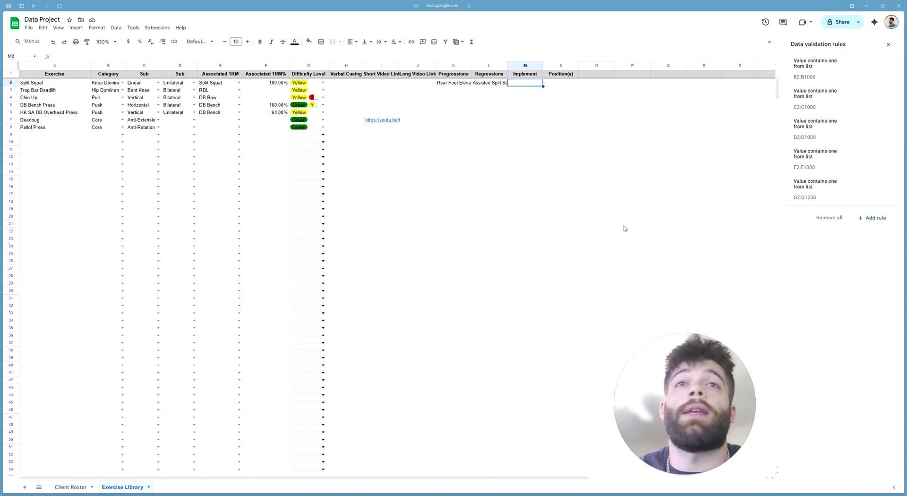
left_click(876, 218)
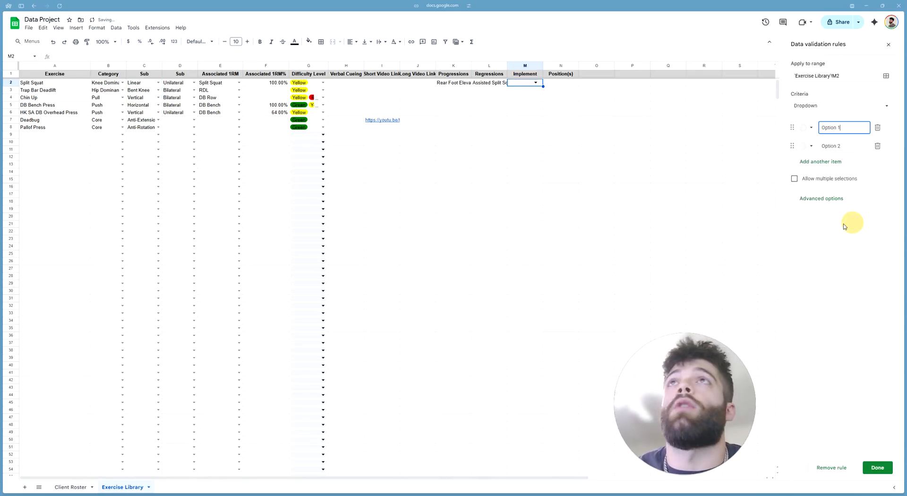
left_click(851, 75)
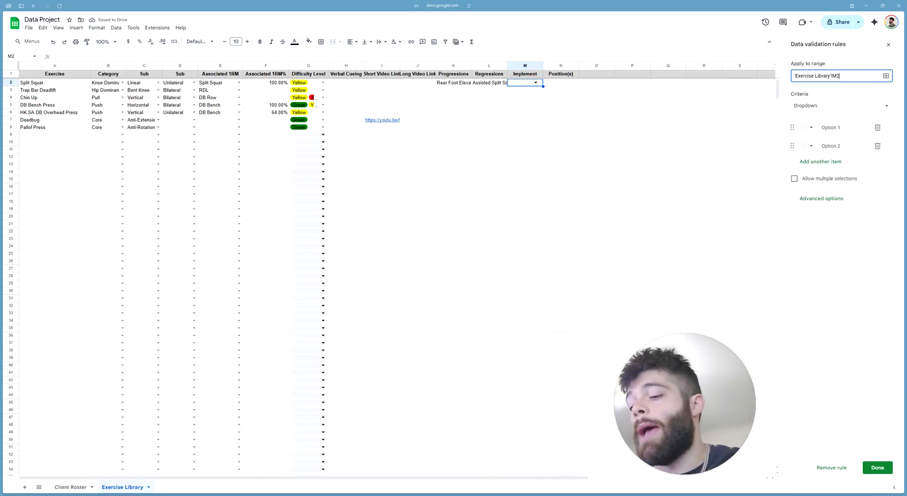
type(":M")
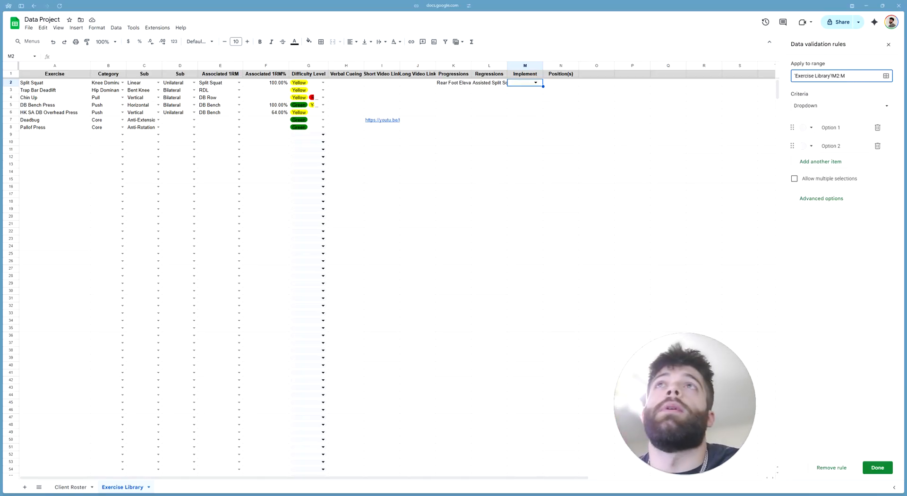
left_click(817, 105)
left_click(827, 107)
- Set the Implement dropdown's first two options to "Trap Bar" and "Dumbbell"
left_click_drag(847, 128, 817, 127)
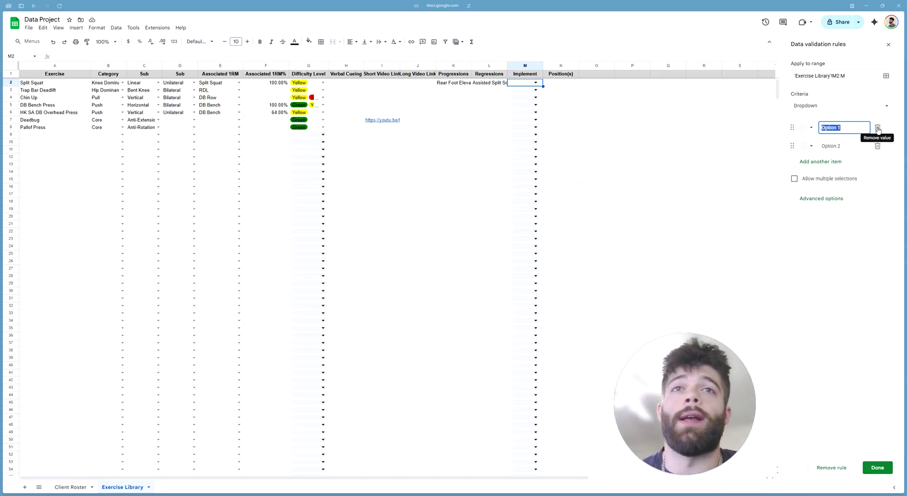
type("Trap Bar")
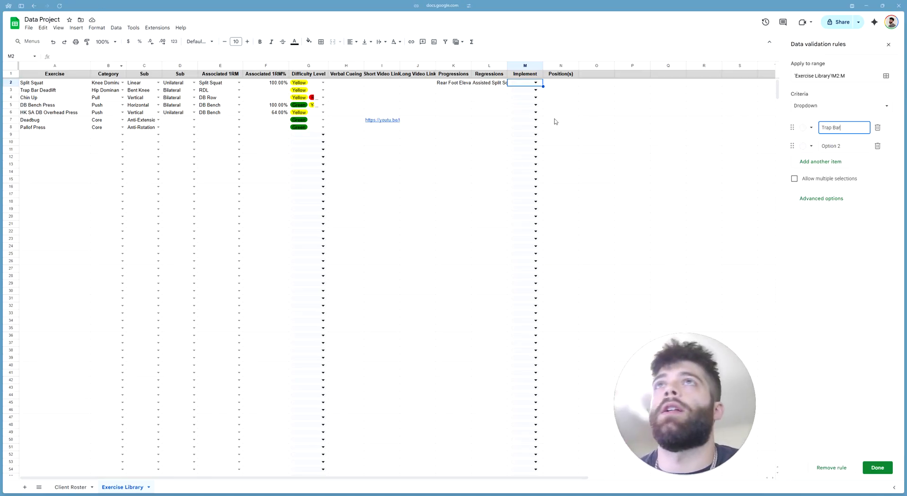
left_click(848, 147)
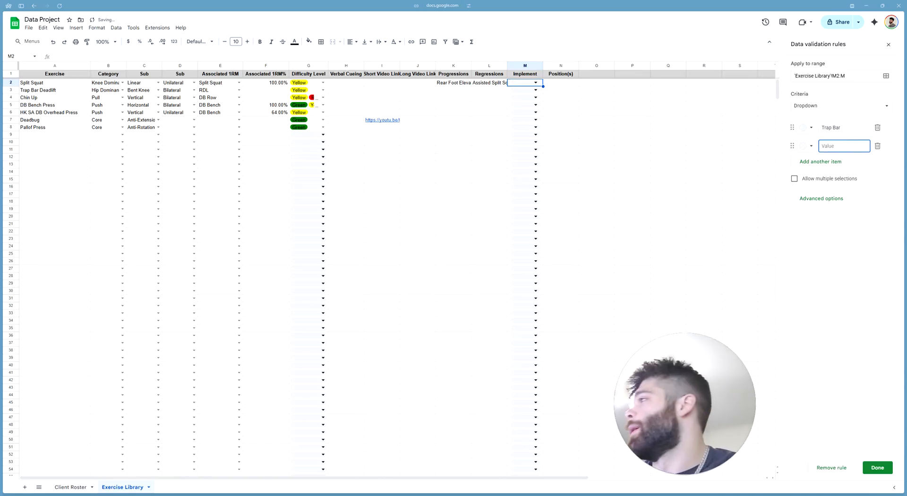
type("Dumbbell")
key("Return")
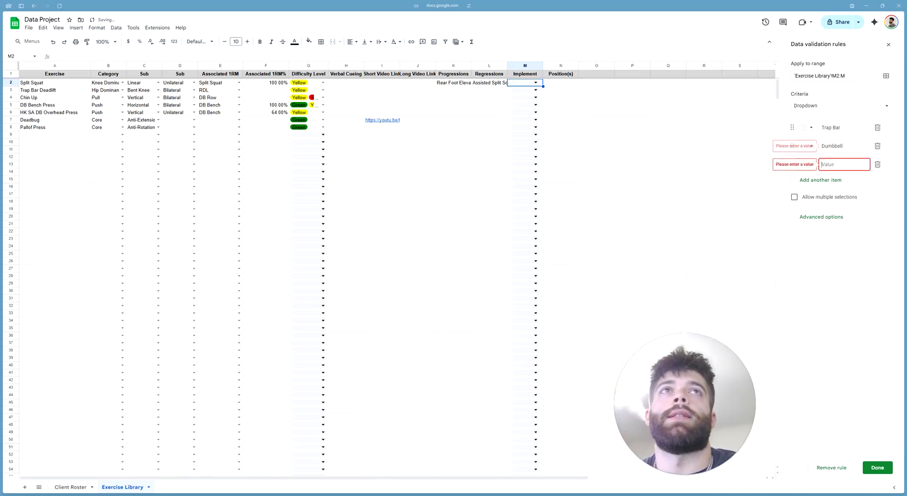
- Add "Barbell", "Band", "Cable" and "Ancore" as further options in the Implement dropdown
type("Barbell")
key("Return")
type("Band")
key("Return")
type("Cable")
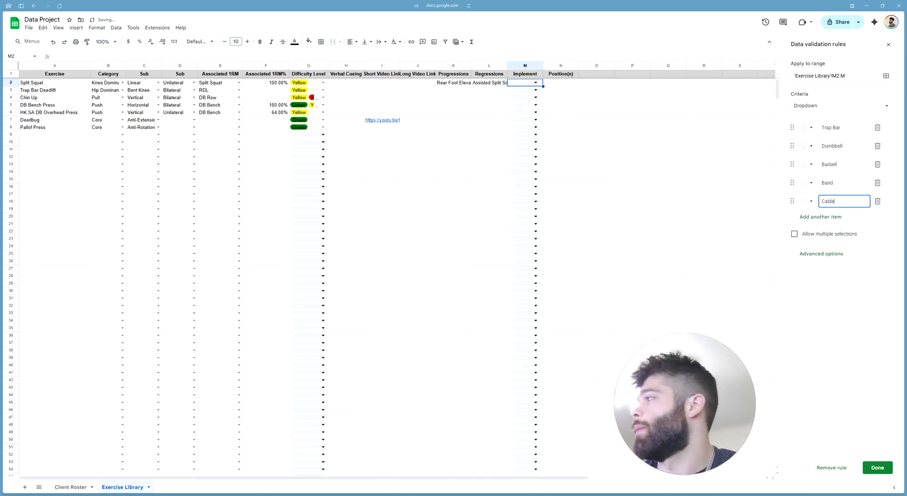
key("Return")
type("Ancore")
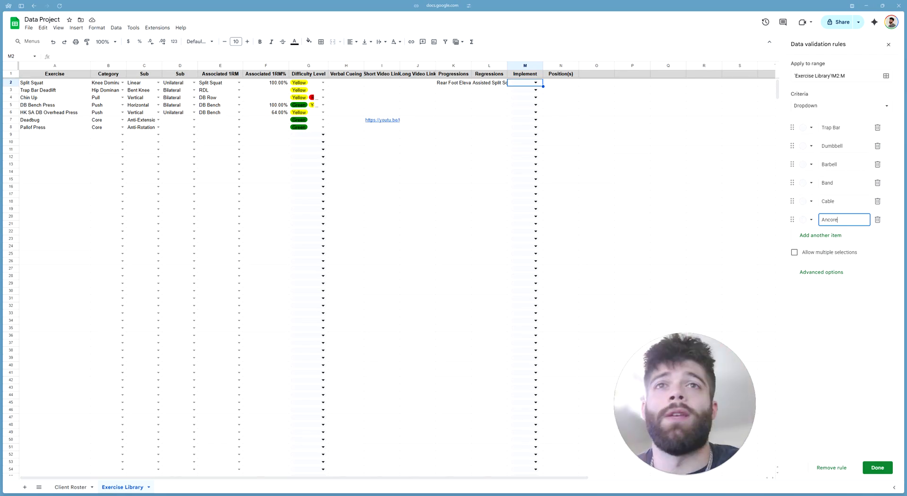
- Add "Body Weight" as the last Implement option, then save the rule with multiple selections allowed
key("Return")
type("Bodyweight")
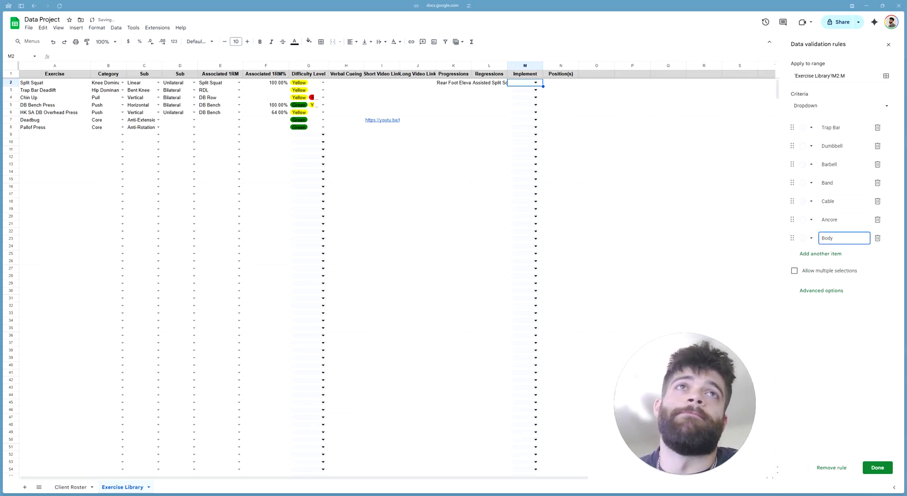
type("ight")
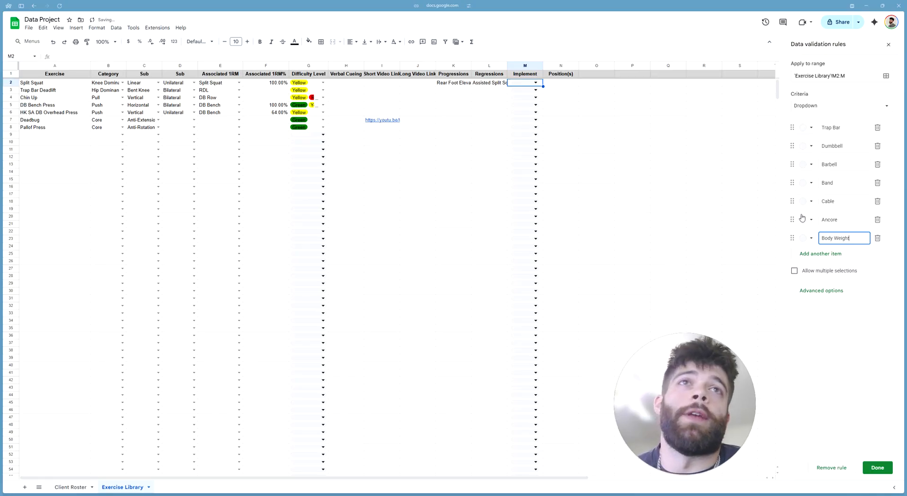
left_click(816, 272)
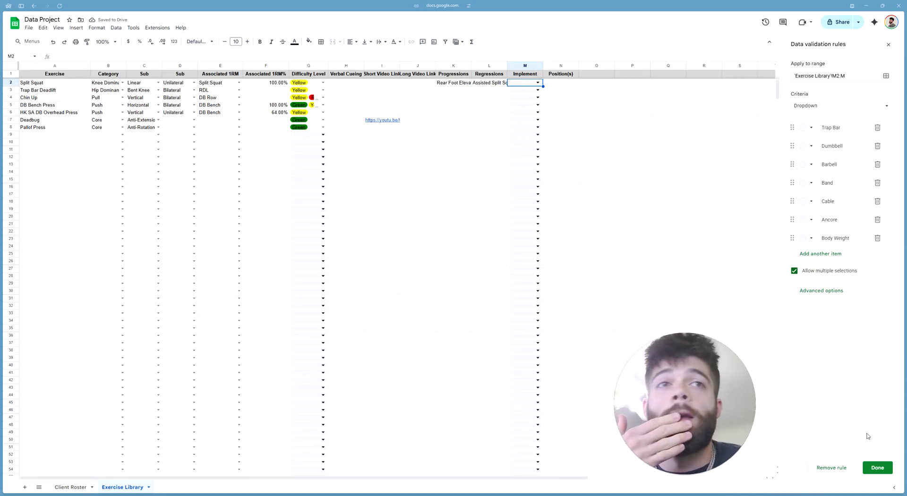
left_click(877, 468)
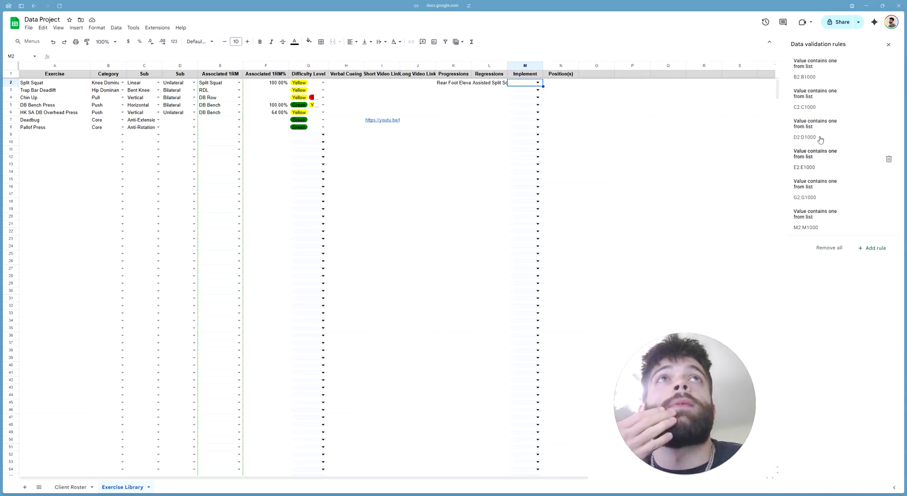
- Assign Dumbbell, Barbell, Band, Body Weight, Cable and Ancore as the implements for Split Squat
left_click(537, 83)
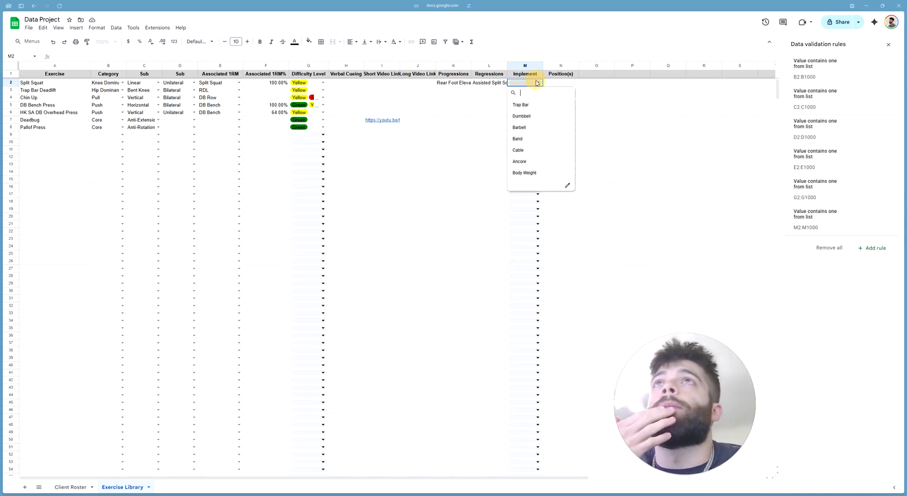
left_click(531, 116)
left_click(526, 128)
left_click(532, 139)
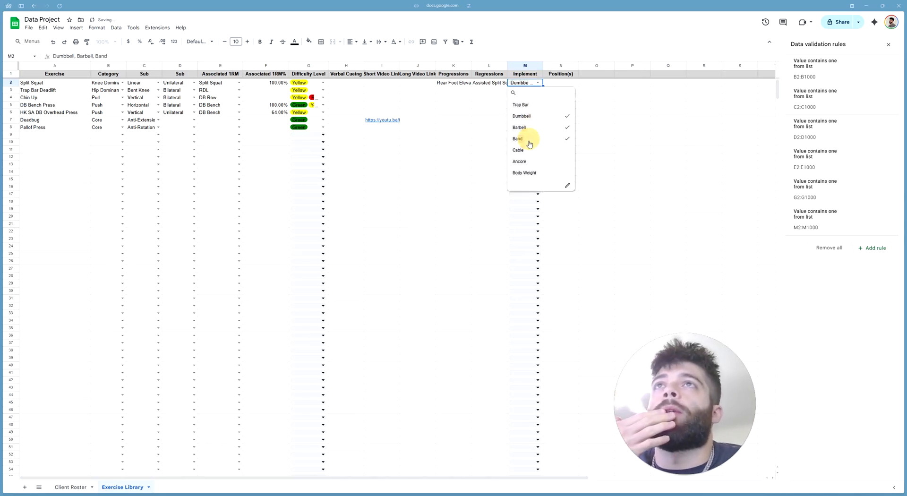
left_click(542, 173)
left_click(535, 150)
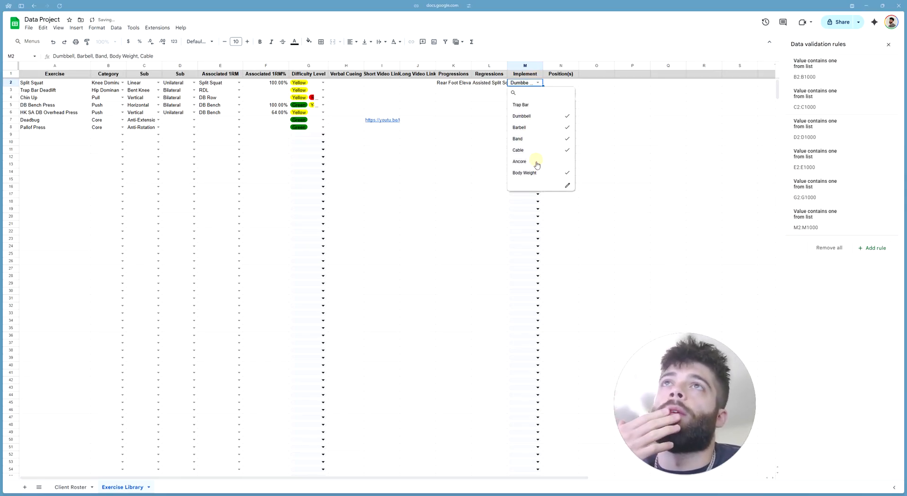
left_click(533, 163)
left_click(640, 180)
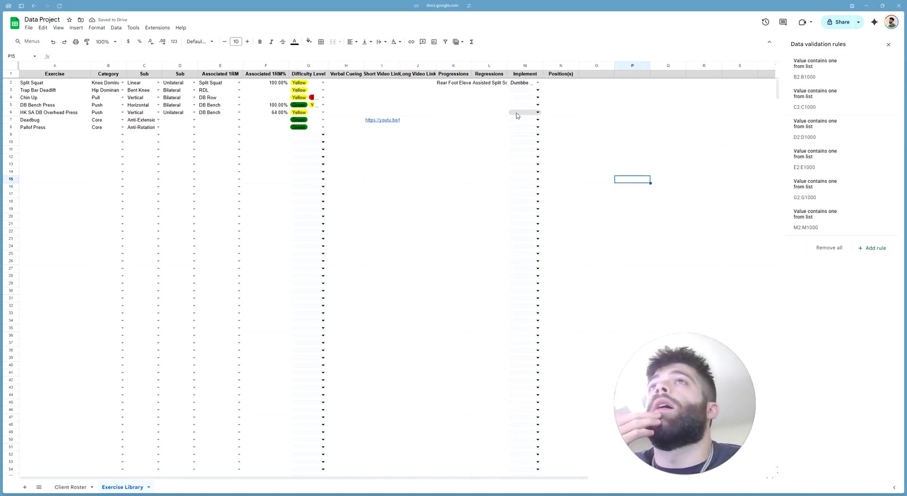
- Set the implement for Chin Up to Body Weight
left_click(525, 100)
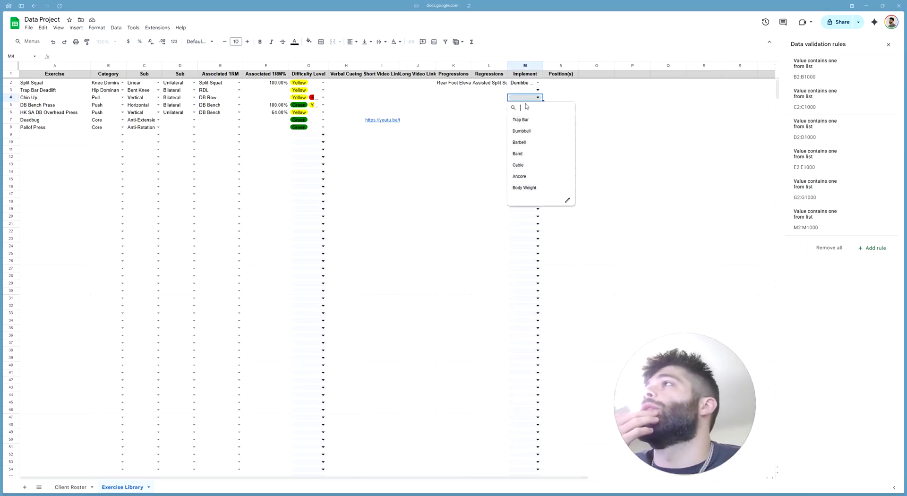
left_click(525, 187)
left_click(632, 119)
- Set the implement to Dumbbell for both DB Bench Press and HK SA DB Overhead Press
left_click(521, 105)
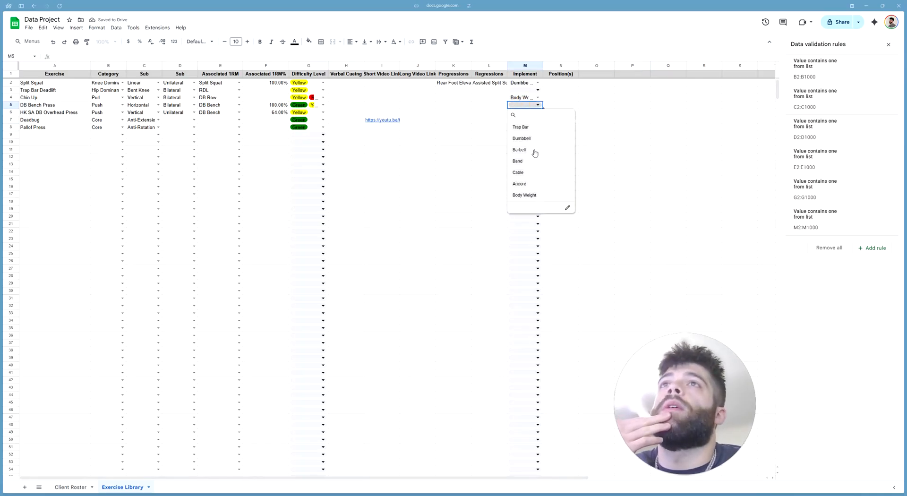
left_click(535, 139)
left_click(633, 136)
left_click(530, 113)
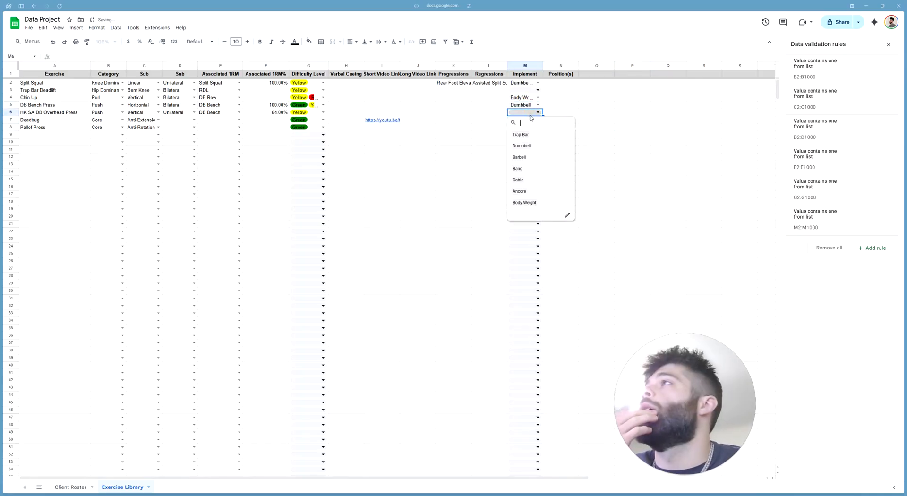
left_click(521, 145)
left_click(622, 149)
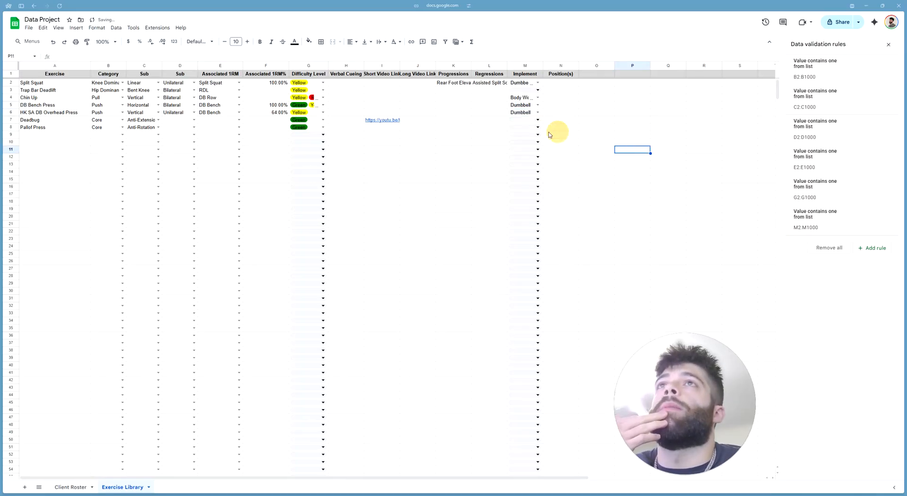
- Assign Body Weight, Cable, Ancore, Band and Dumbbell as the implements for Deadbug
left_click(531, 121)
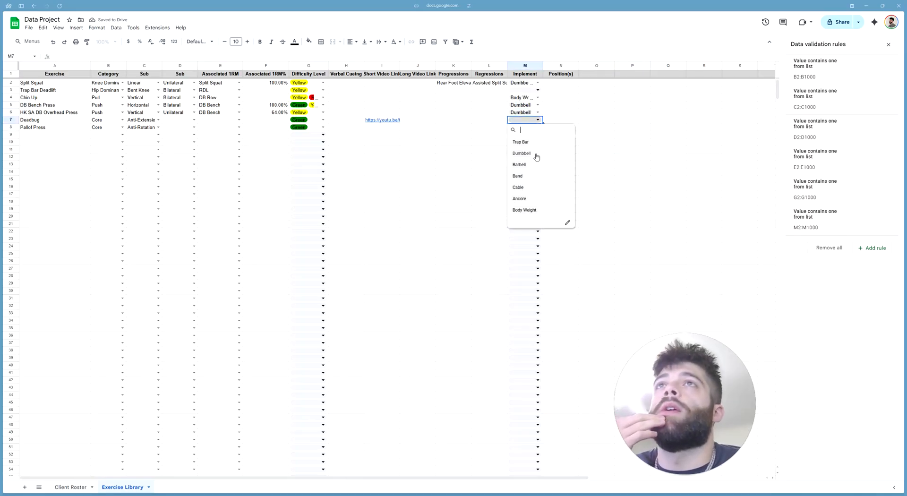
left_click(531, 210)
left_click(529, 189)
left_click(529, 198)
left_click(524, 176)
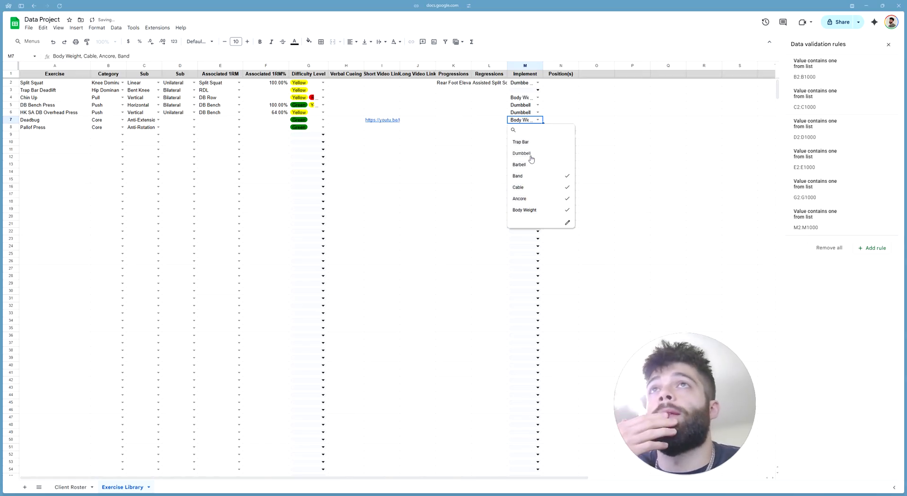
left_click(529, 155)
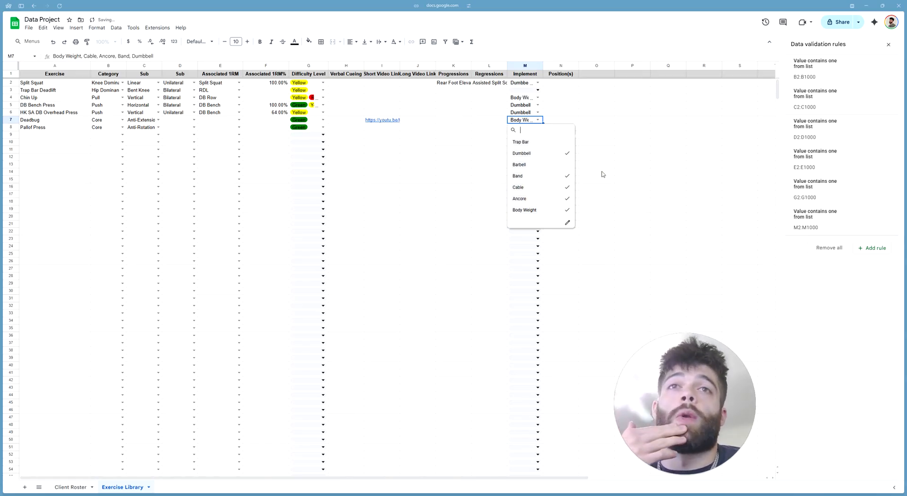
right_click(604, 183)
left_click(571, 172)
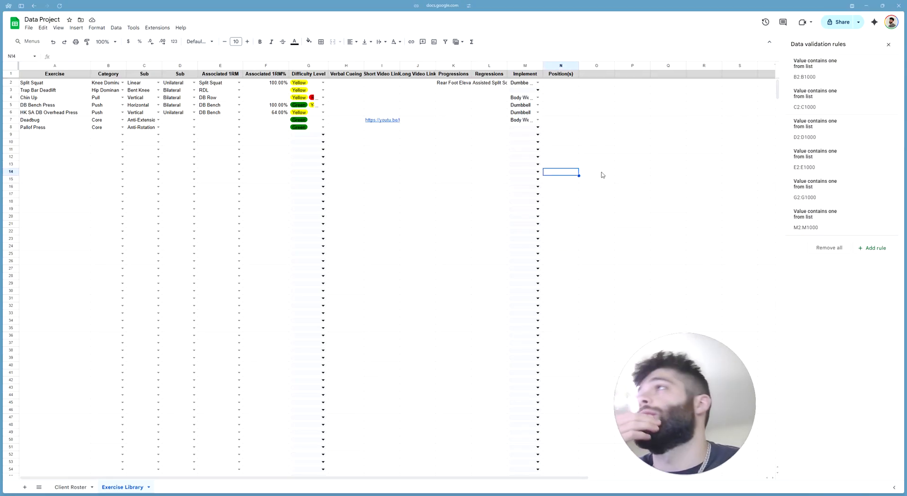
- Deselect Dumbbell, Band, Cable and Ancore from the implements for Deadbug
left_click(537, 120)
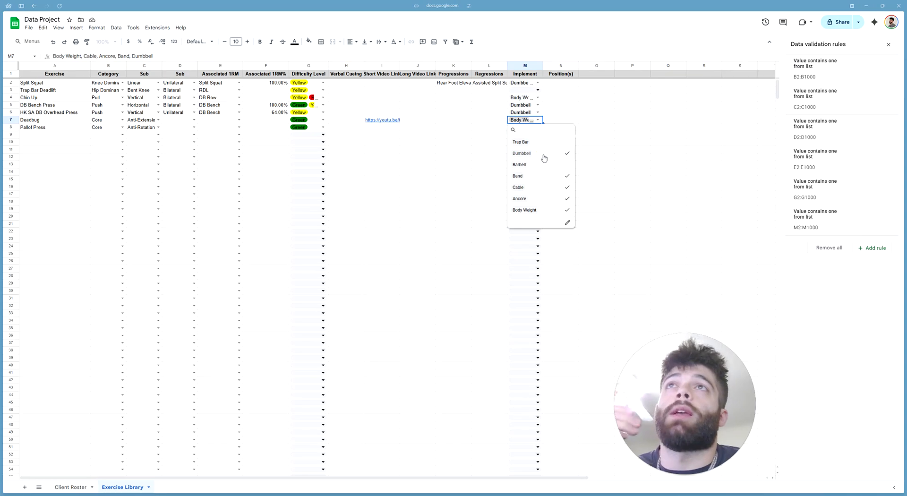
left_click(544, 159)
left_click(535, 179)
left_click(534, 190)
left_click(533, 198)
left_click(609, 193)
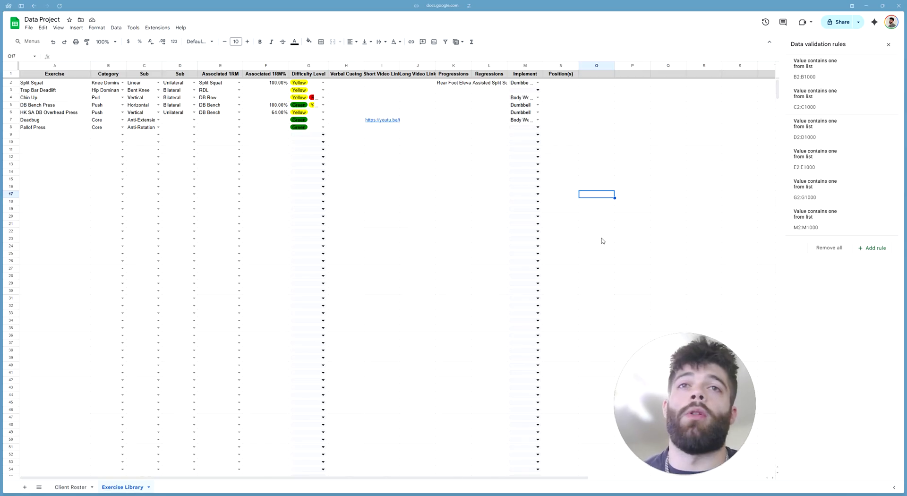
- Assign Band and Cable as the implements for Pallof Press
left_click(518, 129)
left_click(524, 184)
left_click(529, 194)
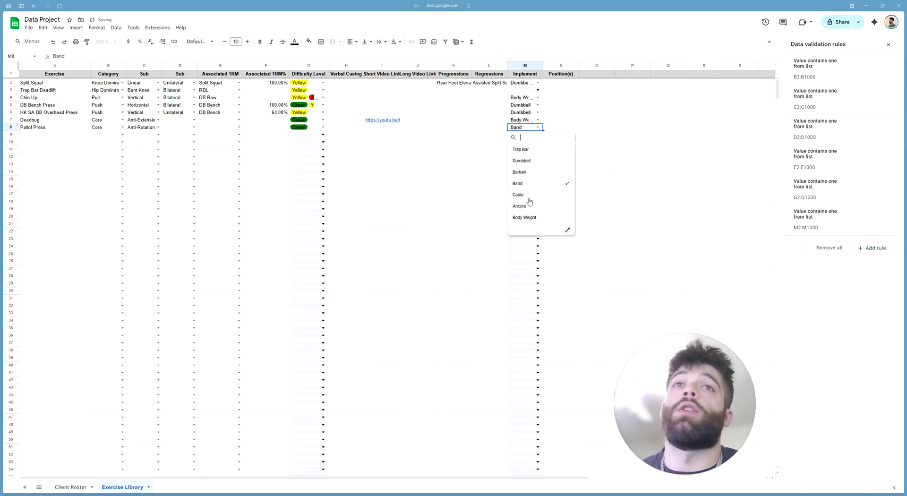
left_click_drag(619, 186, 624, 194)
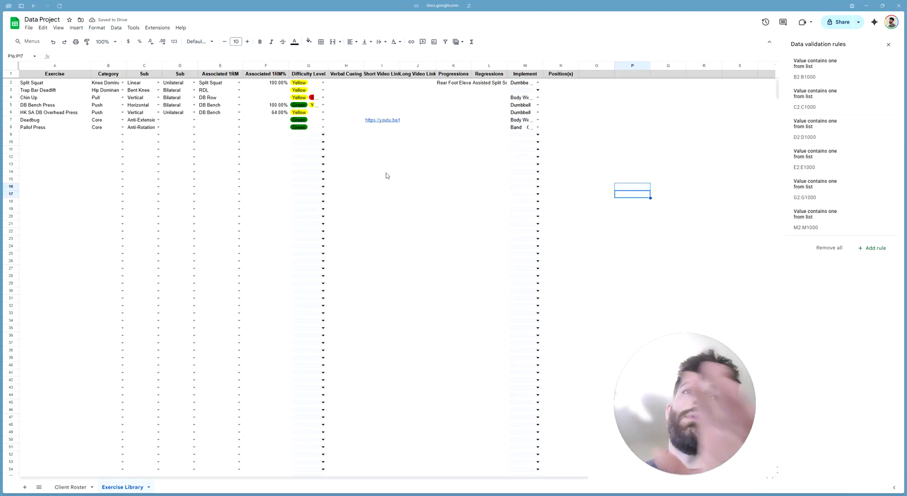
- Add a dropdown data validation rule for the Position(s) column, applied to the range 'Exercise Library'!N2:N
left_click(556, 67)
left_click(558, 75, "ctrl")
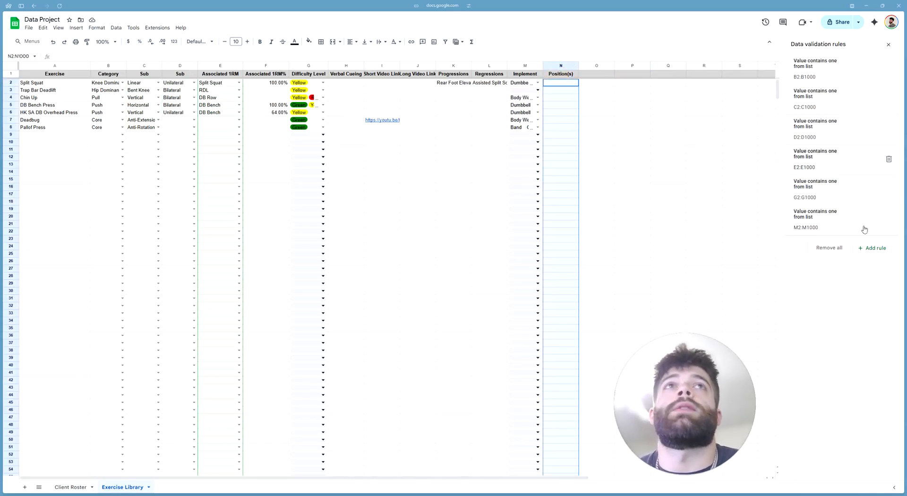
left_click(875, 248)
left_click_drag(854, 76, 843, 76)
key("BackSpace")
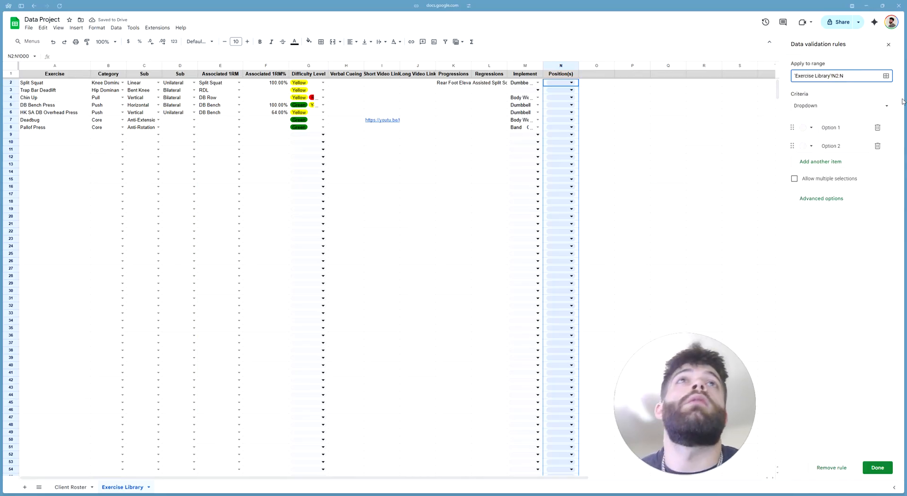
left_click(835, 105)
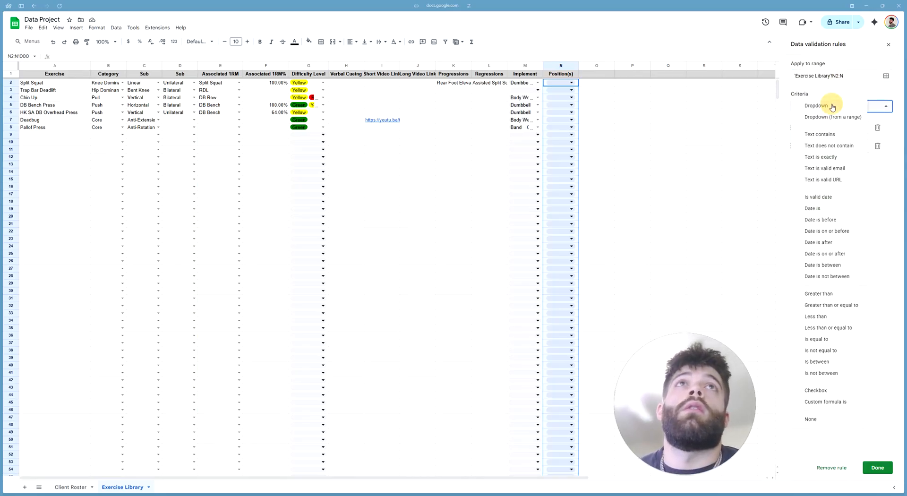
left_click(834, 94)
left_click(833, 102)
left_click(836, 99)
- Set the Position(s) dropdown's first two options to "Hooklying" and "Seated"
left_click(850, 128)
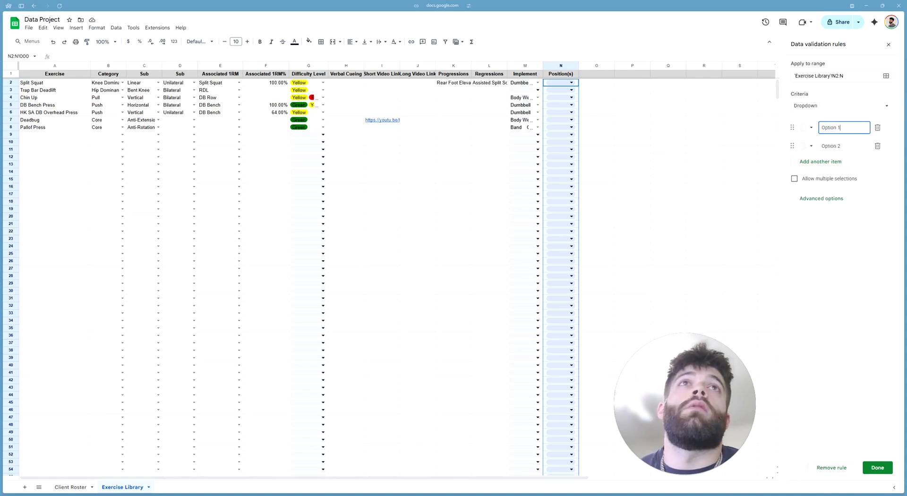
left_click_drag(850, 128, 798, 126)
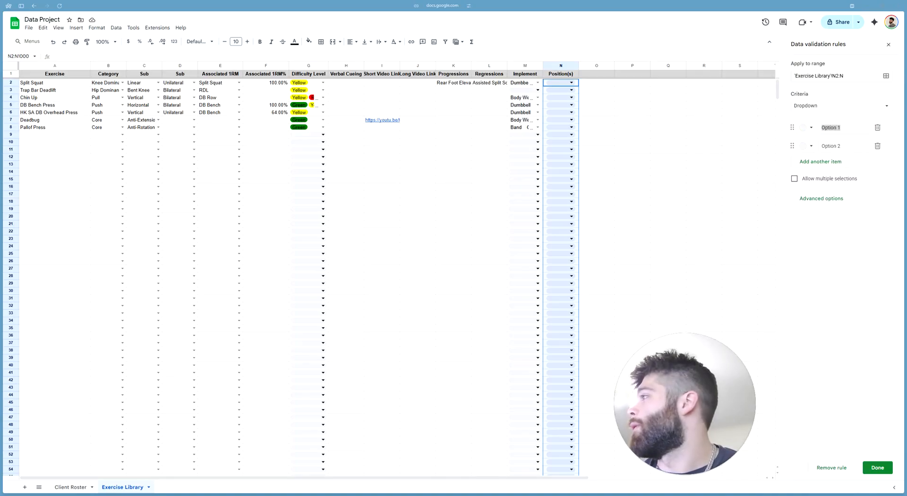
left_click(851, 126)
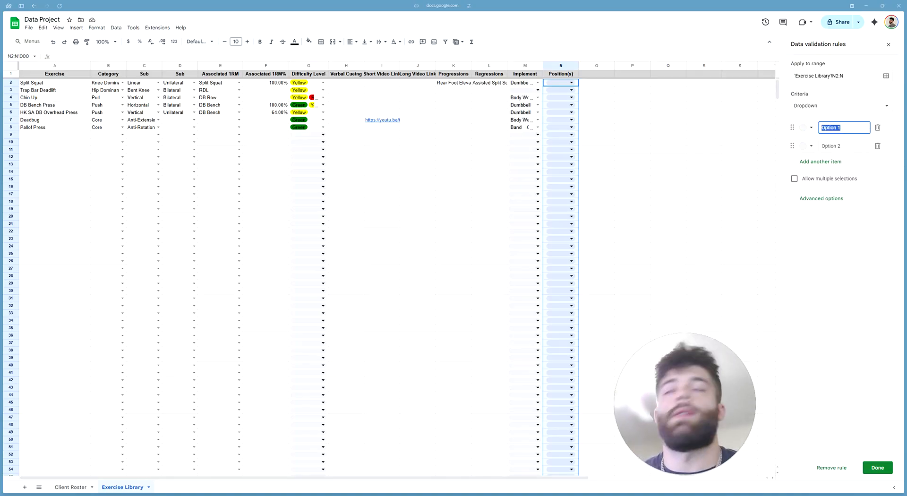
type("Hooklying")
key("Tab")
left_click(767, 144)
type("Seated")
key("Return")
- Add "Tall Kneeling", "Half Kneeling", "Split Stance", "Staggered" and "Standing" as further Position(s) options
type("Tall")
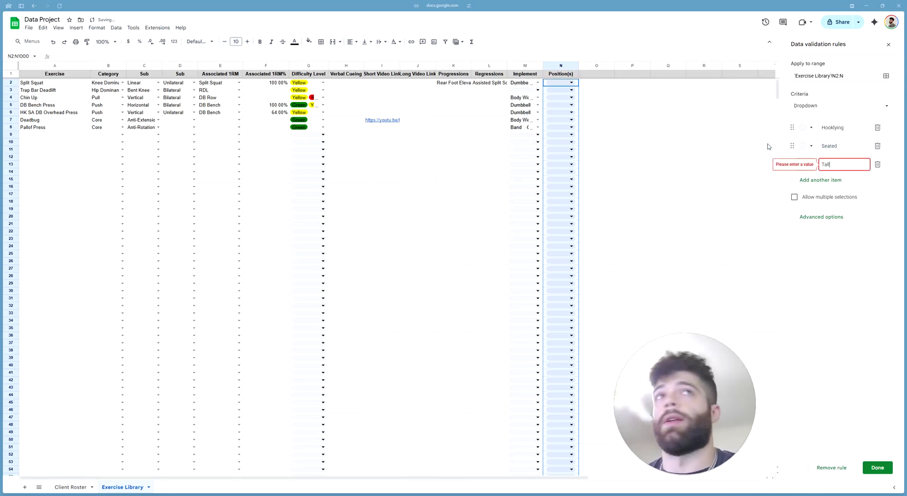
type(" Kneeling")
key("Return")
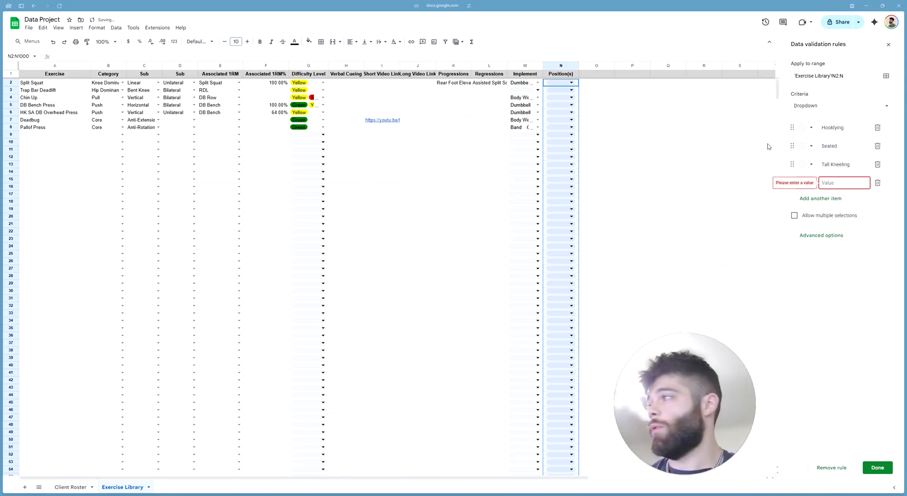
type("Half Kneeling")
key("Return")
type("Split Stance")
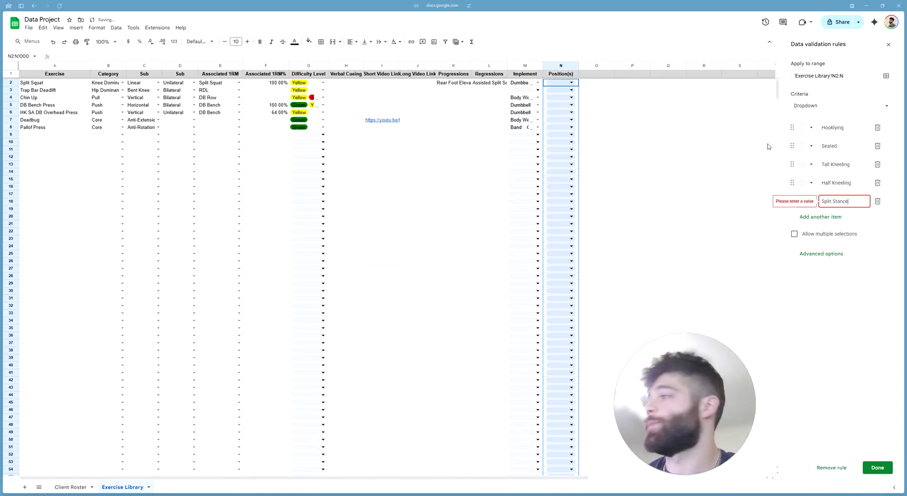
key("Return")
type("Staggered")
key("Return")
type("Sta")
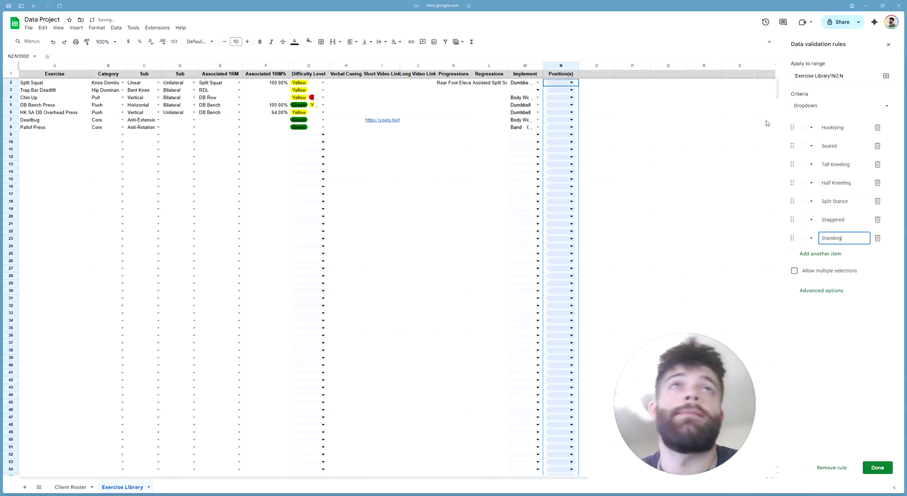
- Allow multiple selections in the Position(s) dropdown, save the rule and close the data validation rules
left_click(825, 275)
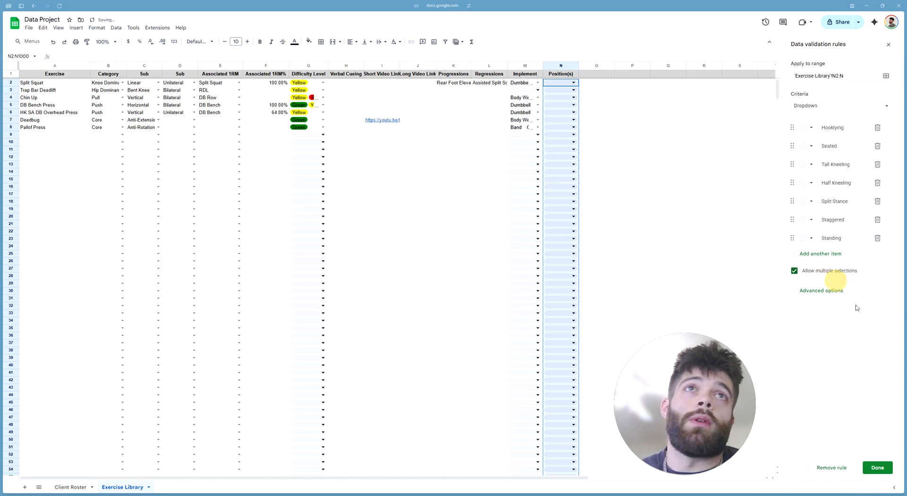
left_click(880, 468)
left_click(889, 44)
- Set the position for Split Squat to Split Stance
left_click(573, 83)
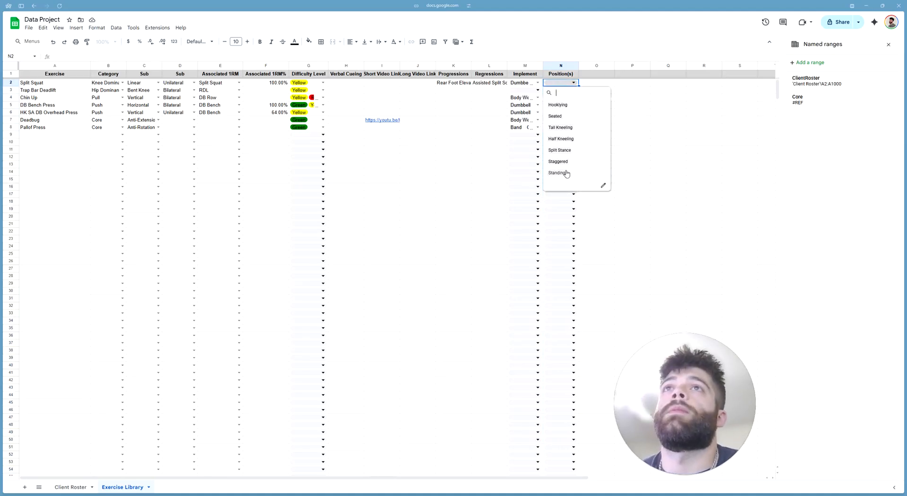
left_click(569, 150)
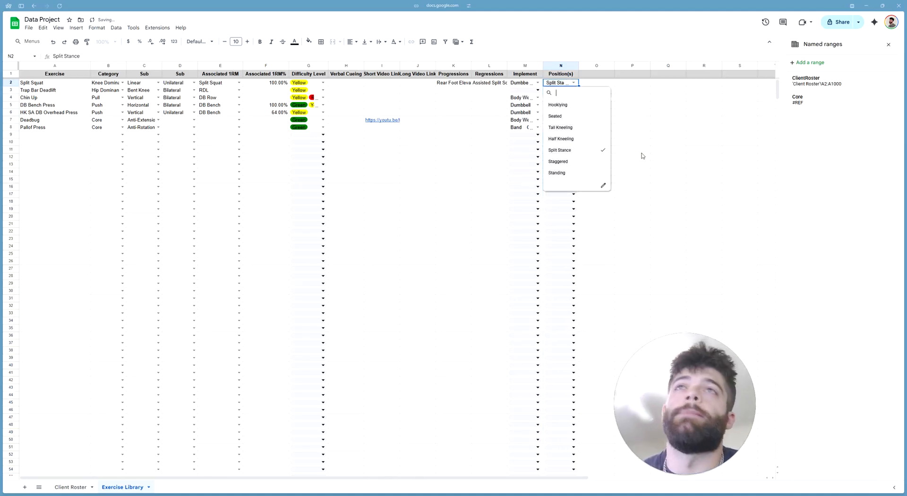
- Set the positions for Trap Bar Deadlift to Standing and Staggered
left_click(642, 156)
left_click(573, 90)
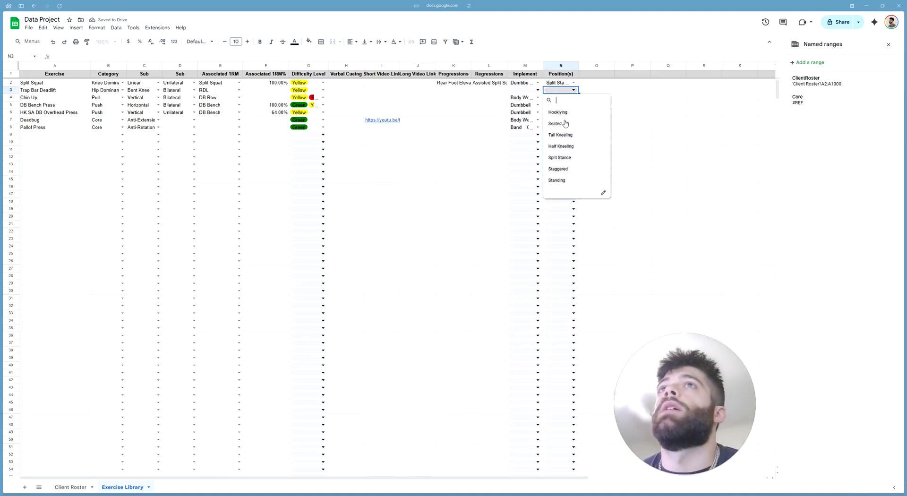
left_click(574, 180)
left_click(590, 170)
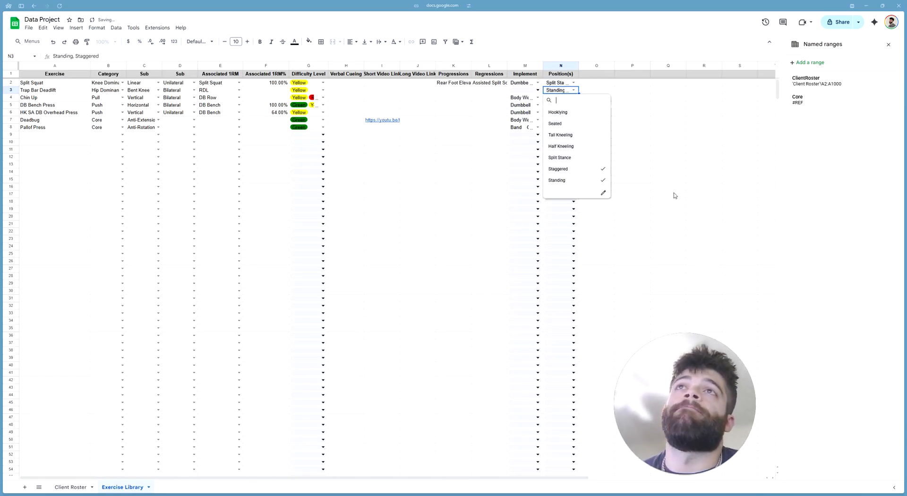
left_click(674, 195)
left_click(559, 98)
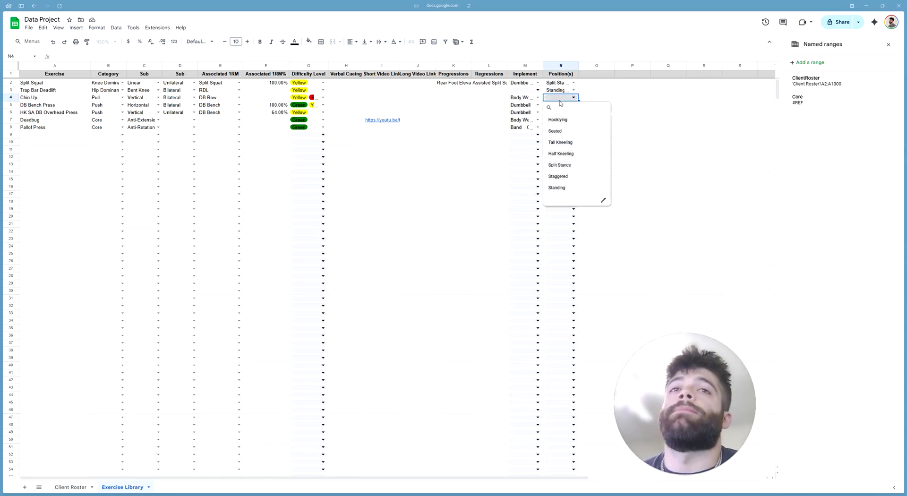
left_click_drag(663, 157, 660, 151)
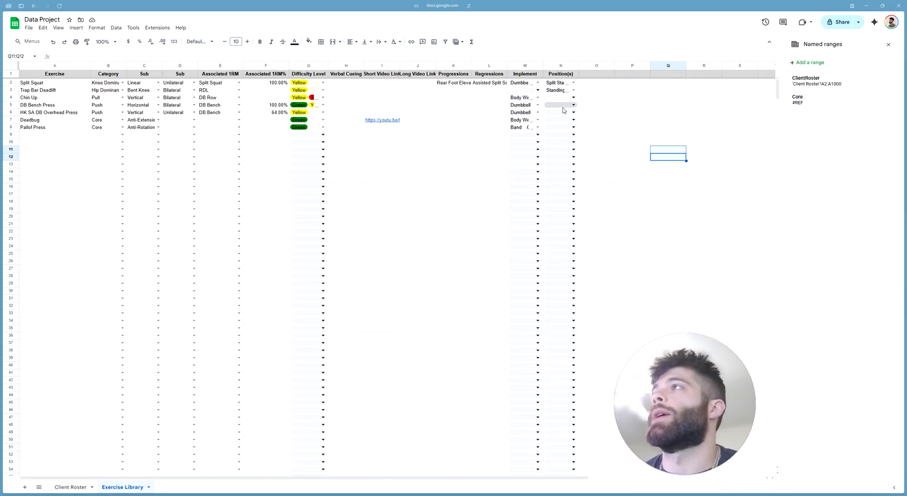
left_click(562, 106)
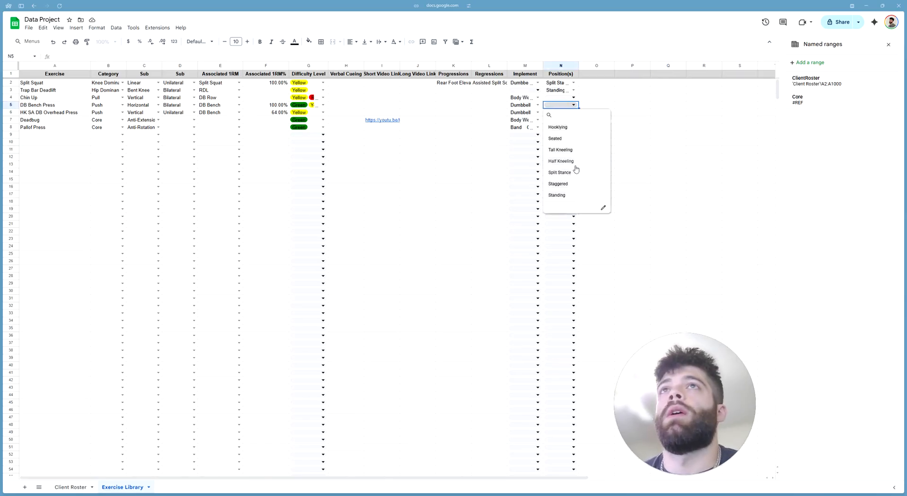
left_click(650, 127)
- Set the position to Half Kneeling for HK SA DB Overhead Press and to Hooklying for Deadbug
left_click(562, 113)
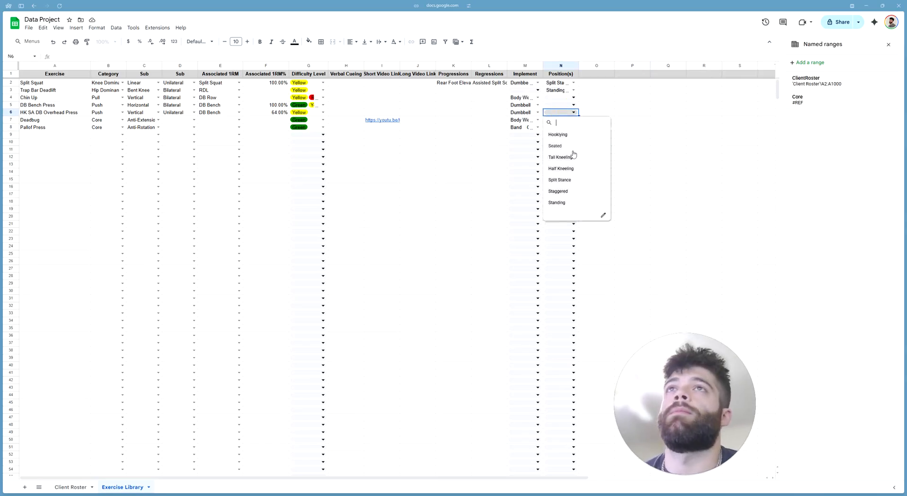
left_click(583, 169)
left_click(642, 127)
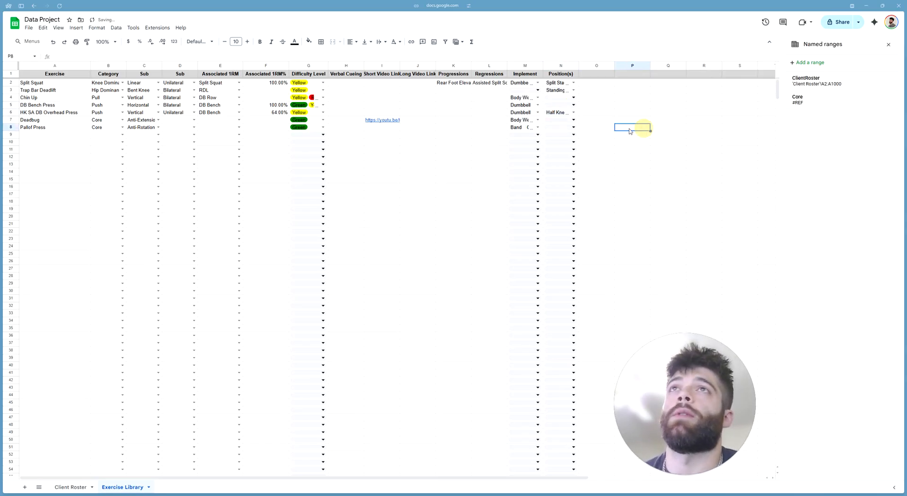
left_click(571, 121)
left_click(567, 142)
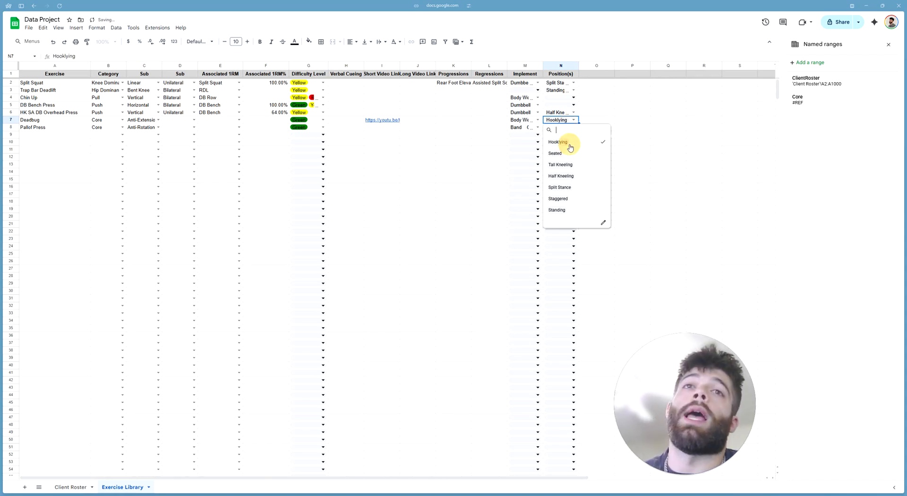
left_click(677, 173)
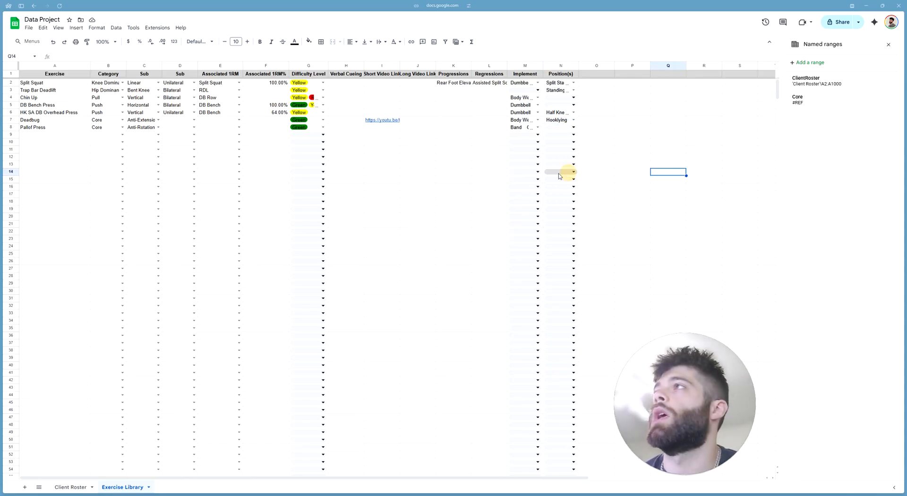
- Set the position for Pallof Press to Standing
left_click(560, 127)
left_click(574, 127)
left_click(587, 216)
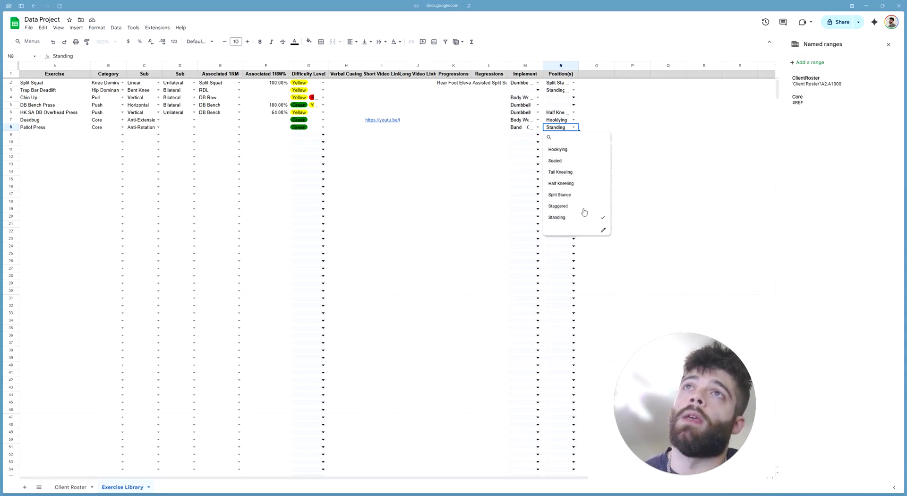
- Add Split Stance, Staggered, Half Kneeling and Tall Kneeling to the positions for Pallof Press
left_click(578, 195)
left_click(576, 208)
left_click(573, 184)
left_click(566, 172)
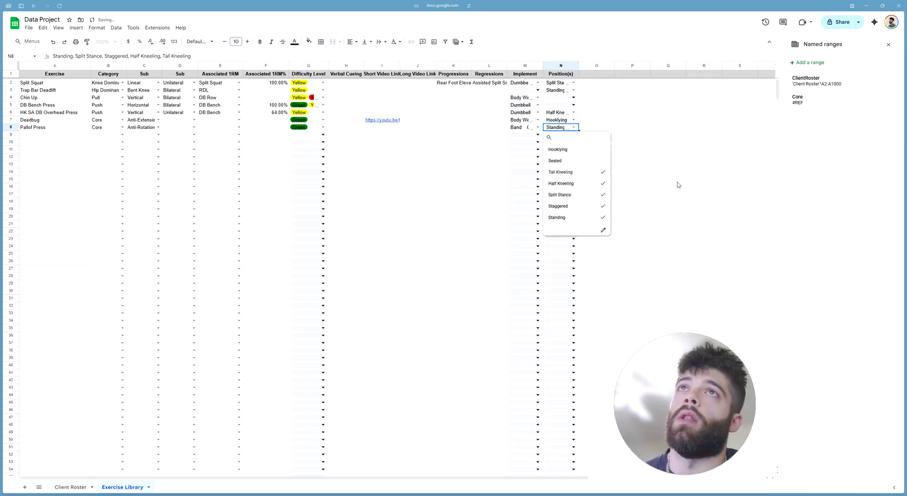
- Remove Tall Kneeling, Half Kneeling, Split Stance and Staggered from the positions for Pallof Press
left_click(574, 173)
left_click(573, 184)
left_click(571, 196)
left_click(575, 207)
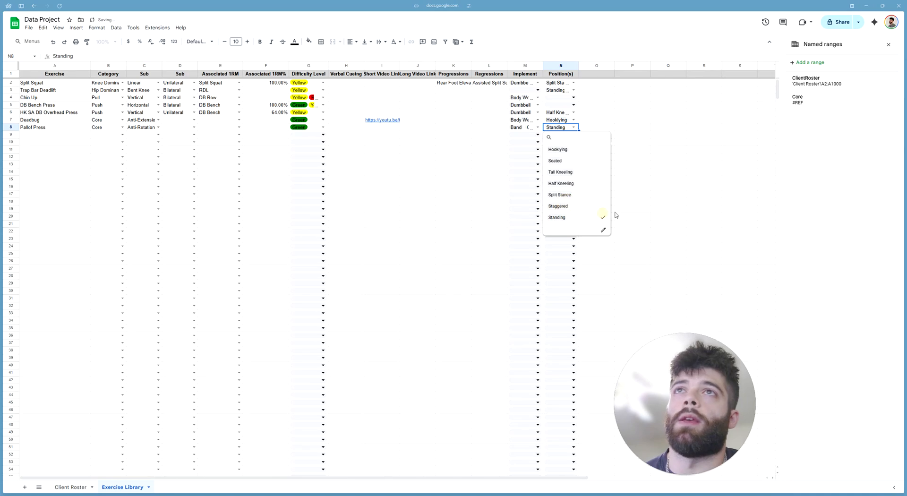
left_click(662, 217)
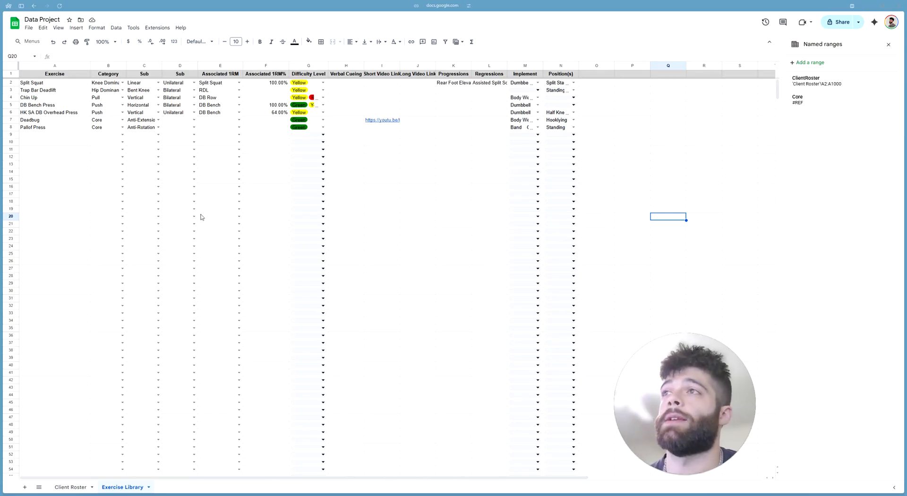
left_click(355, 150)
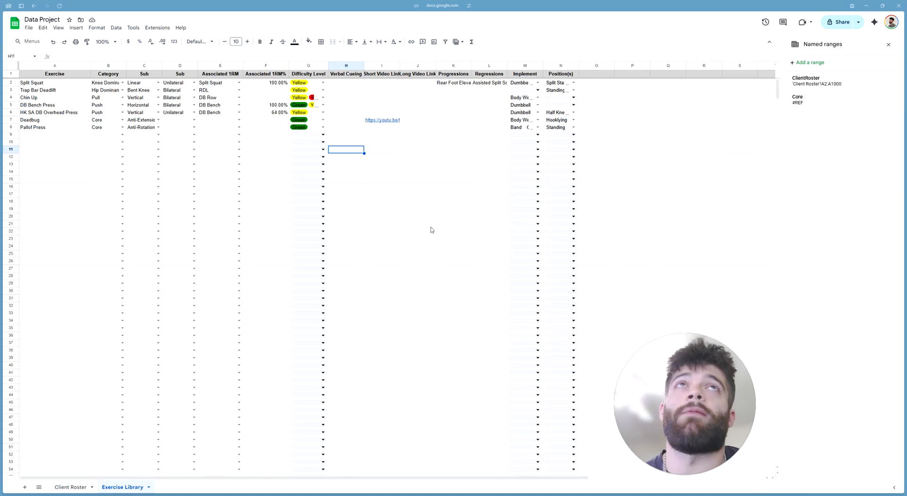
left_click(395, 196)
left_click(410, 240)
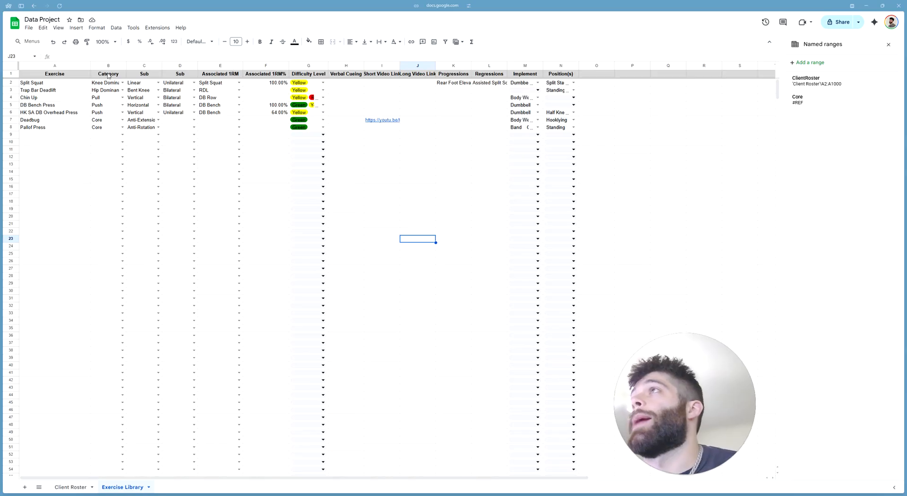
- Add a "Warm-ups" option to the Category dropdown rule for B2:B1000 and check the option list in the first empty row
left_click(115, 28)
left_click(178, 182)
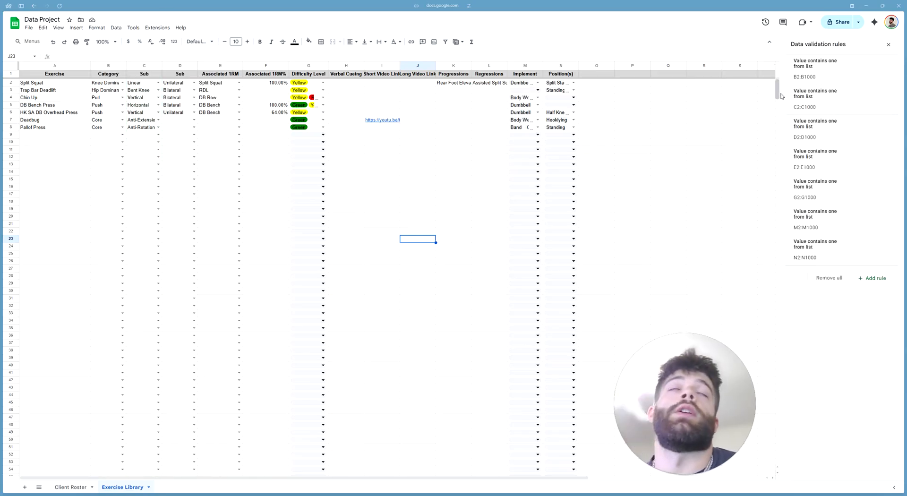
left_click(826, 69)
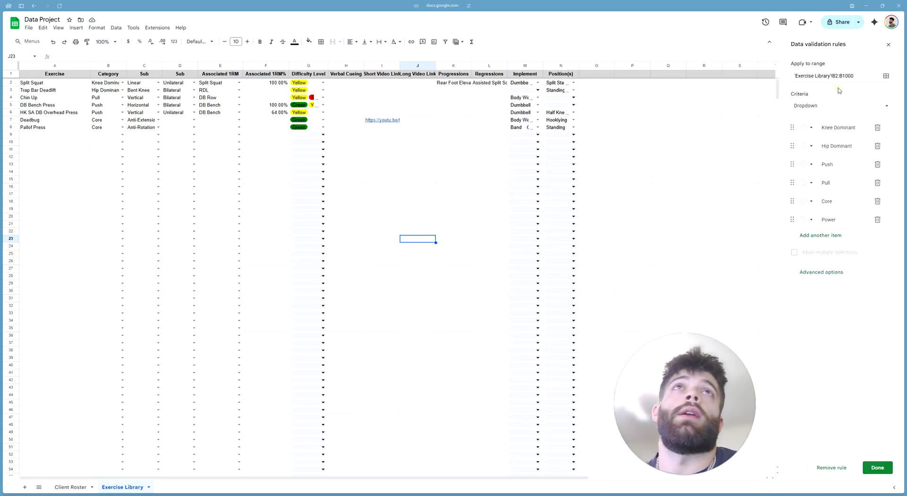
left_click(821, 245)
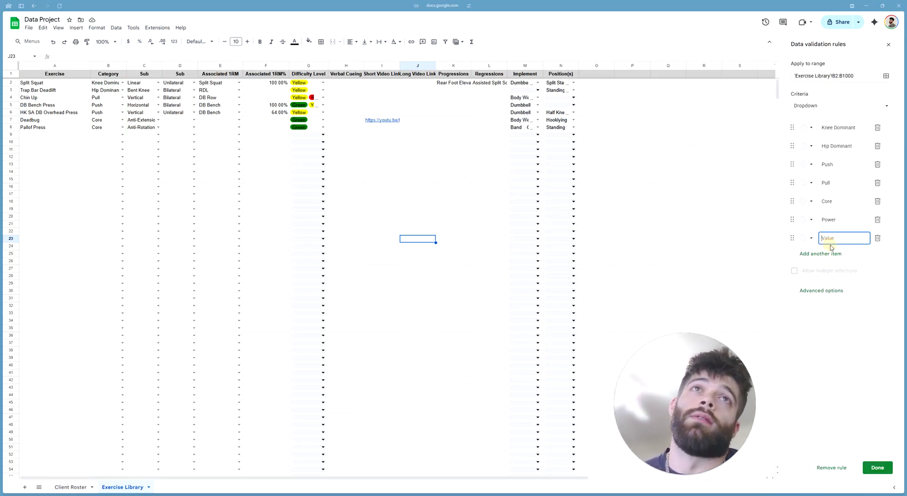
type("Warm")
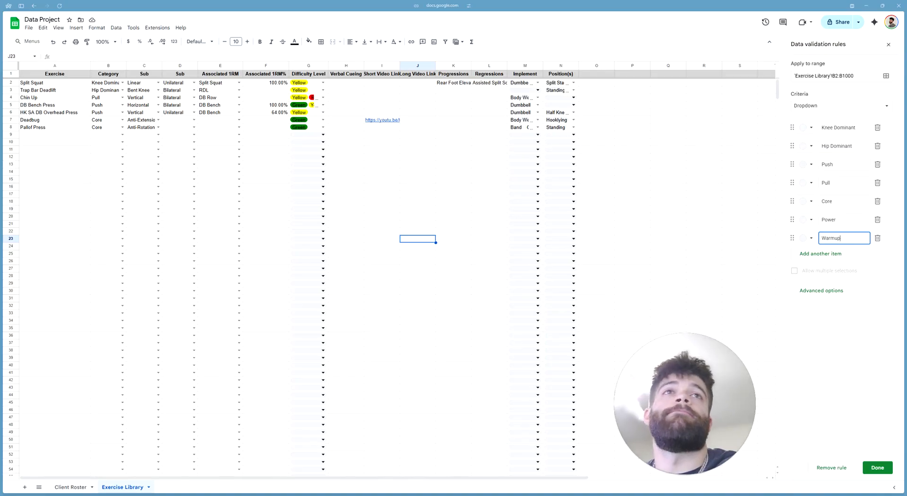
type("-ups")
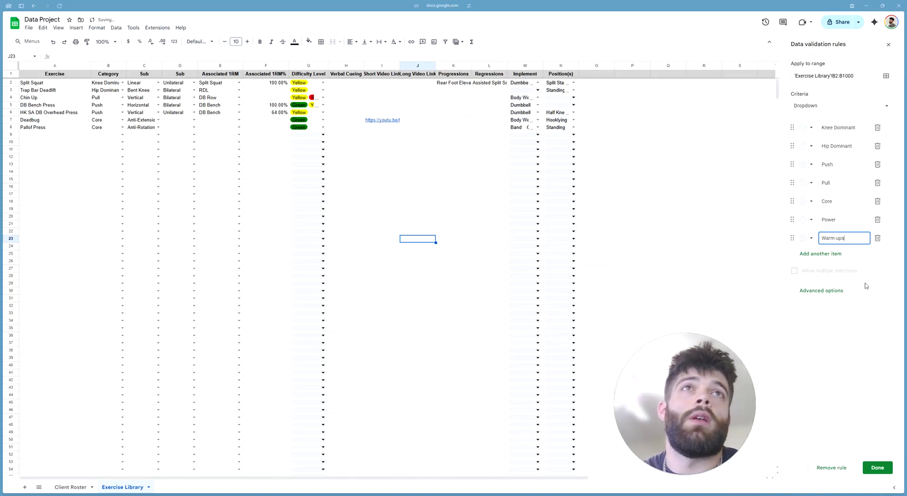
key("Return")
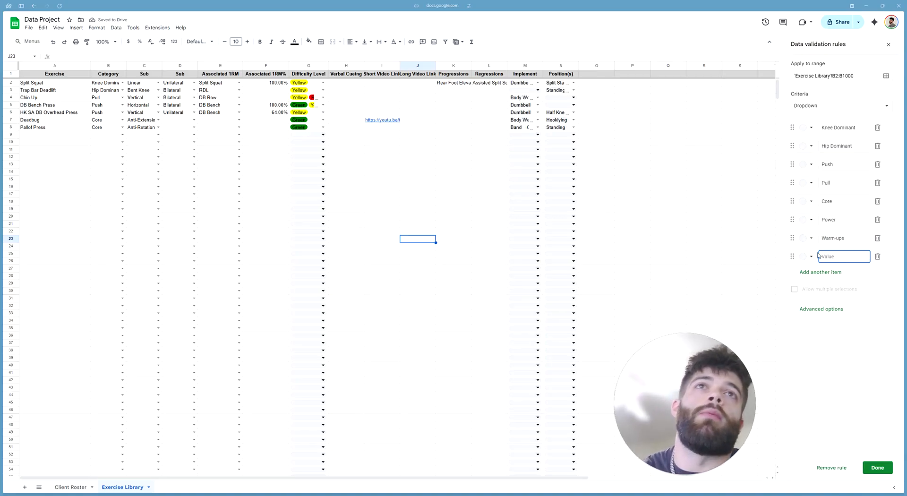
left_click(877, 259)
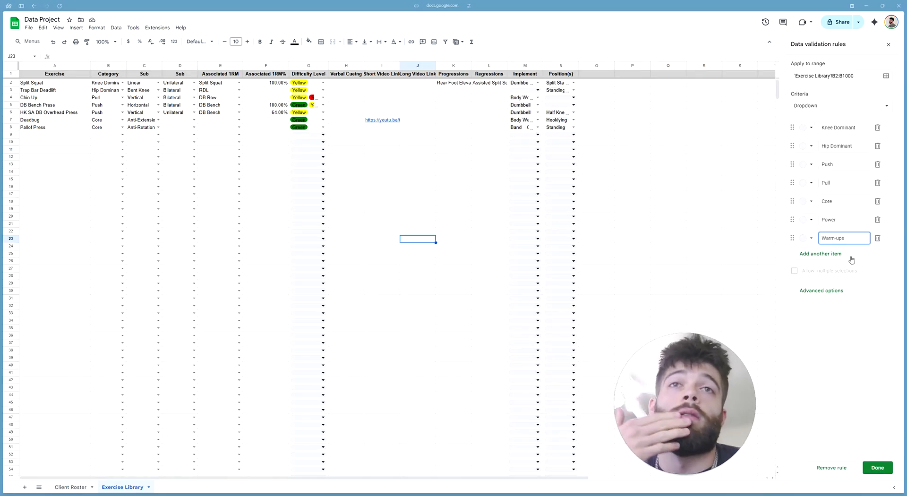
left_click(877, 467)
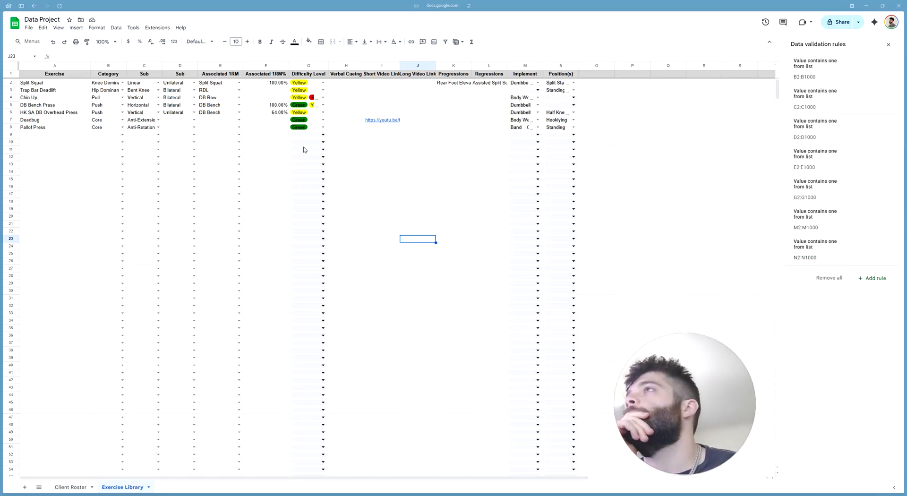
left_click(888, 44)
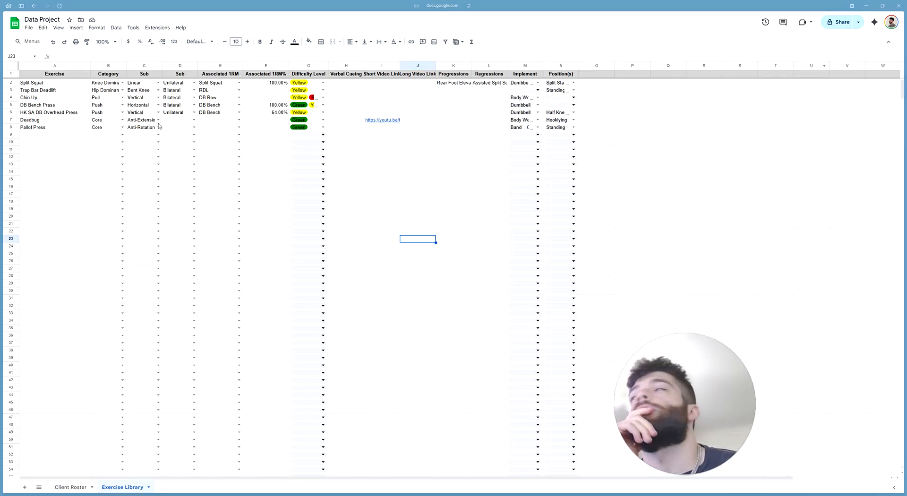
left_click(123, 136)
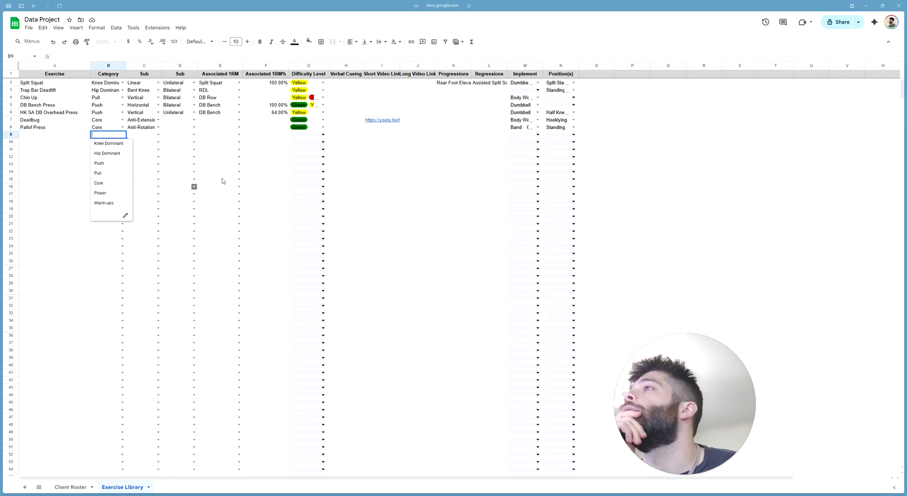
left_click(270, 156)
left_click(445, 178)
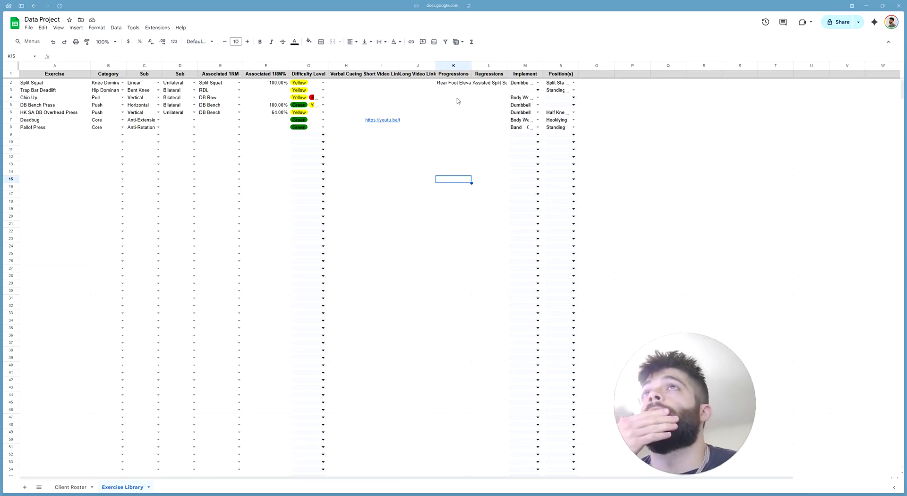
left_click(219, 85)
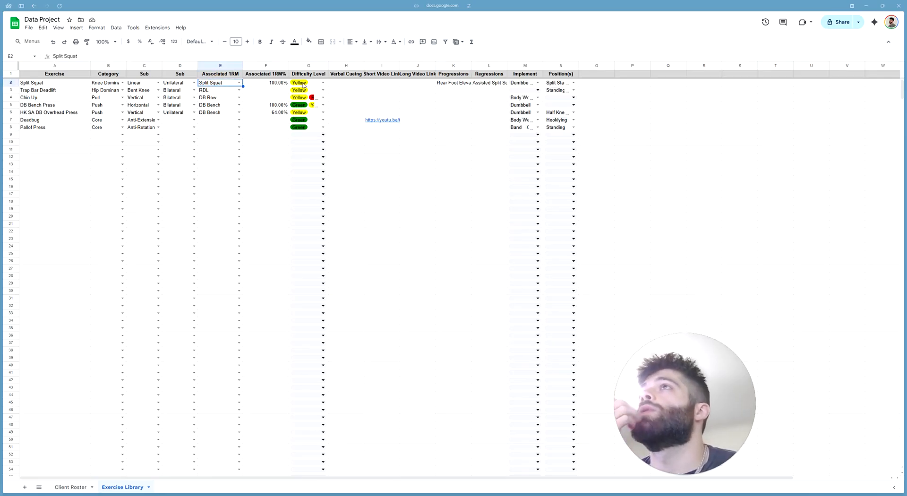
left_click(350, 84)
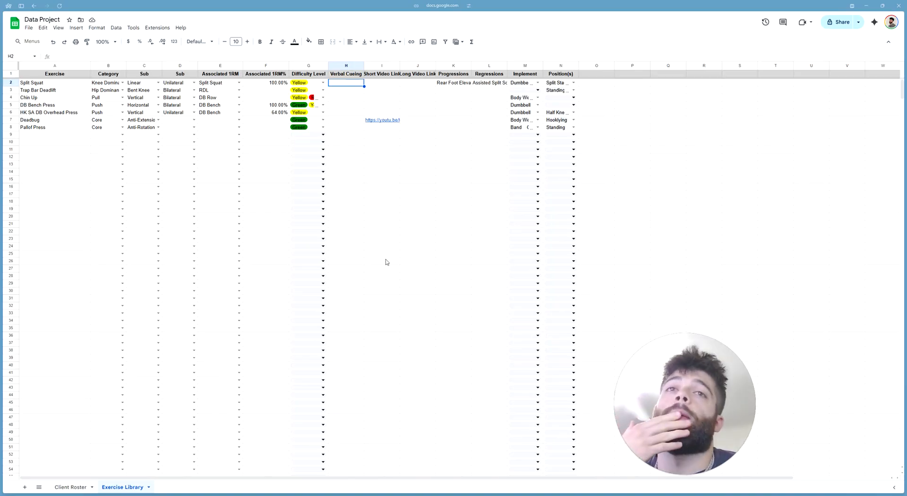
left_click(390, 284)
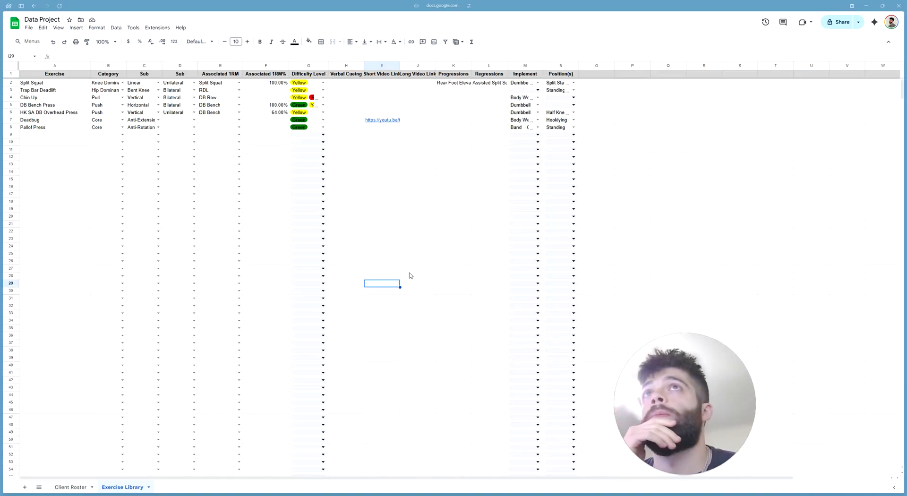
mouse_move(10, 215)
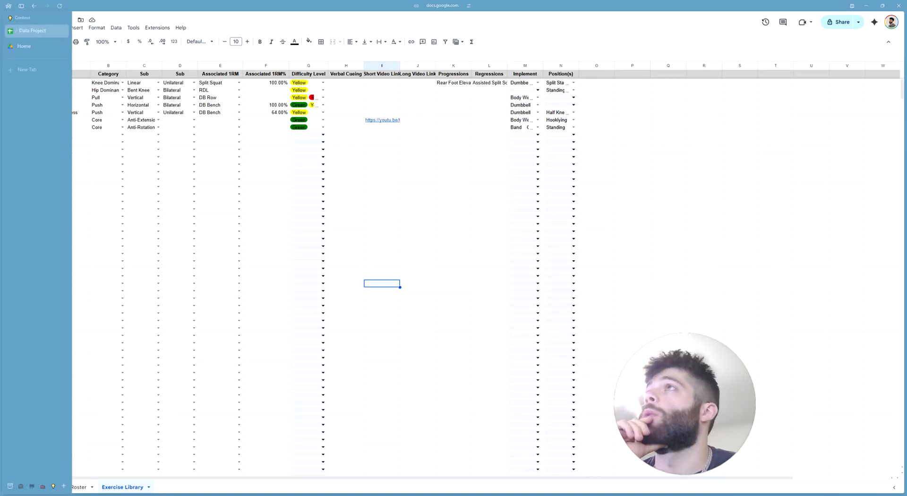